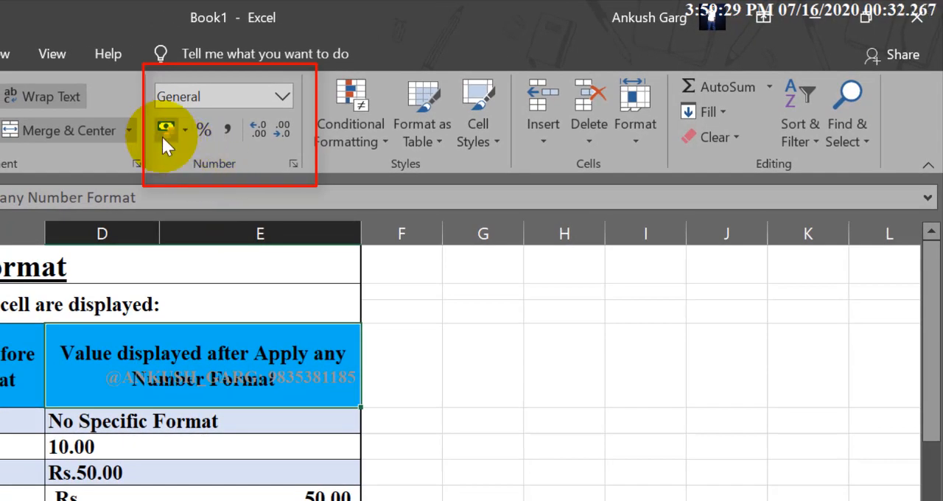
Look through the number formats available for the header cell D4
left_click(283, 100)
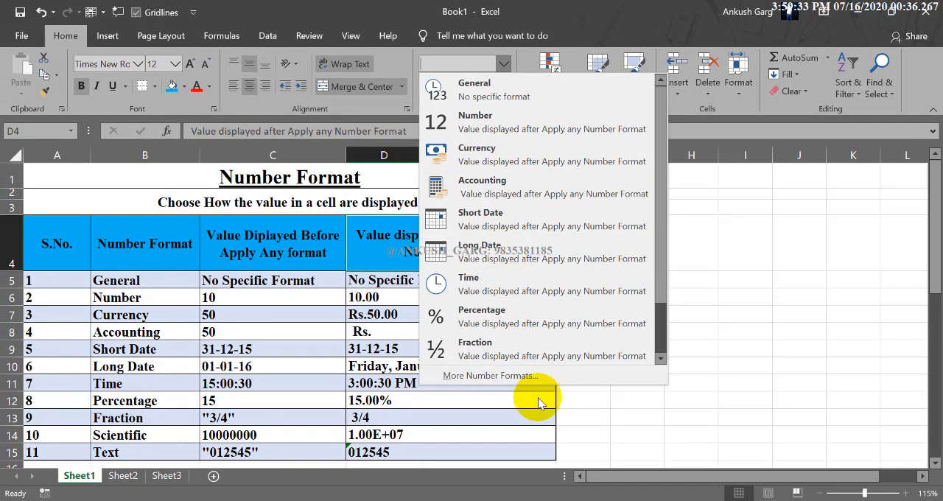
left_click(539, 402)
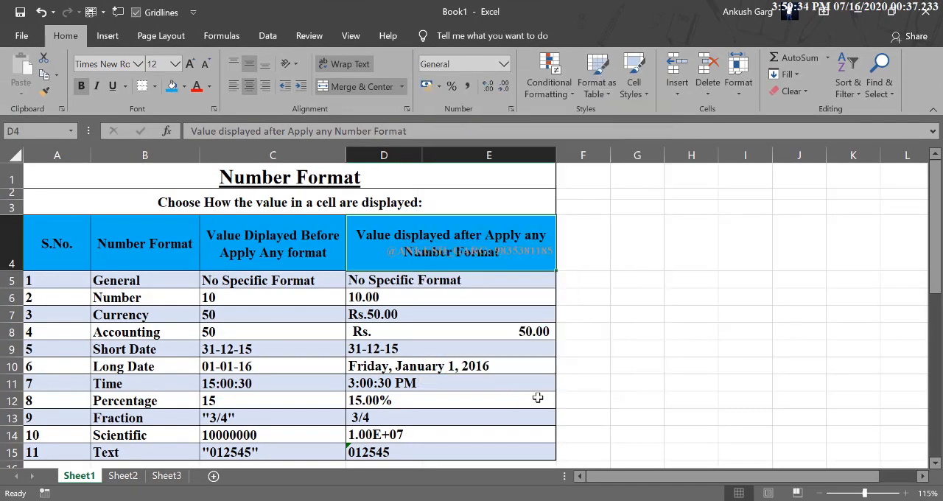
left_click(503, 66)
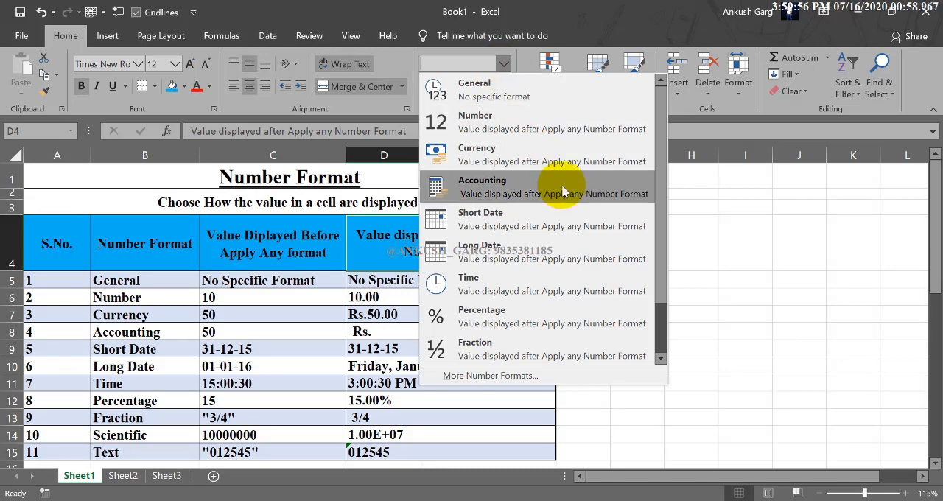
left_click(734, 329)
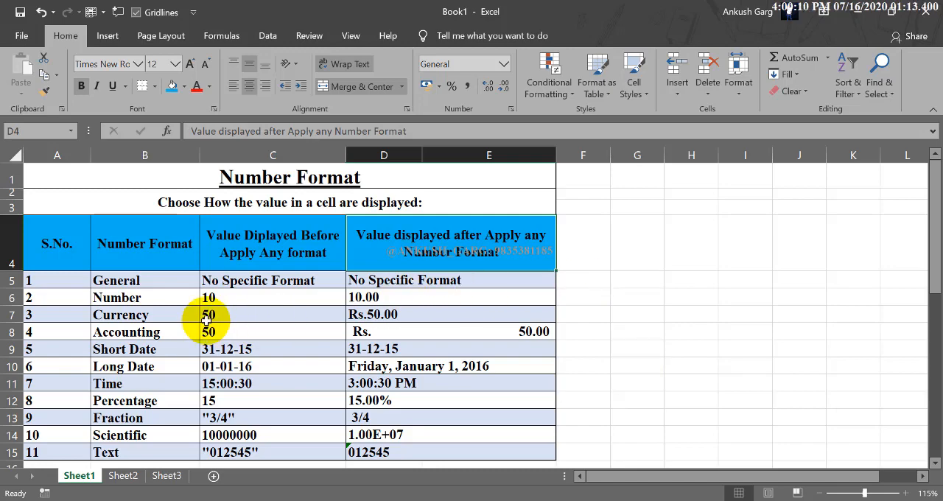
Examine the table's format names with their before and after values, and compare them with the list of available number formats
left_click_drag(63, 240, 440, 440)
left_click(429, 398)
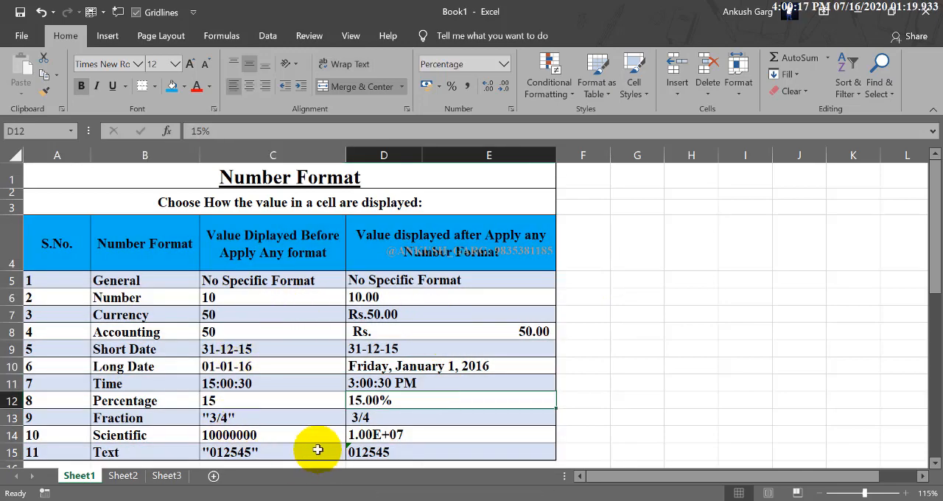
left_click_drag(60, 251, 64, 332)
left_click_drag(142, 257, 151, 316)
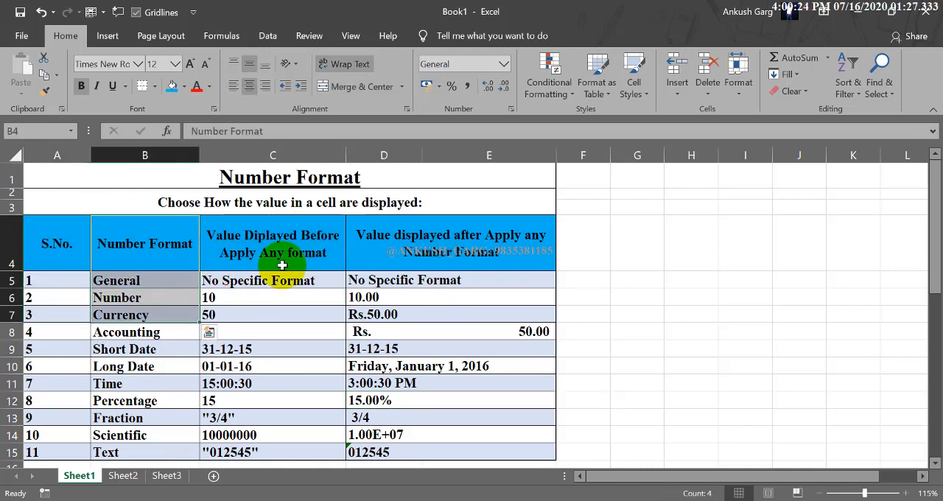
left_click_drag(306, 254, 273, 448)
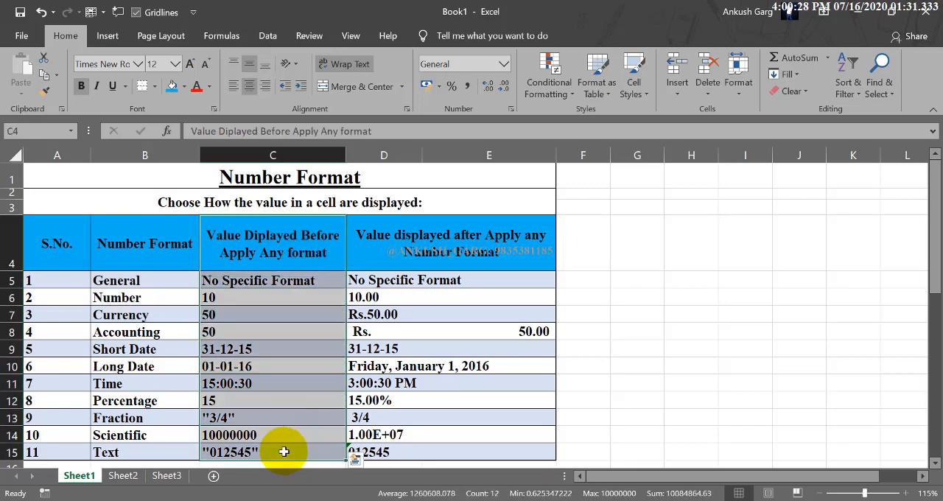
left_click(397, 244)
left_click_drag(401, 263, 408, 453)
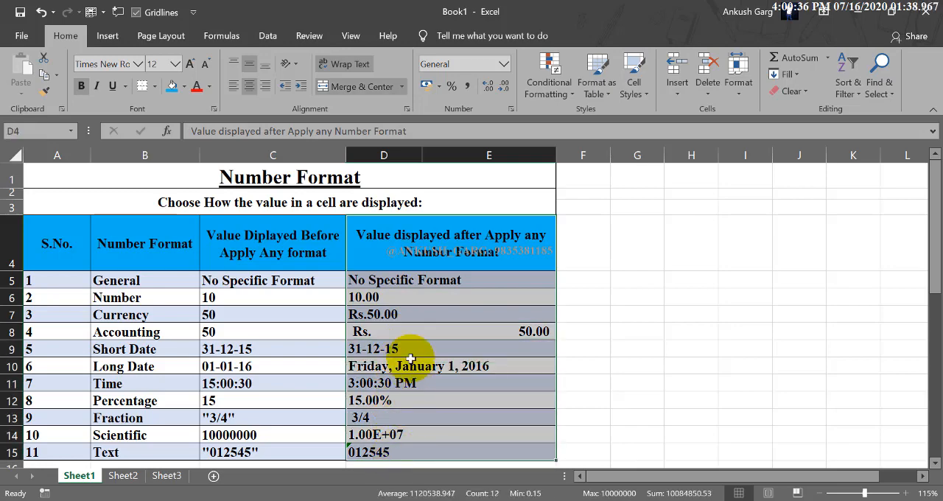
left_click(417, 332)
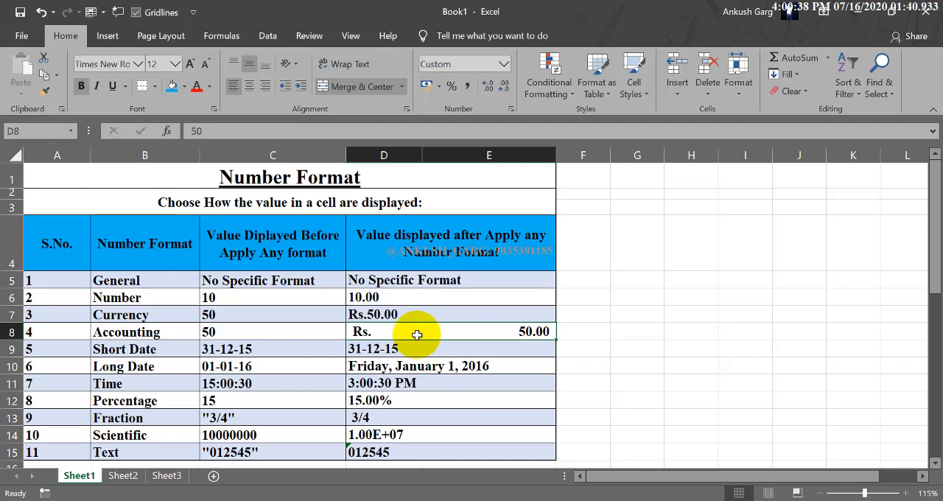
left_click(147, 280)
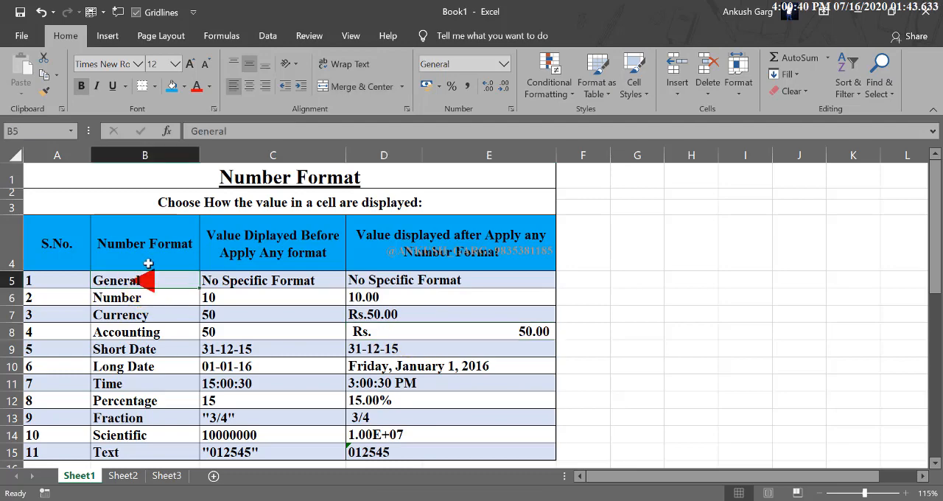
left_click_drag(147, 250, 148, 448)
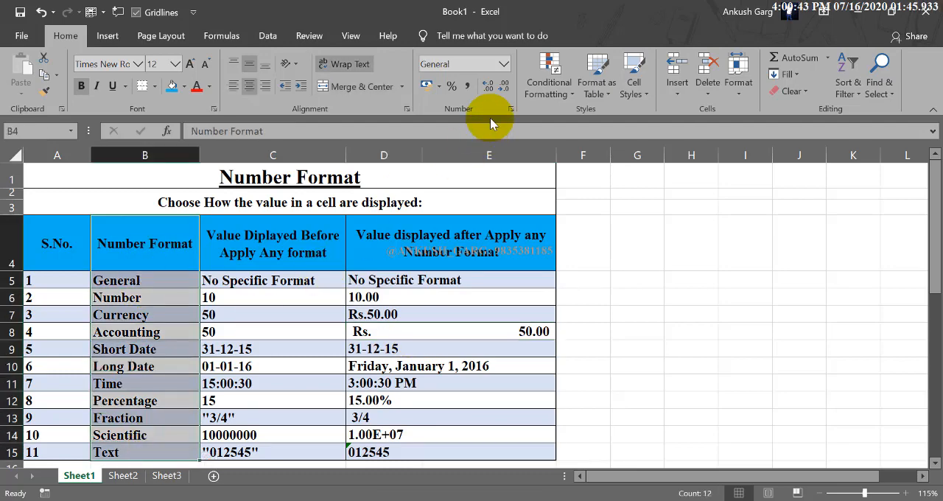
left_click(504, 64)
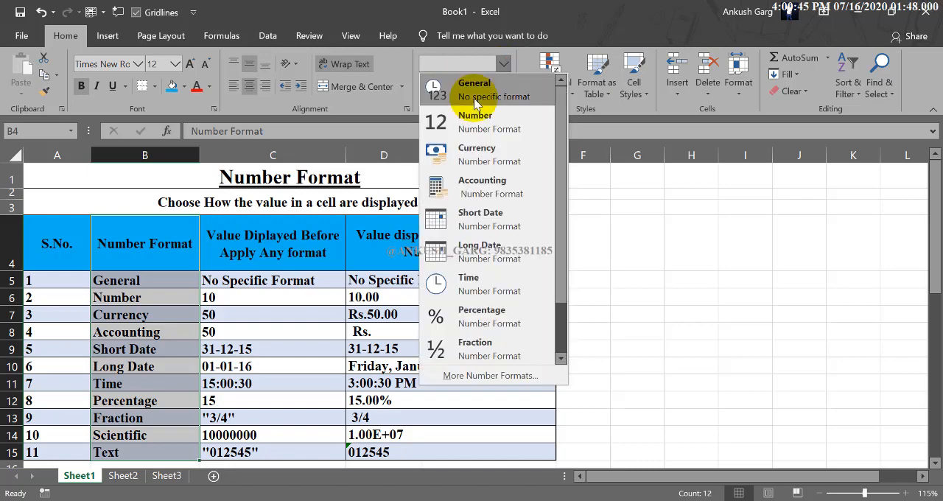
scroll(552, 265, "down", 2)
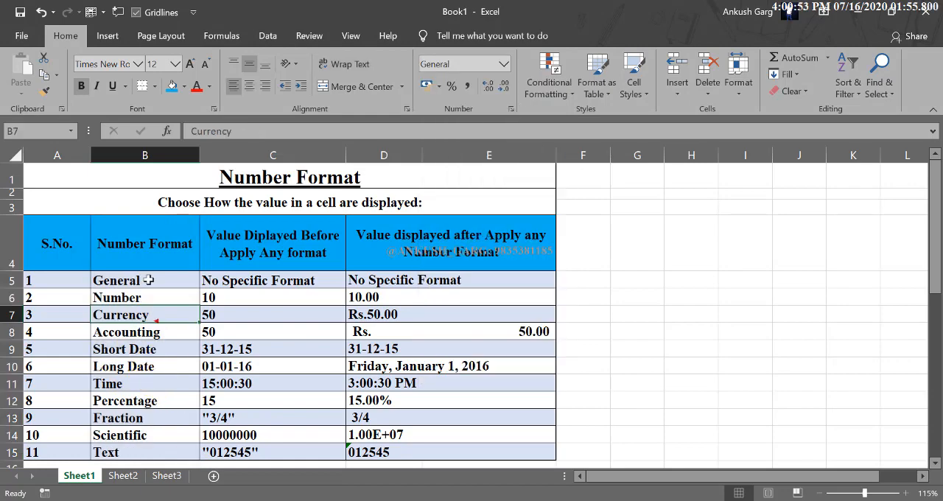
Highlight the General row, B5 through E5, with a yellow fill and check its before and after cells
left_click_drag(145, 283, 390, 275)
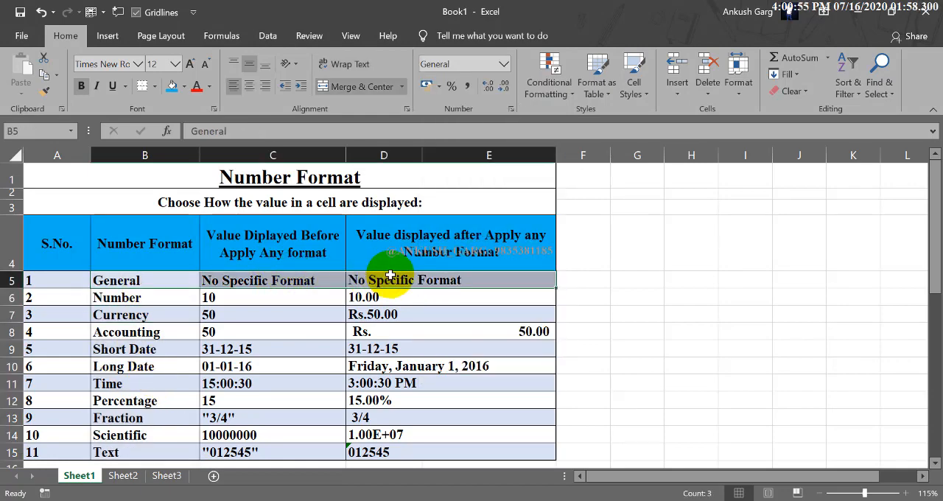
left_click(184, 87)
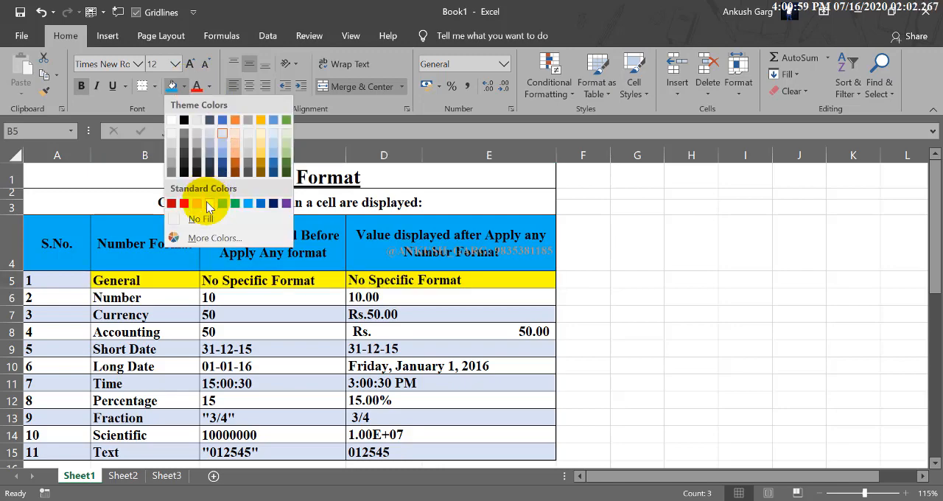
left_click(209, 203)
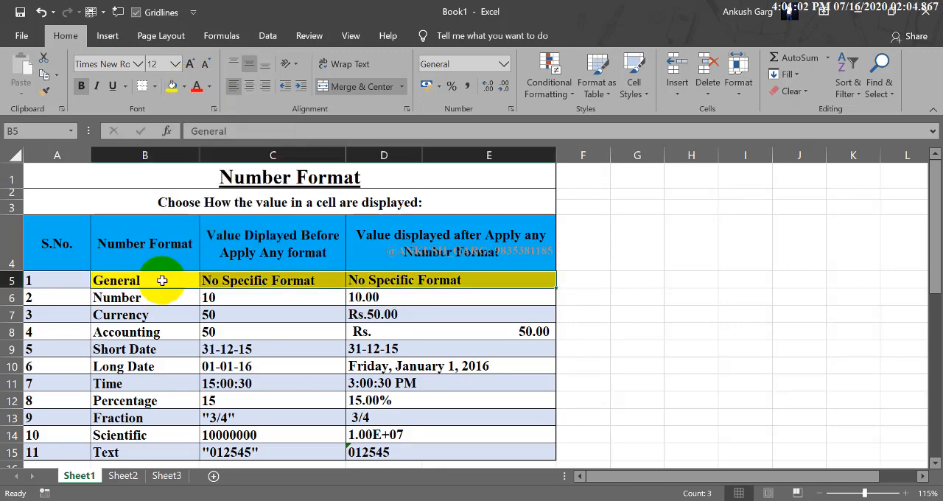
left_click(163, 280)
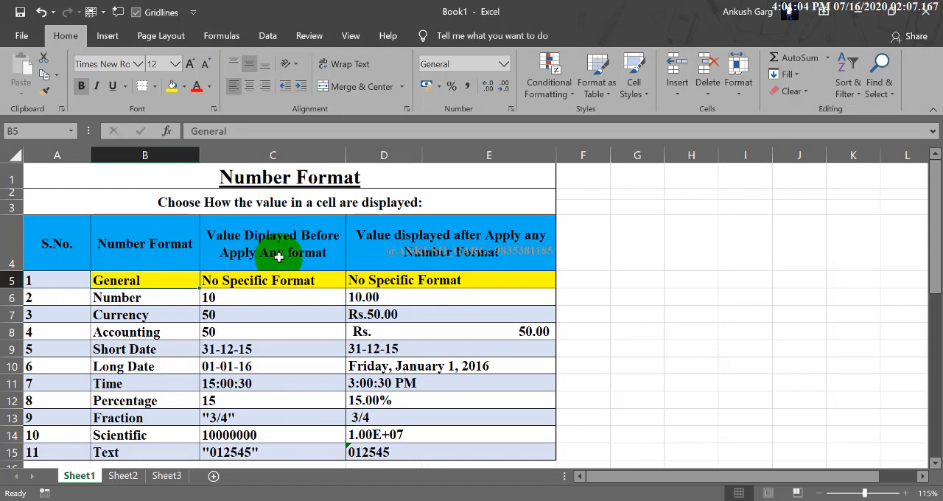
left_click(271, 281)
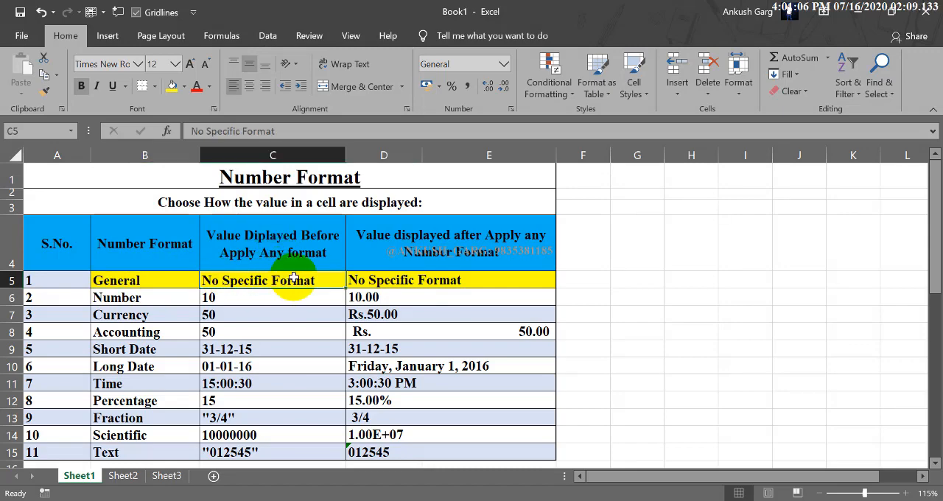
left_click(435, 281)
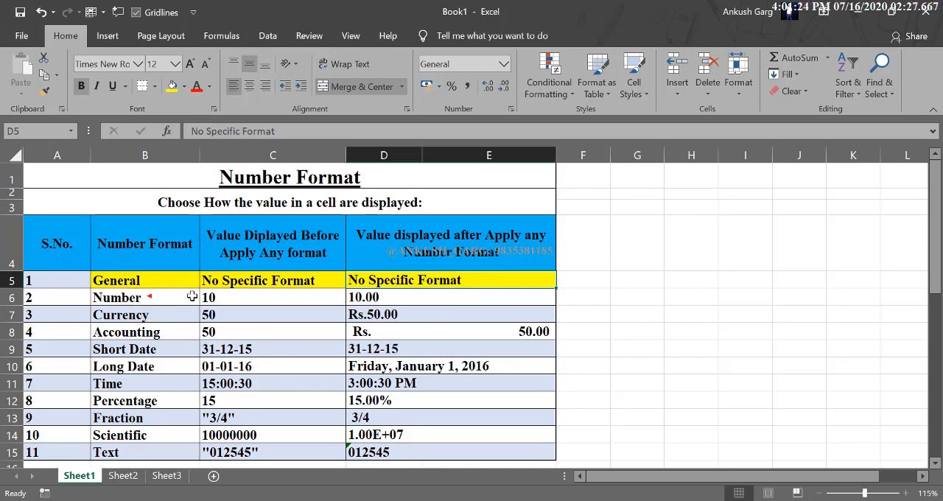
Highlight the Number row, B6 through E6, with the same yellow fill and check its before and after cells
left_click_drag(192, 297, 378, 298)
left_click(172, 85)
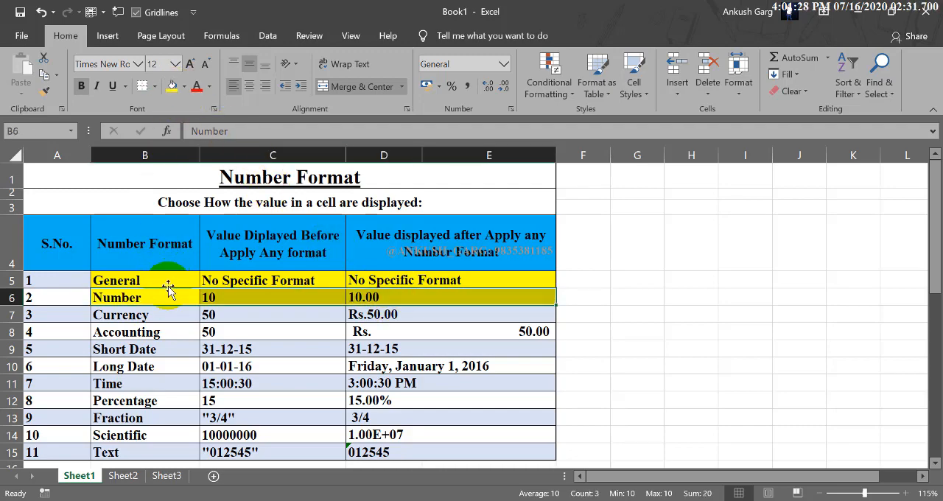
left_click(237, 297)
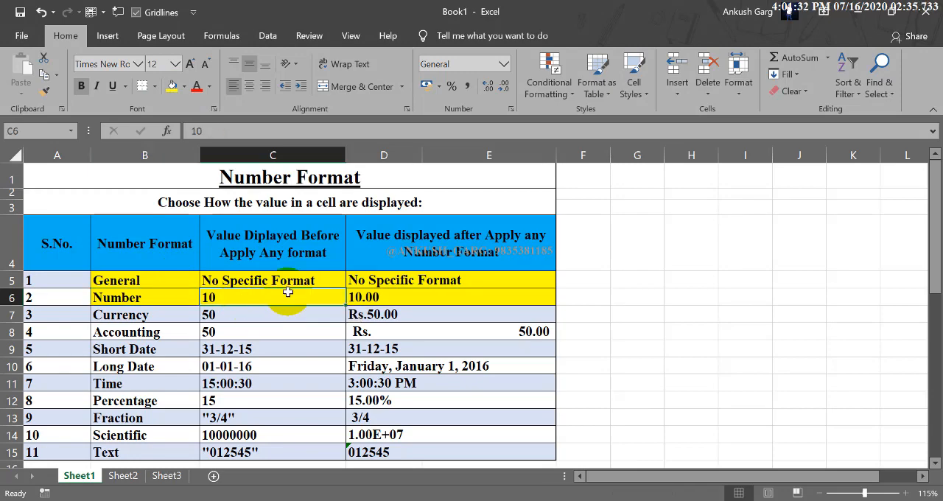
left_click(384, 298)
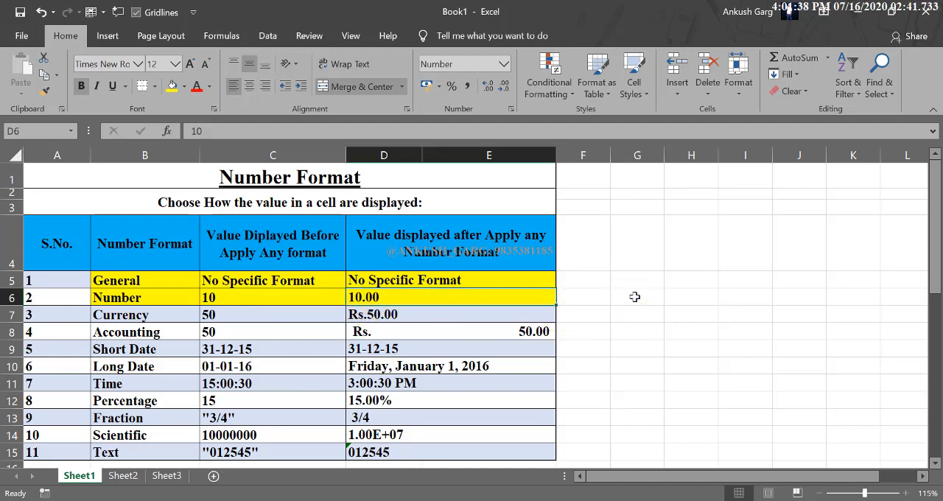
Enter 10.00 in the unformatted cell G6 and select the cell to check its display
left_click(631, 296)
type("10")
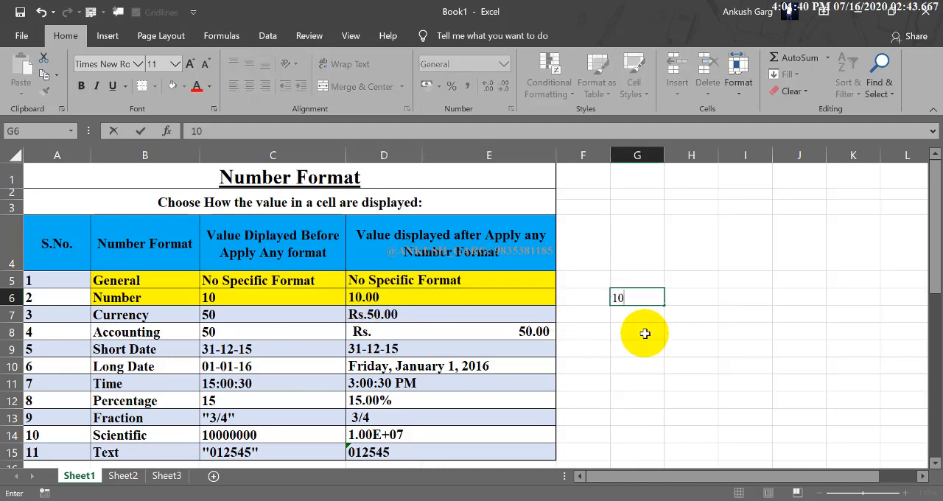
type(".00")
key("Return")
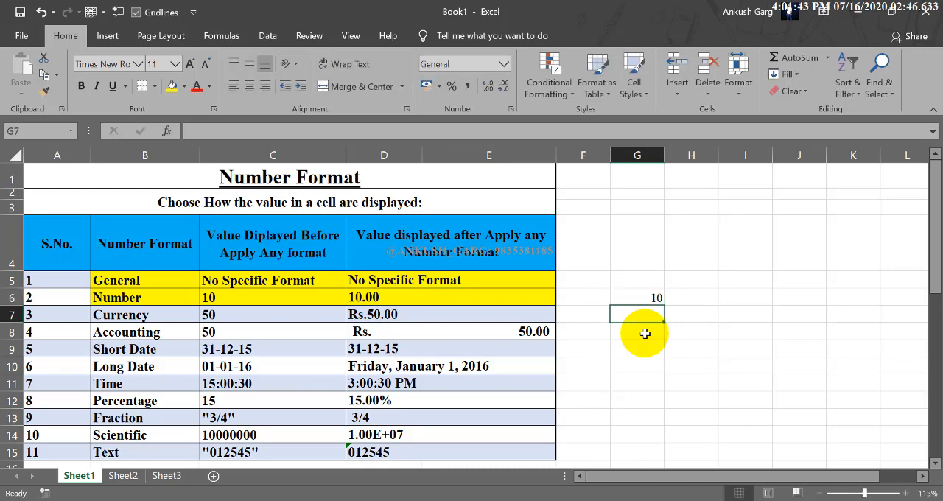
left_click(659, 296)
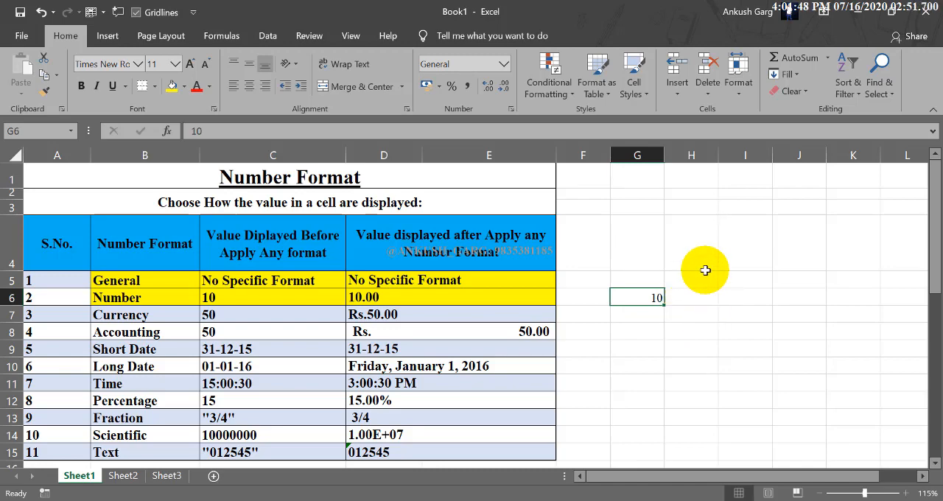
Enter 10.00 in cell H8 and 23.00 in cell H9
left_click(700, 329)
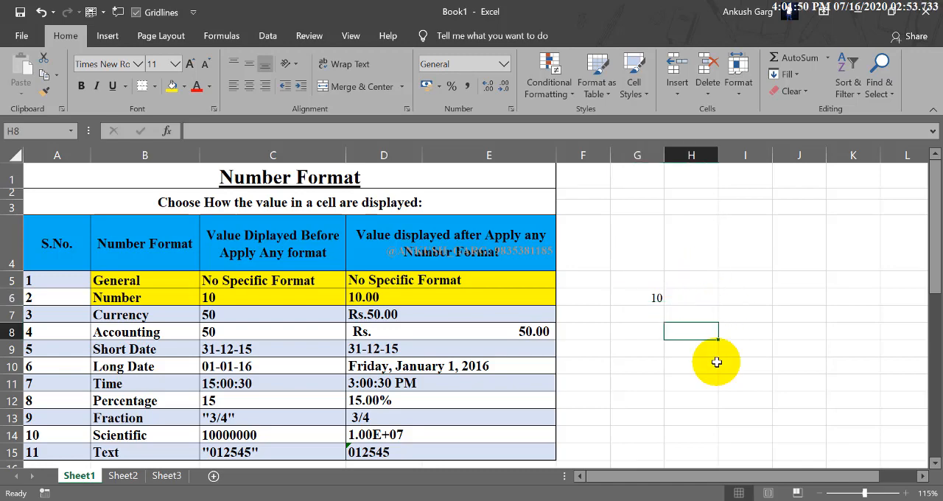
type("10.00")
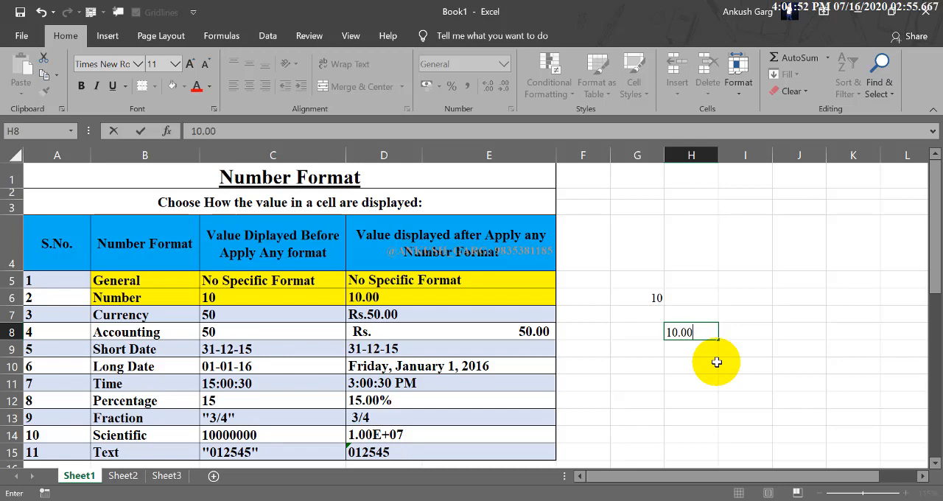
key("Return")
type("2")
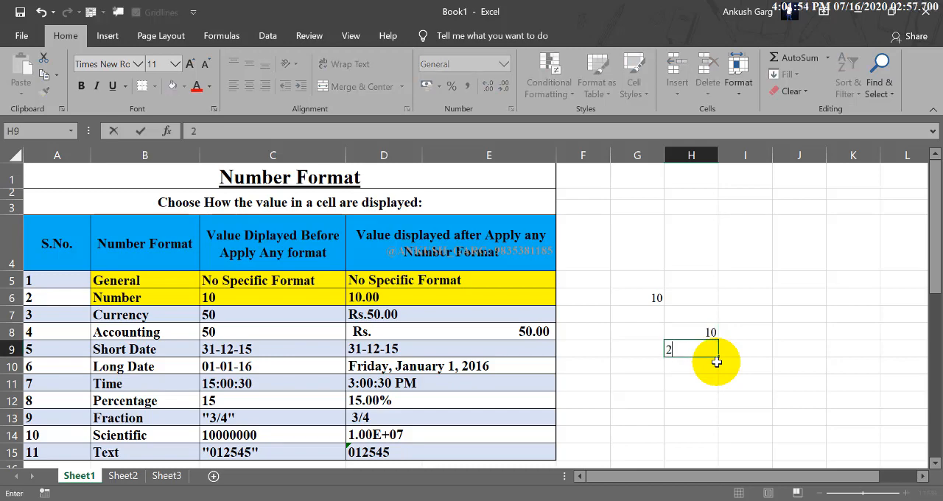
type("3.00")
key("Return")
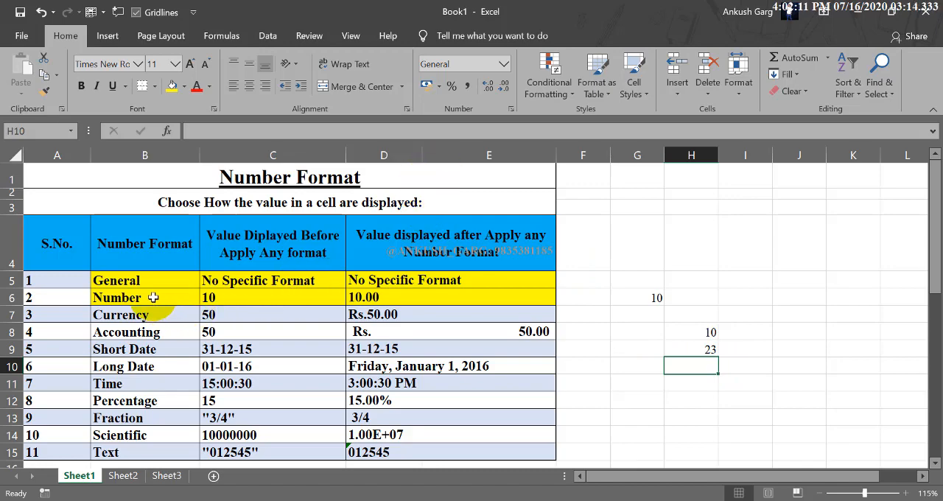
Apply the Number format to cell H9 and to cell H8
left_click_drag(152, 297, 394, 294)
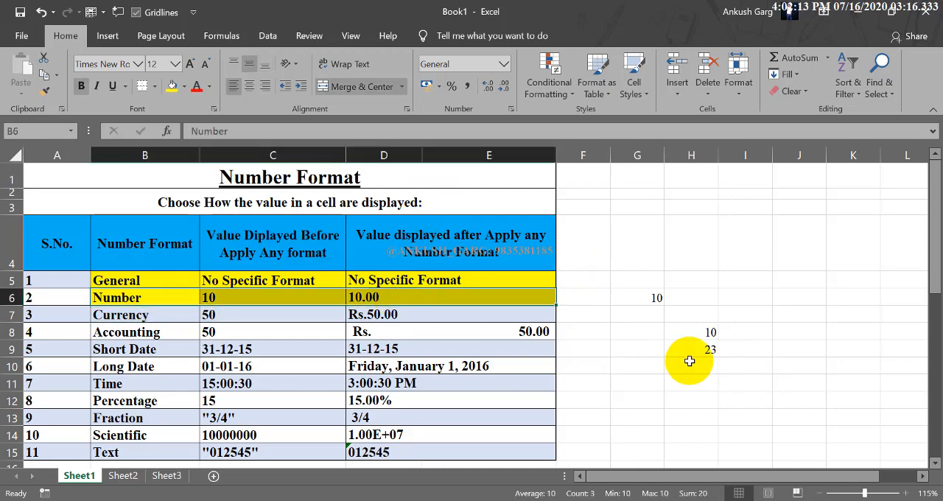
left_click(690, 348)
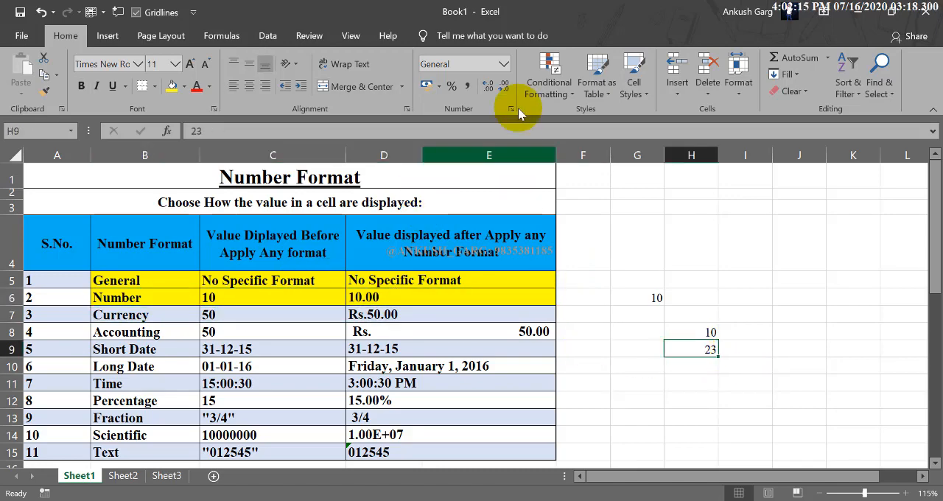
left_click(504, 65)
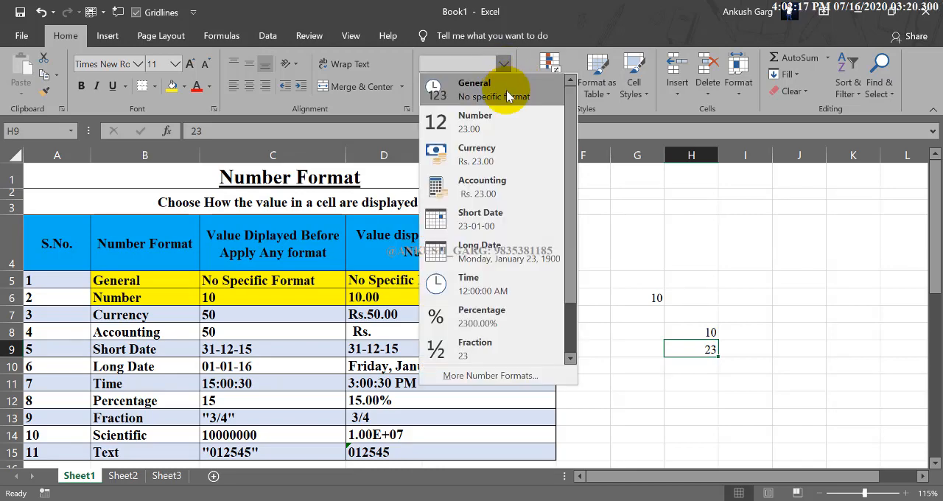
left_click(492, 125)
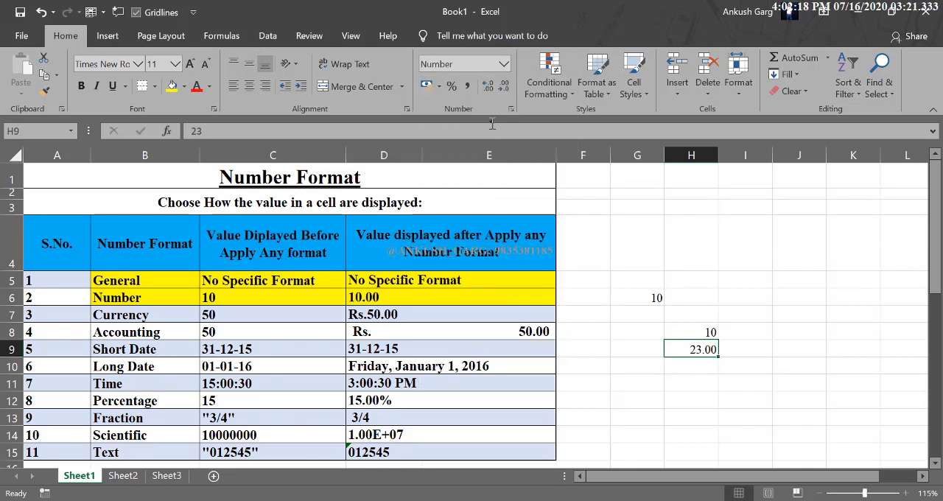
left_click(698, 332)
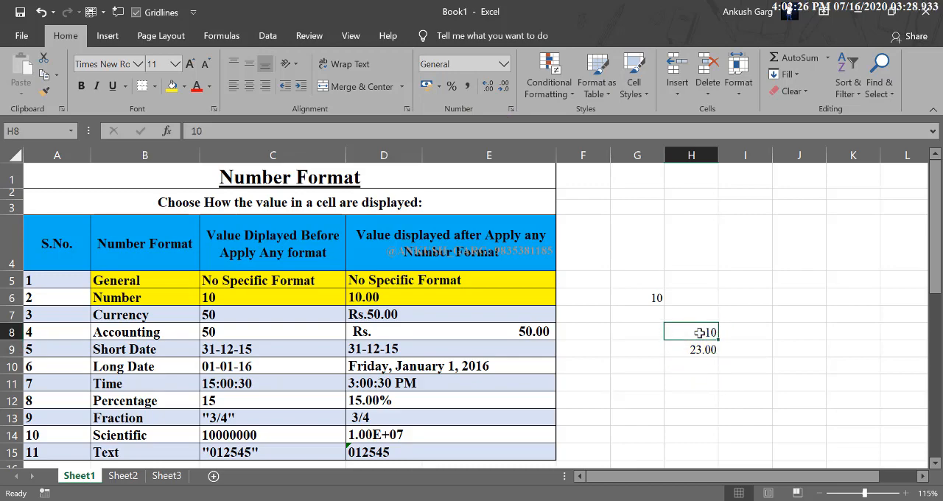
left_click(506, 70)
left_click(496, 122)
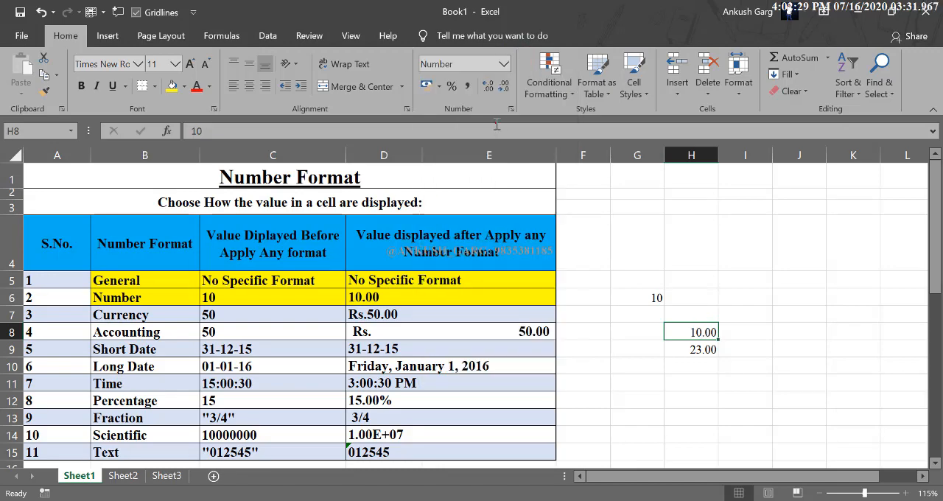
Highlight the Currency and Accounting rows, B7 through E8, with the same yellow fill
left_click(698, 380)
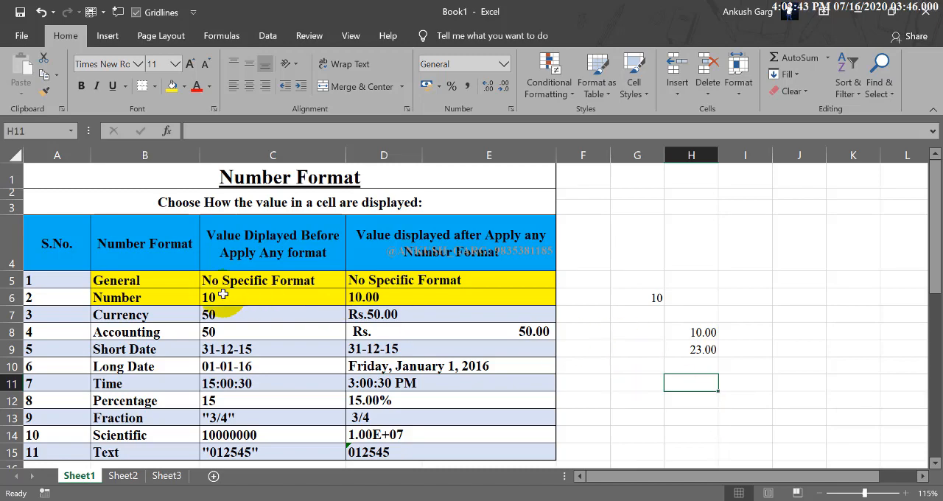
left_click_drag(183, 314, 367, 330)
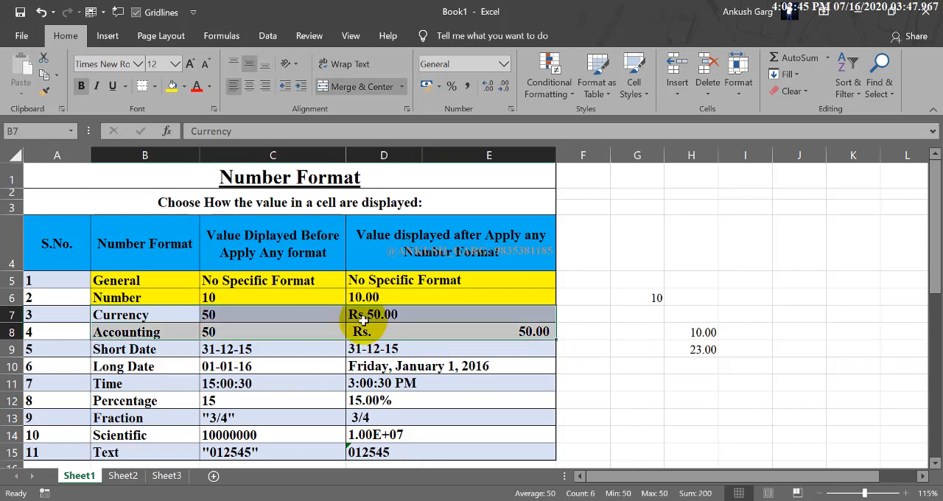
left_click(363, 318)
left_click_drag(279, 301, 192, 313)
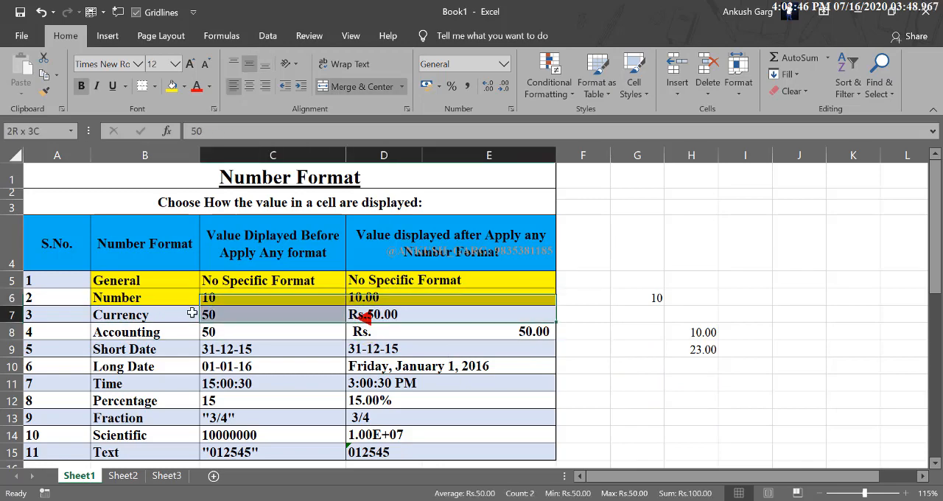
left_click(173, 86)
left_click_drag(182, 331, 362, 332)
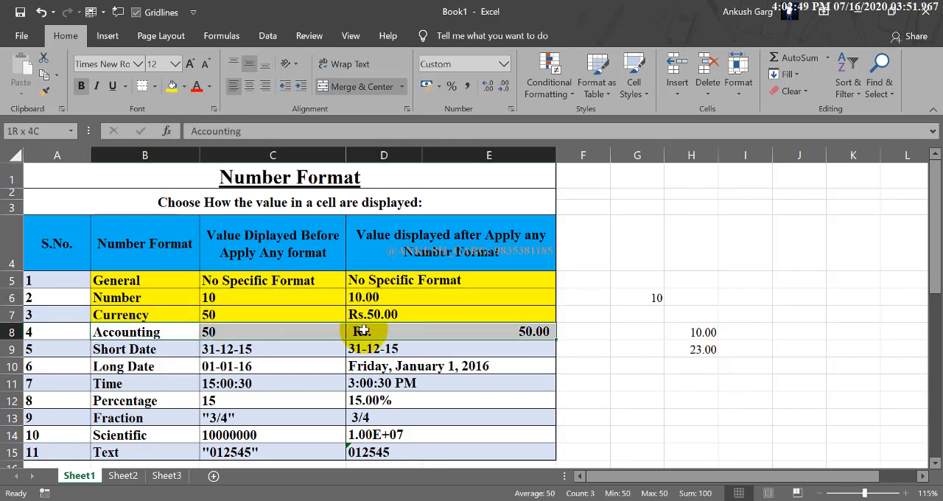
left_click(172, 87)
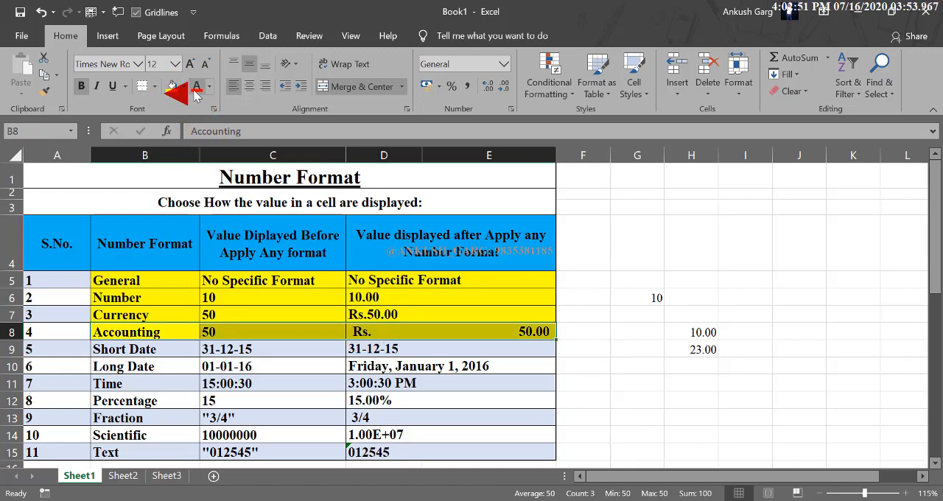
Change the font color of the Accounting and Currency rows, B7 through E8, to red
left_click(196, 86)
left_click_drag(194, 318, 361, 316)
left_click(197, 86)
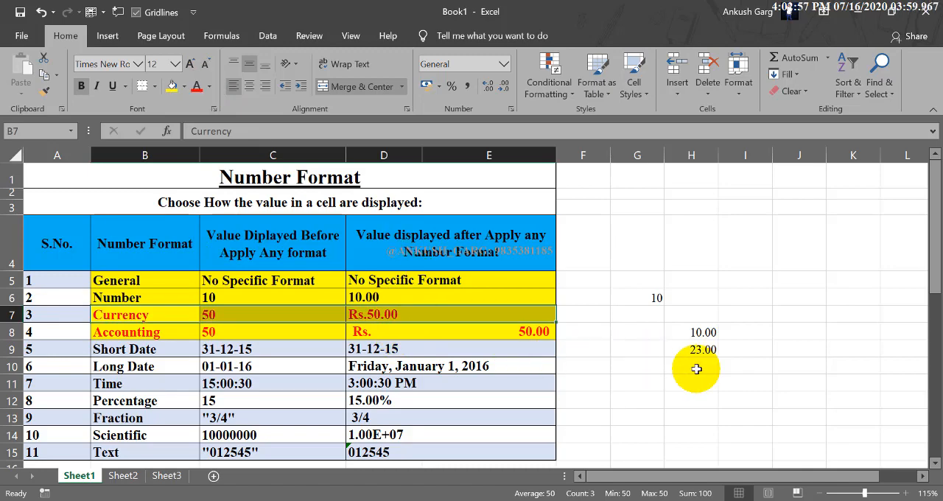
Enter 450 in cell H12 and select the cell again
left_click(655, 300)
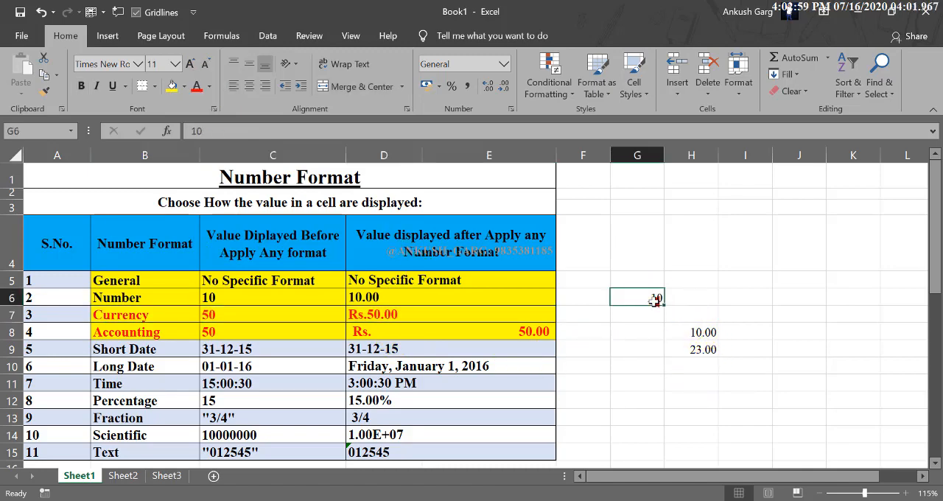
left_click(700, 400)
left_click(714, 413)
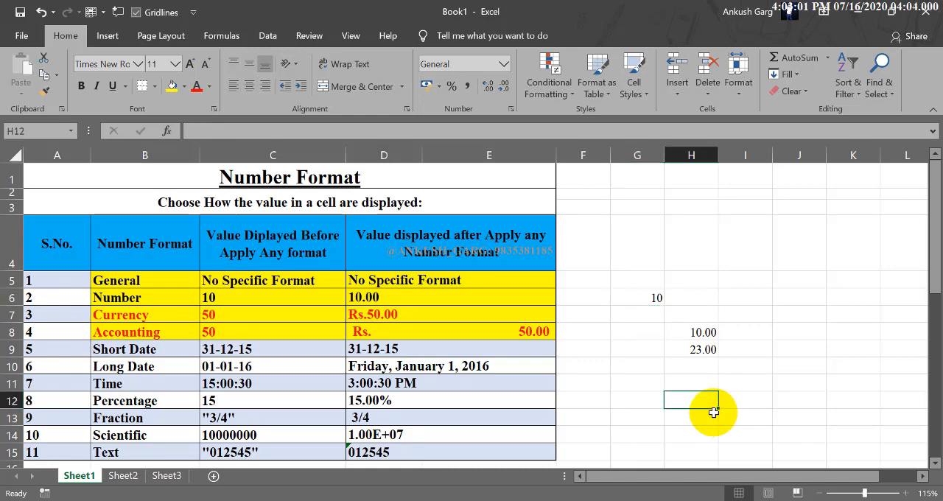
type("450")
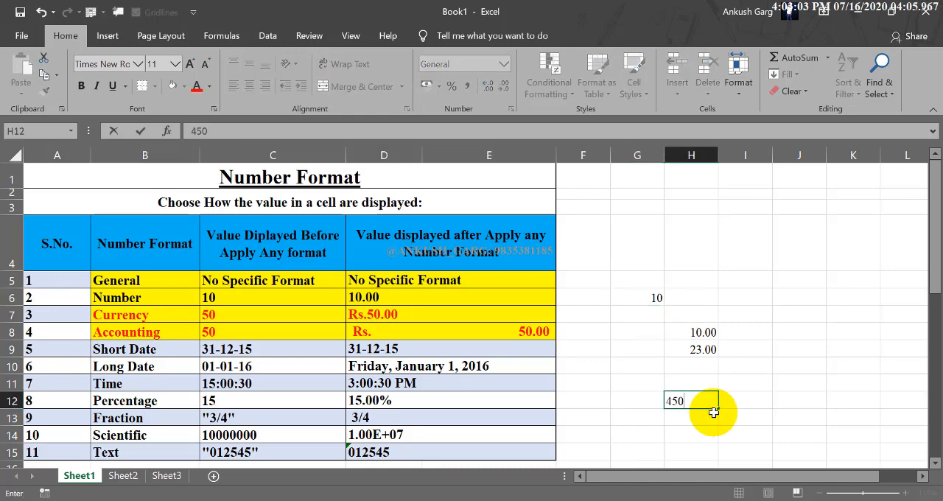
key("Return")
left_click(709, 400)
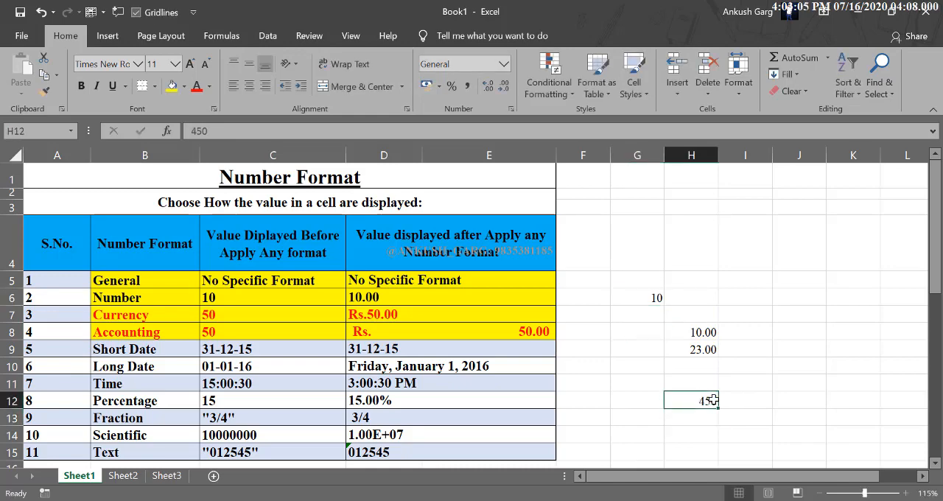
Widen column H and apply the Currency format to cell H12
left_click_drag(720, 156, 754, 234)
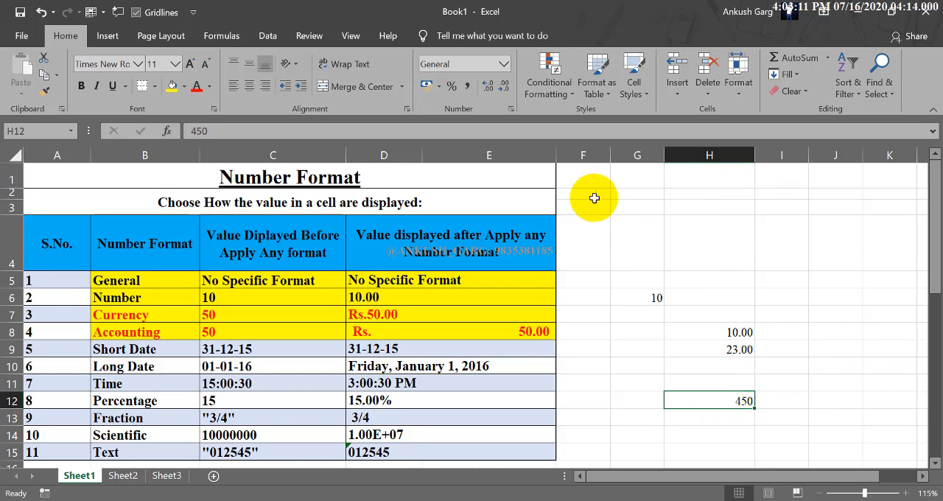
left_click(504, 65)
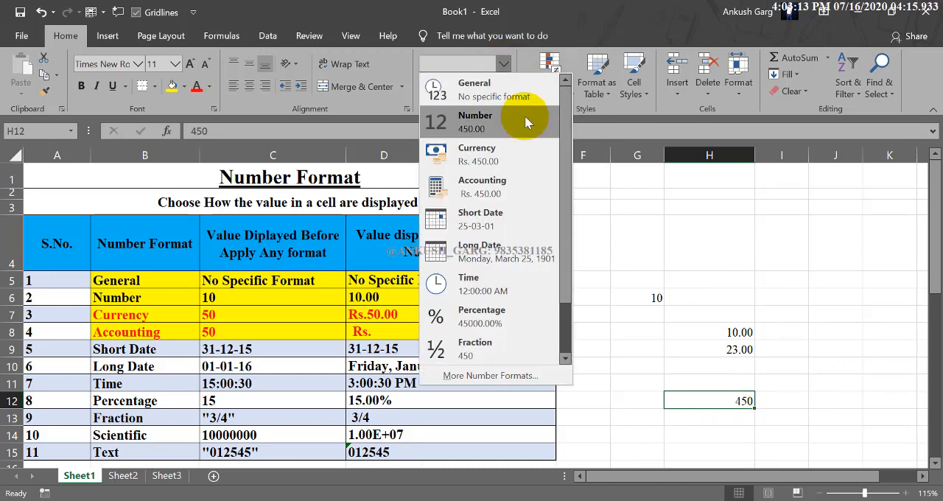
left_click(504, 167)
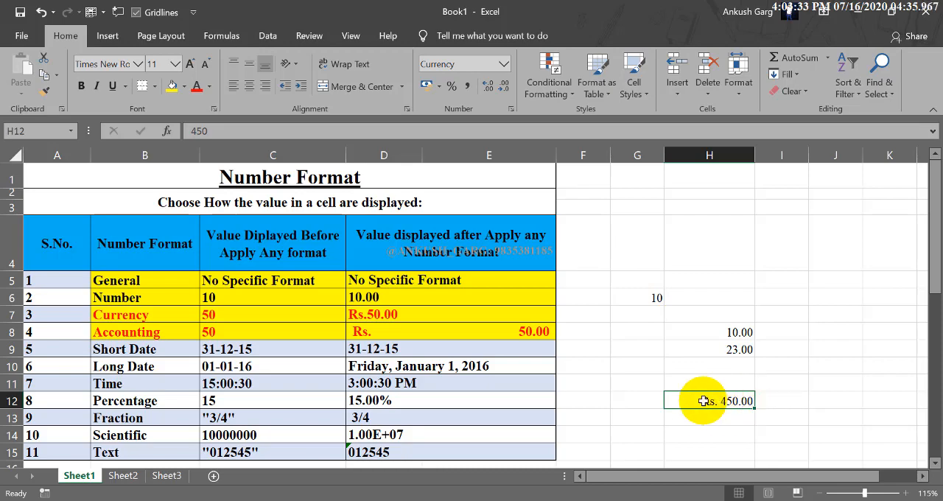
Enter 450 in cell H13 and apply the Accounting format to it
key("Return")
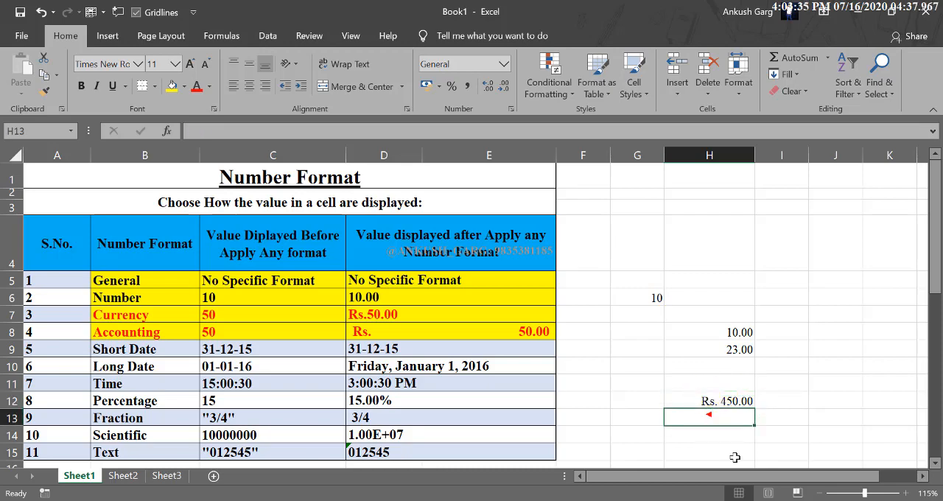
type("450")
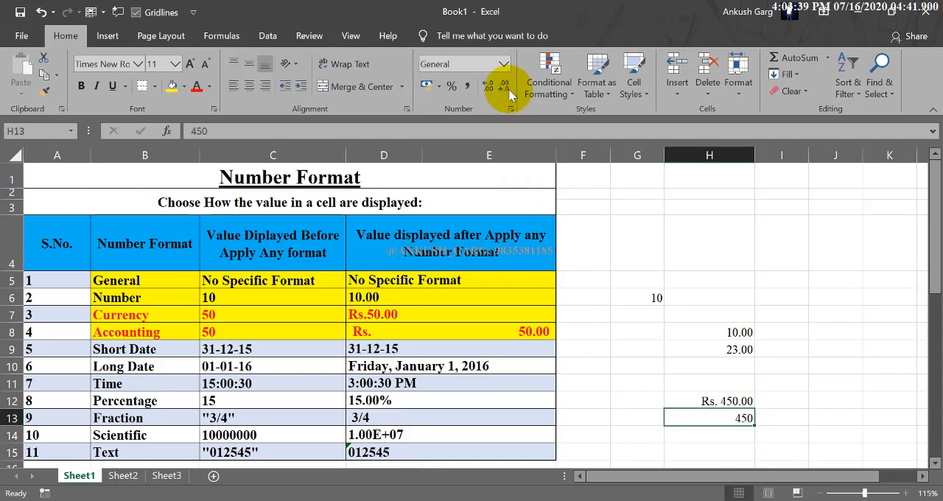
left_click(503, 64)
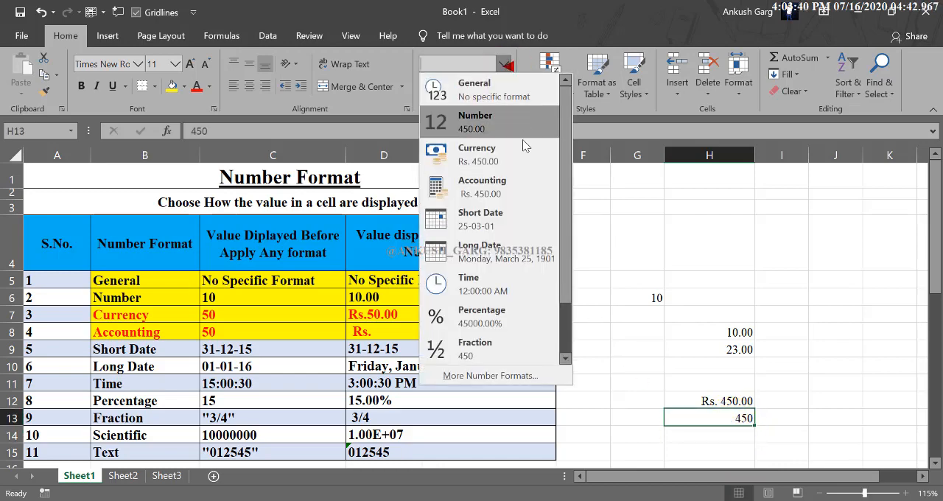
left_click(499, 186)
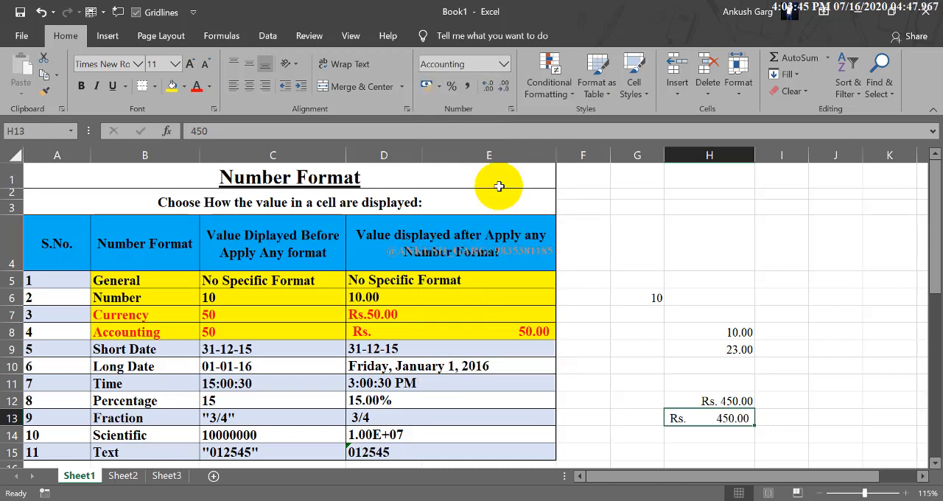
Compare the currency symbol position and digit alignment of the Currency value in H12 with the Accounting value in H13
left_click(748, 401)
left_click_drag(748, 406, 748, 418)
left_click(787, 397)
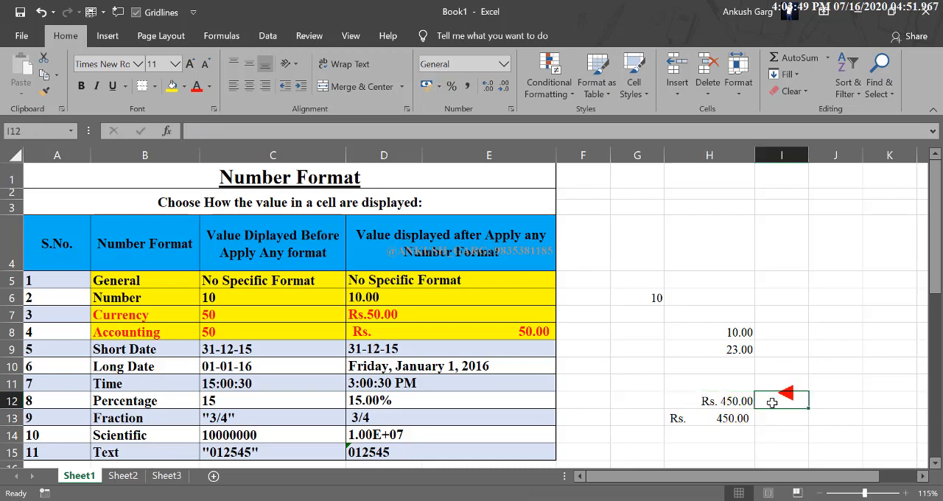
left_click(744, 401)
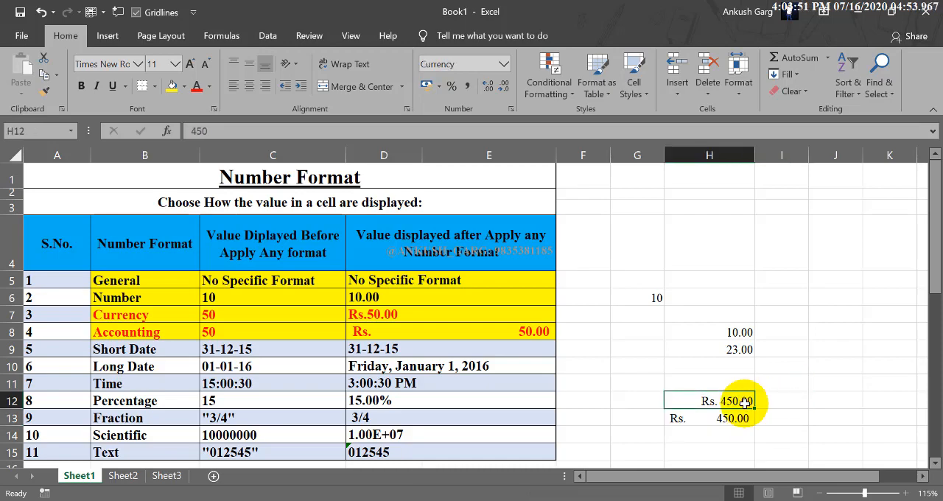
left_click(739, 418)
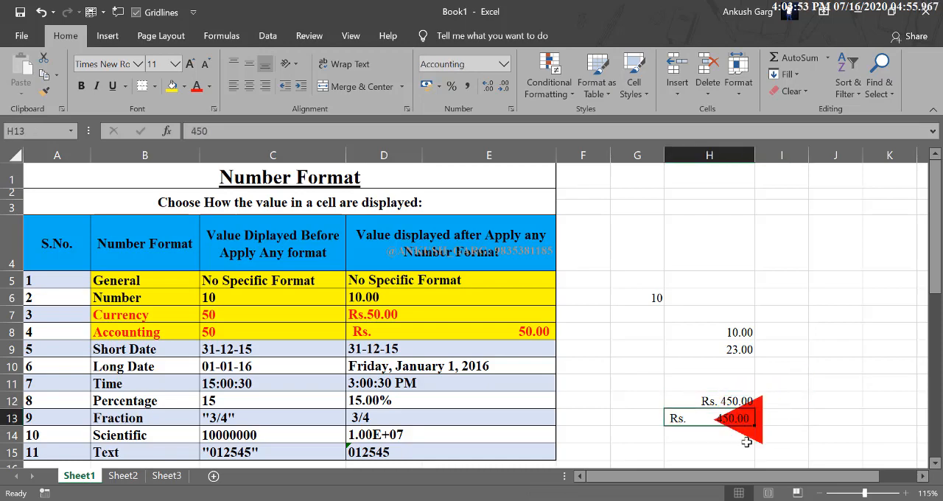
left_click(715, 400)
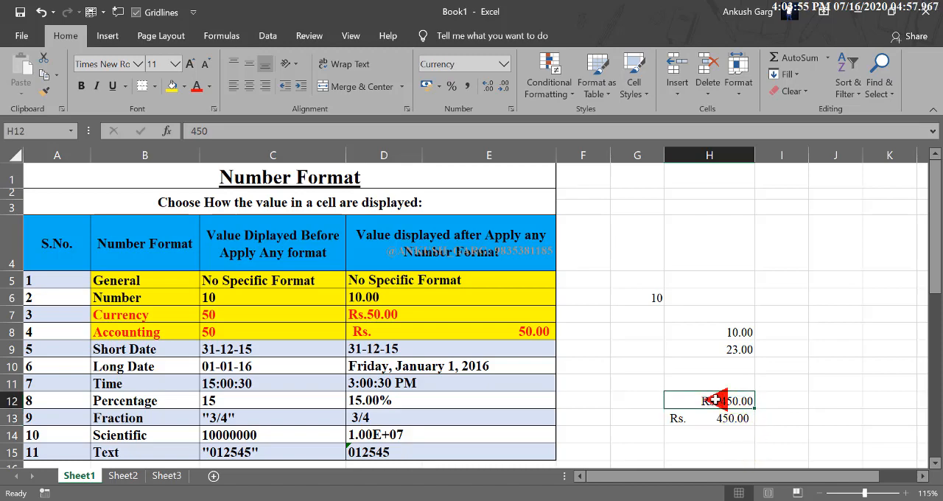
left_click(689, 418)
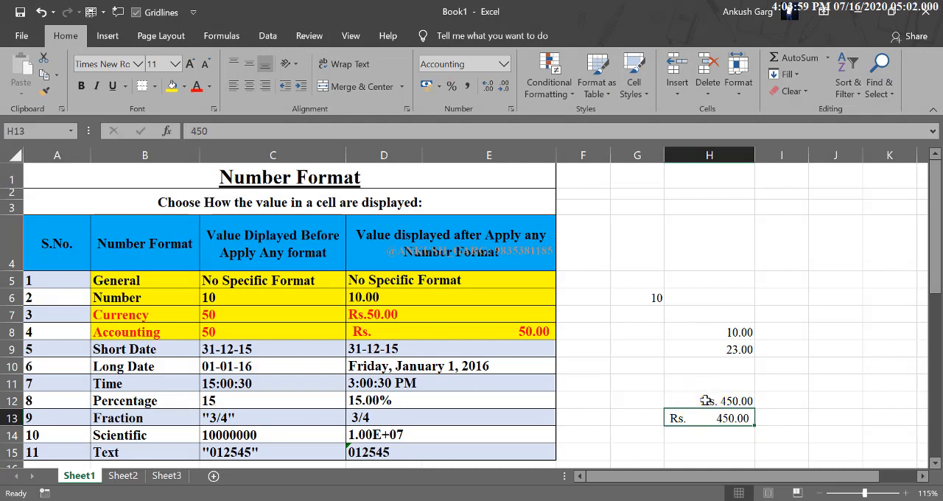
left_click_drag(704, 401, 706, 418)
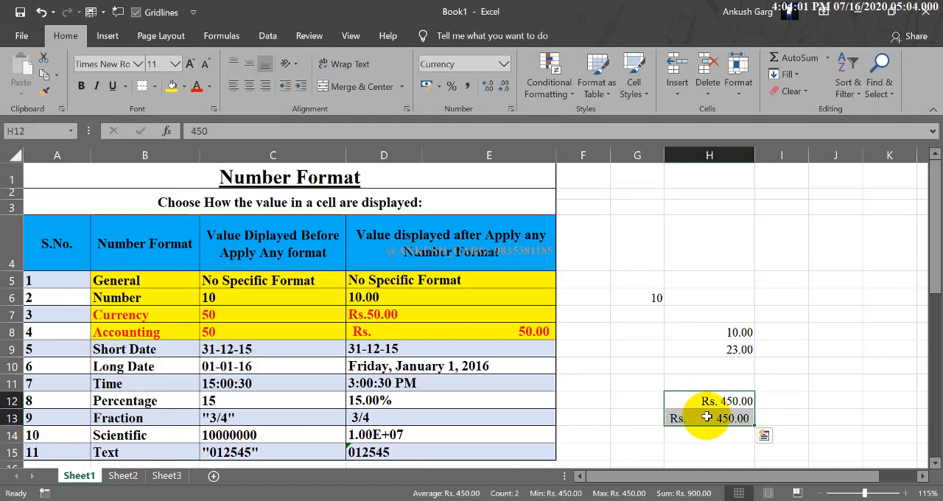
left_click(724, 417)
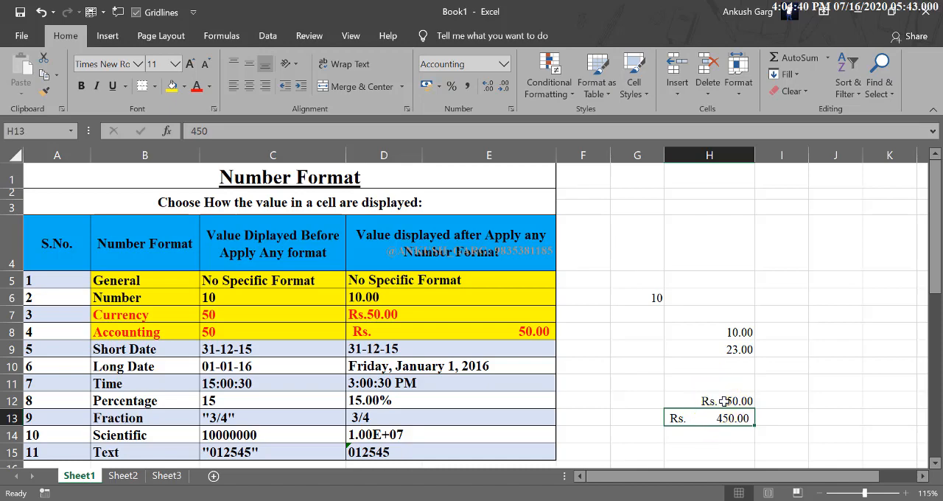
left_click(711, 400)
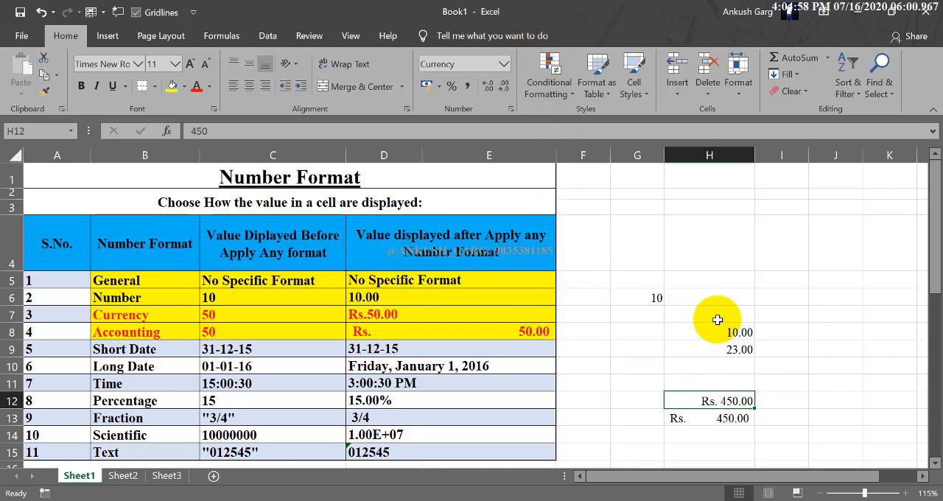
Review the currency symbols offered for the accounting number format, with empty cell H15 selected
scroll(727, 373, "down", 1)
left_click(723, 398)
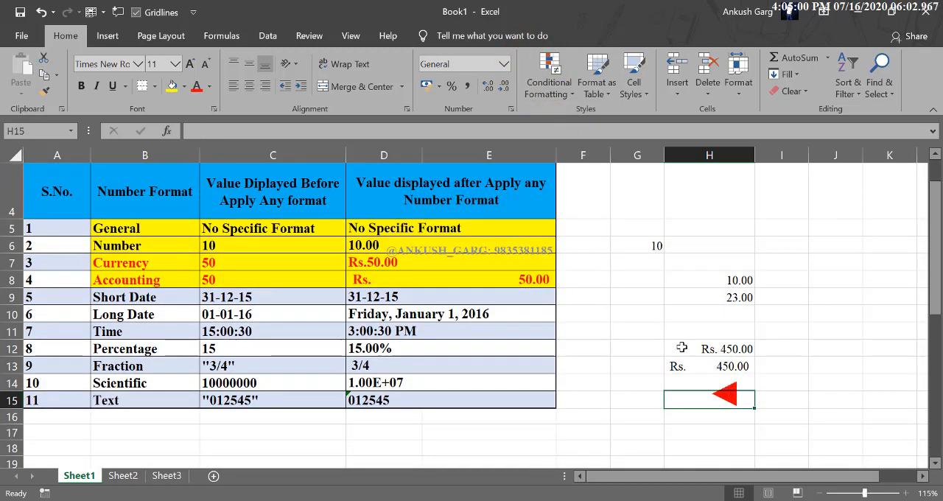
left_click(439, 87)
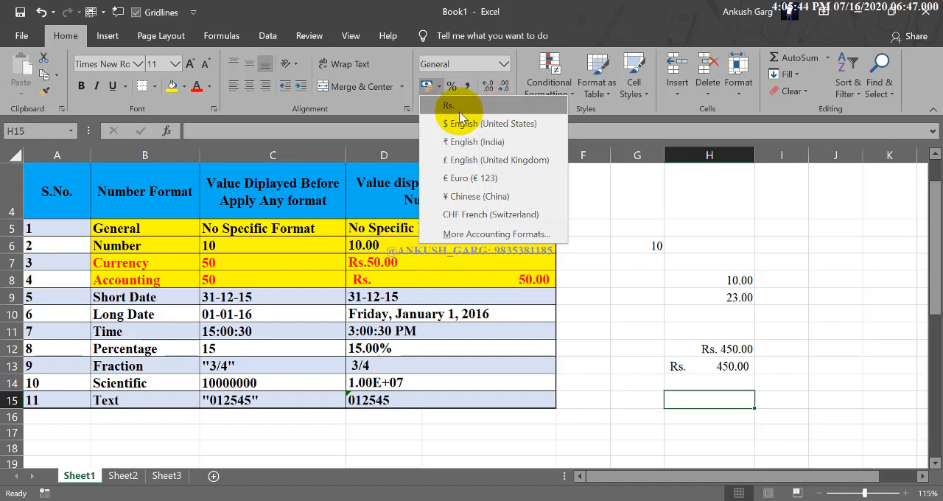
left_click(457, 107)
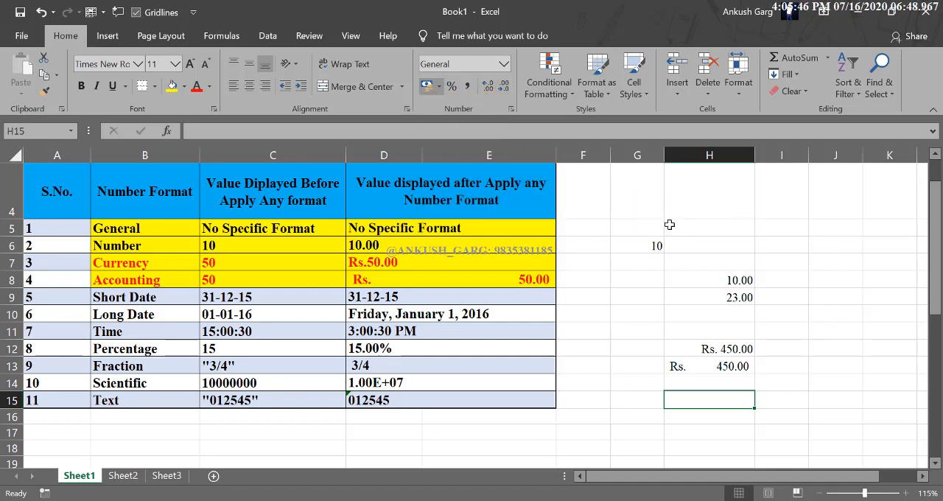
Minimize the workbook and open Control Panel from the desktop
left_click(859, 25)
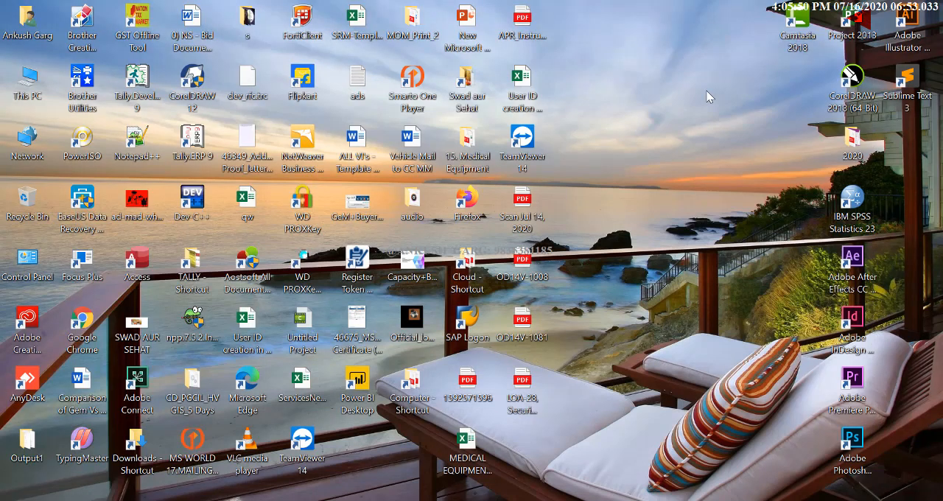
left_click(42, 269)
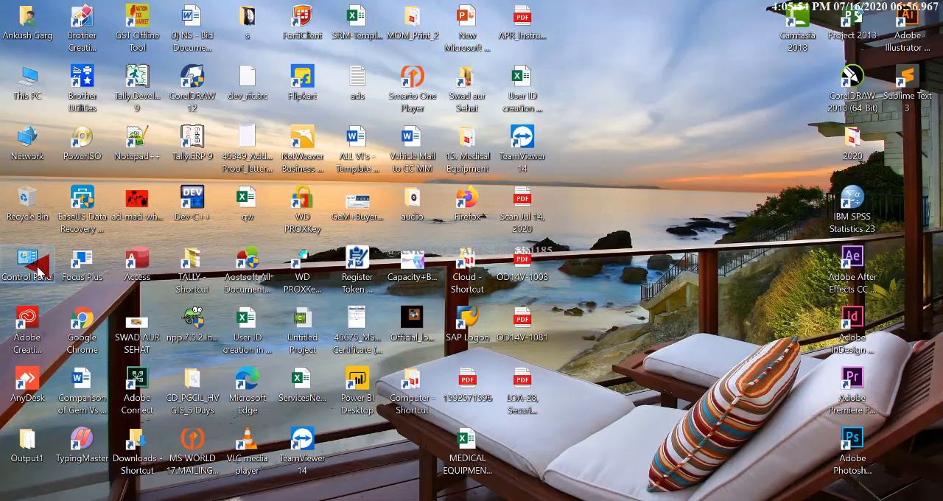
double_click(38, 267)
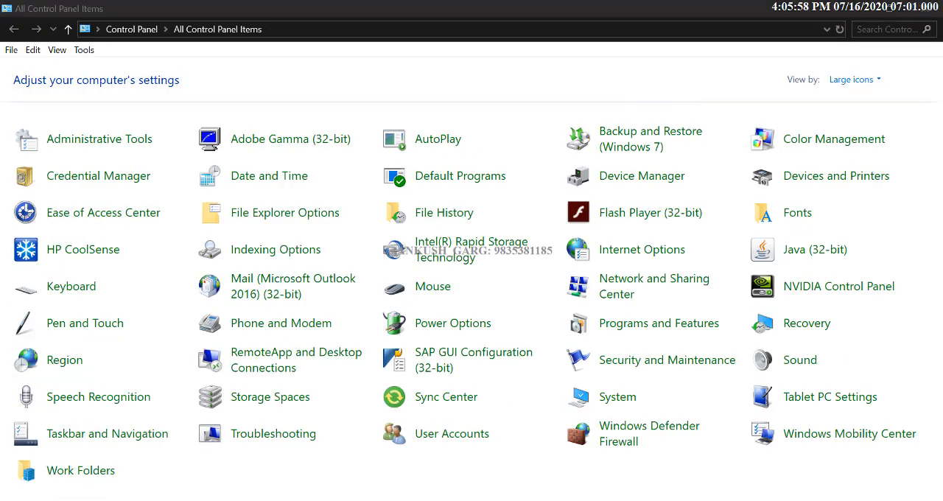
key("super+s")
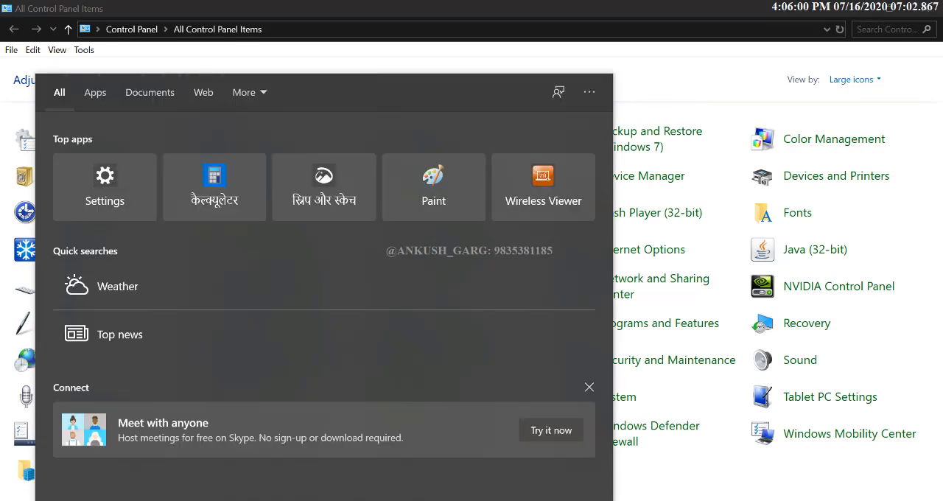
left_click(724, 474)
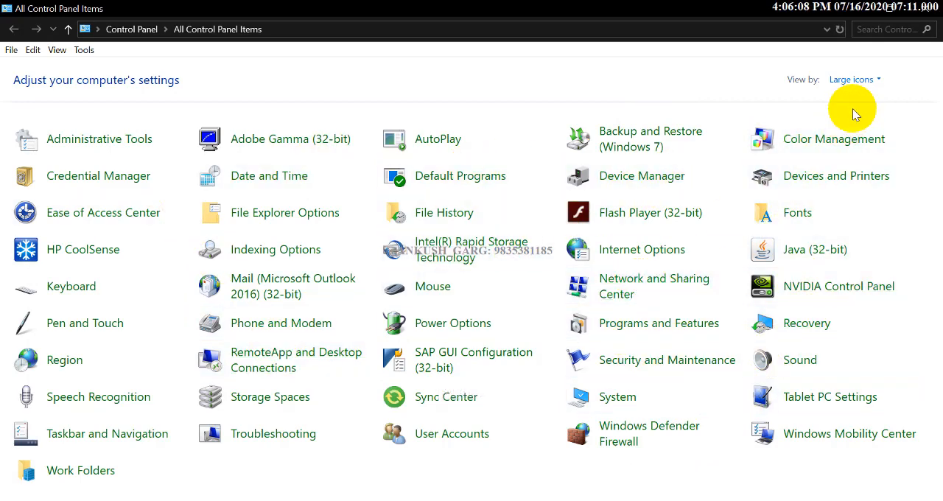
Switch the Control Panel view from large icons to Category
left_click(851, 80)
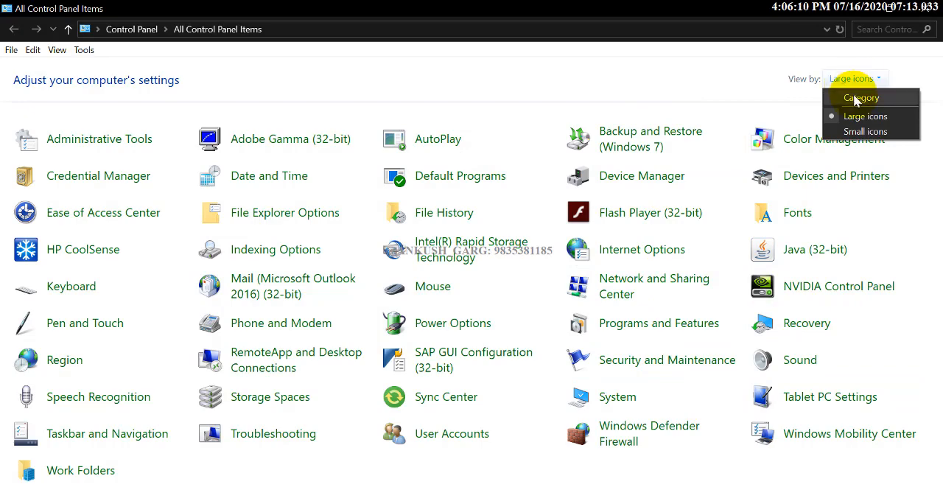
left_click(856, 97)
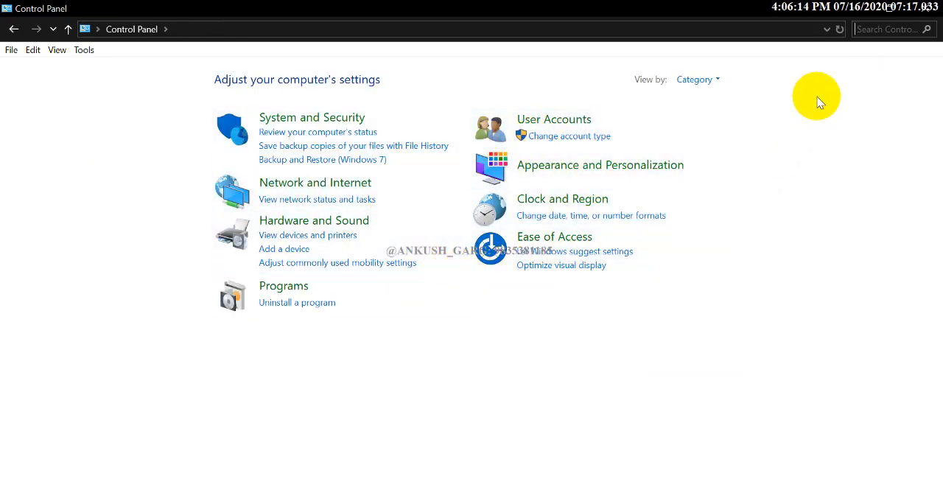
Switch Control Panel to large icons and view Region's additional number format settings, closing both dialogs without changes
left_click(695, 81)
left_click(722, 119)
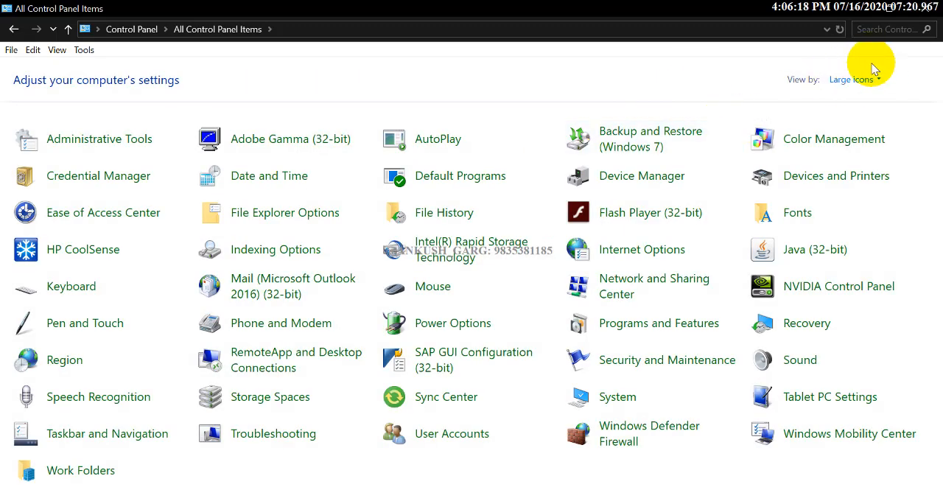
left_click(65, 359)
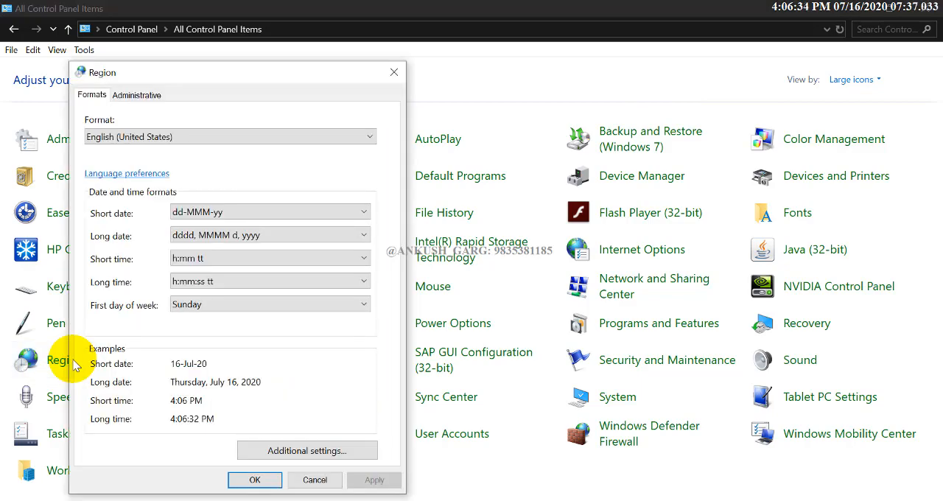
left_click(315, 453)
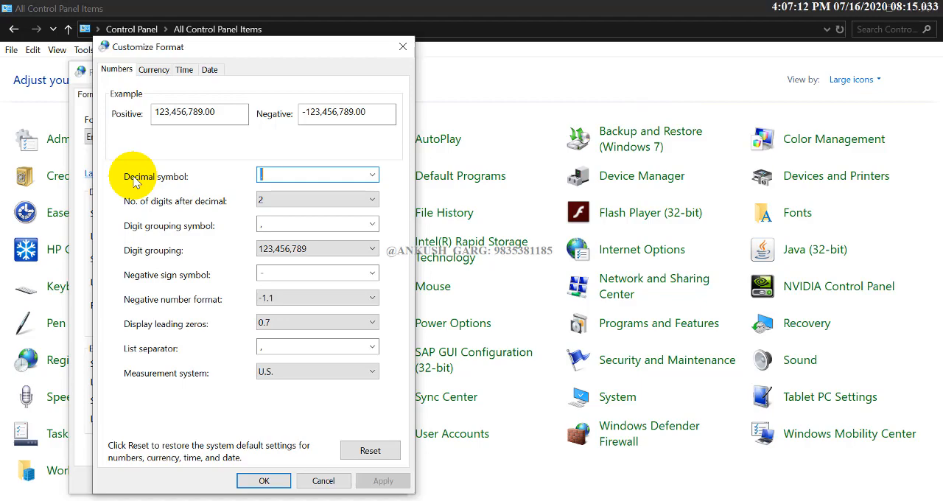
left_click(321, 481)
left_click(315, 479)
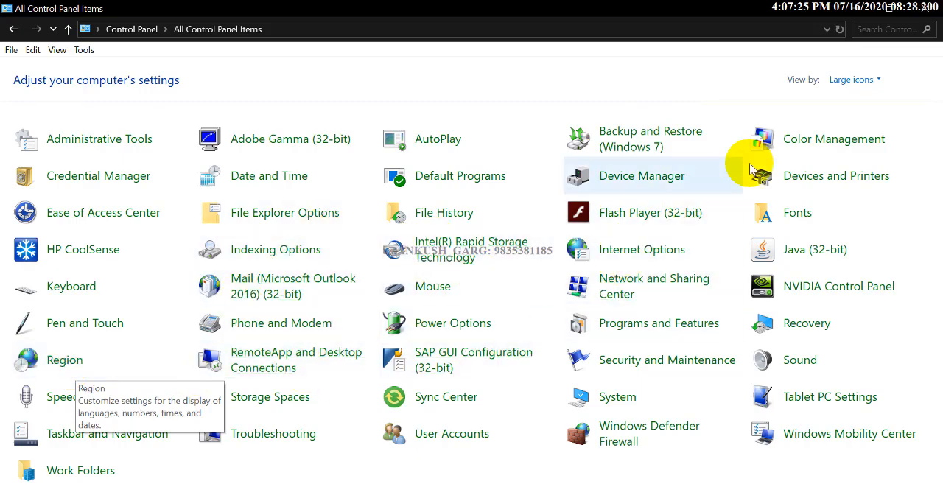
Switch the Control Panel view to Category and back to large icons
left_click(857, 82)
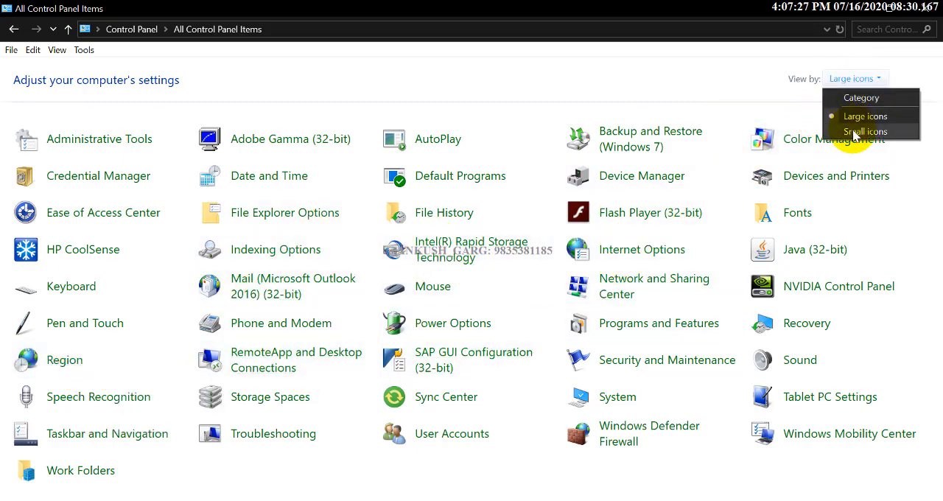
left_click(856, 97)
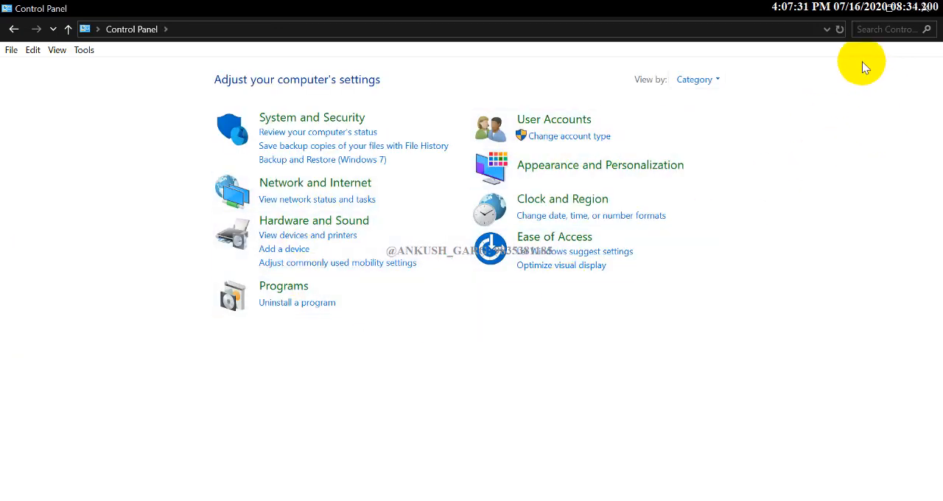
left_click(718, 80)
left_click(714, 116)
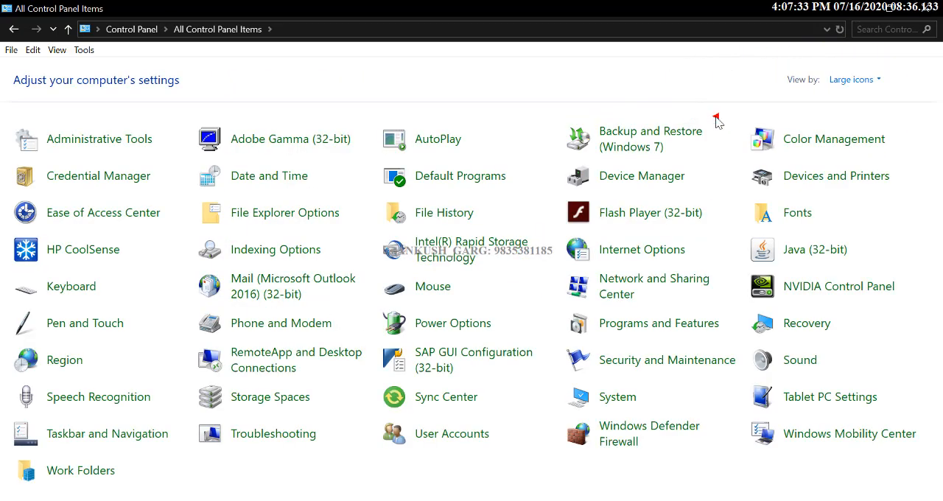
Open Region's additional settings and compare the formats set for numbers with those for currency
left_click(65, 365)
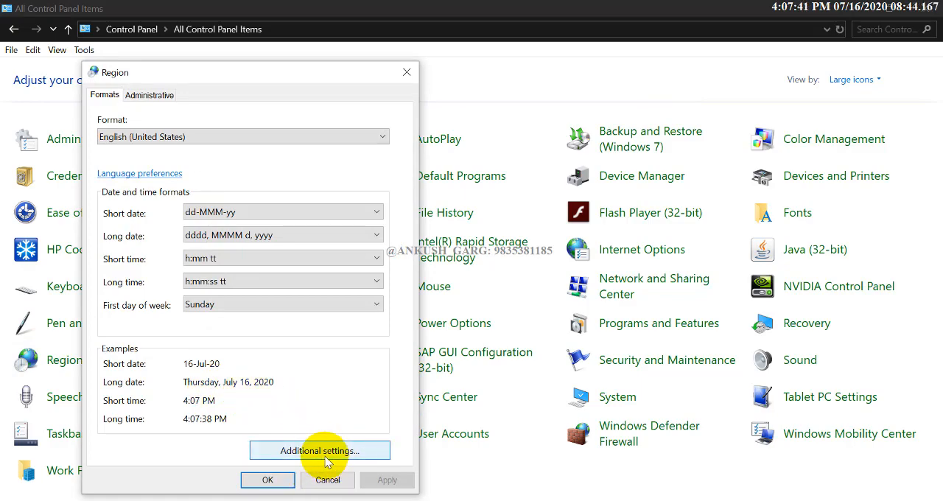
left_click(327, 457)
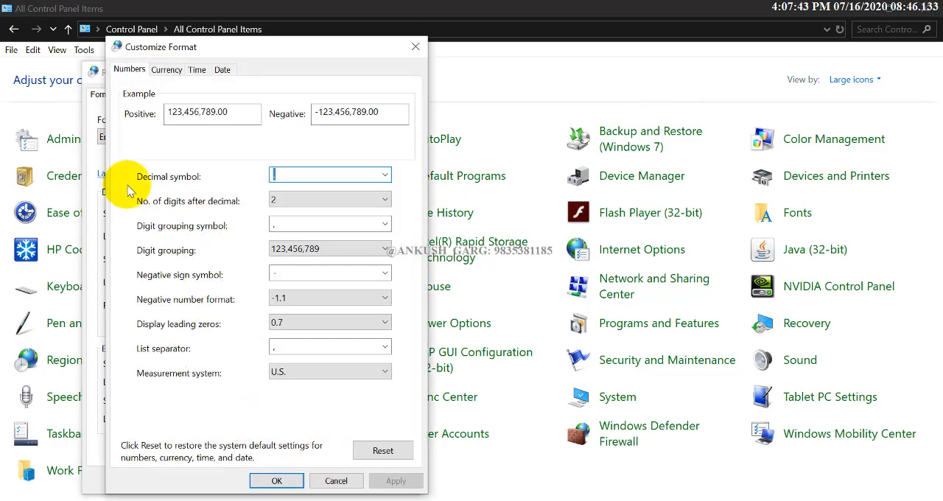
left_click(166, 72)
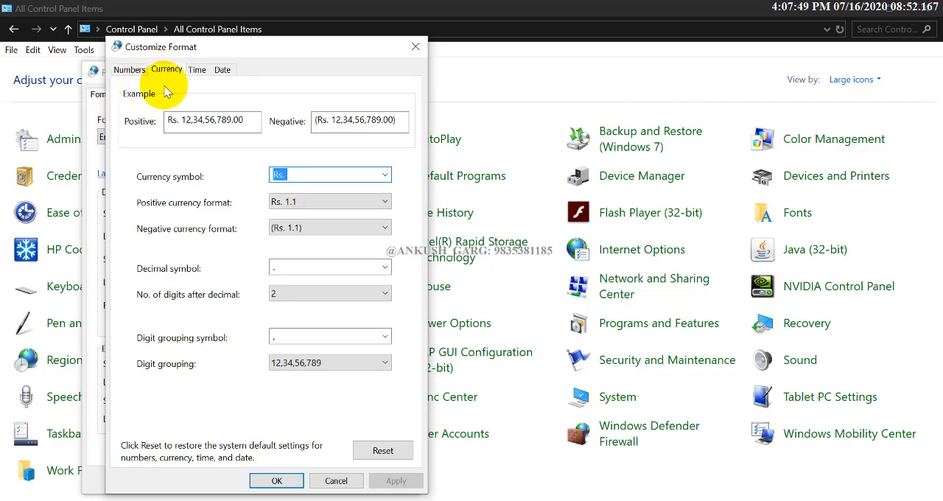
left_click(130, 70)
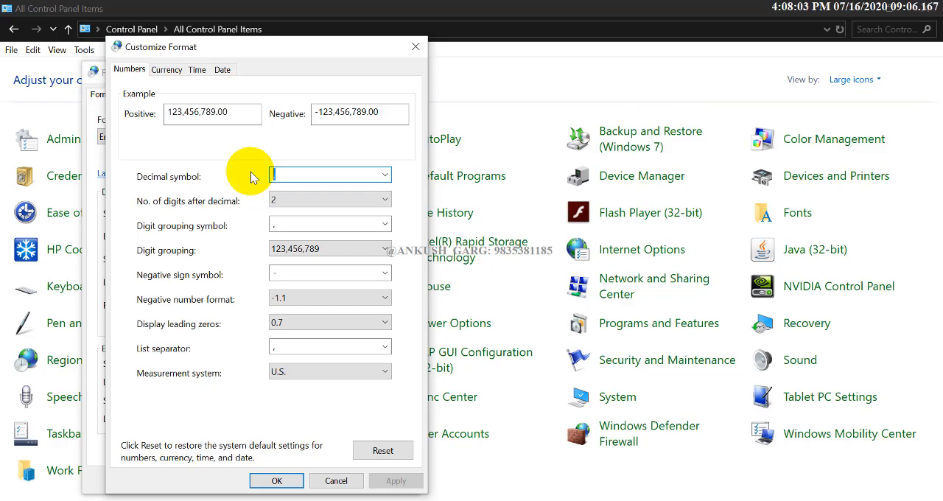
left_click(166, 70)
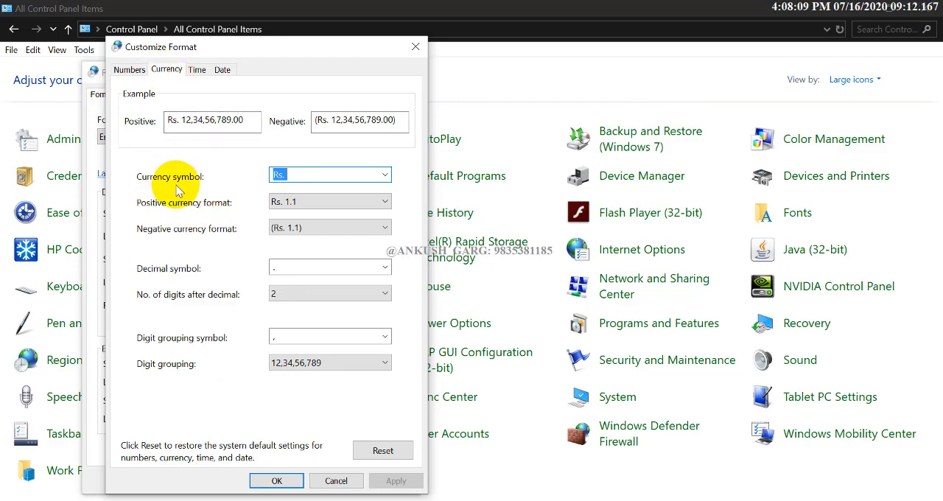
Set the default currency symbol to Rs. and apply the regional settings
left_click(303, 176)
left_click_drag(303, 175, 271, 175)
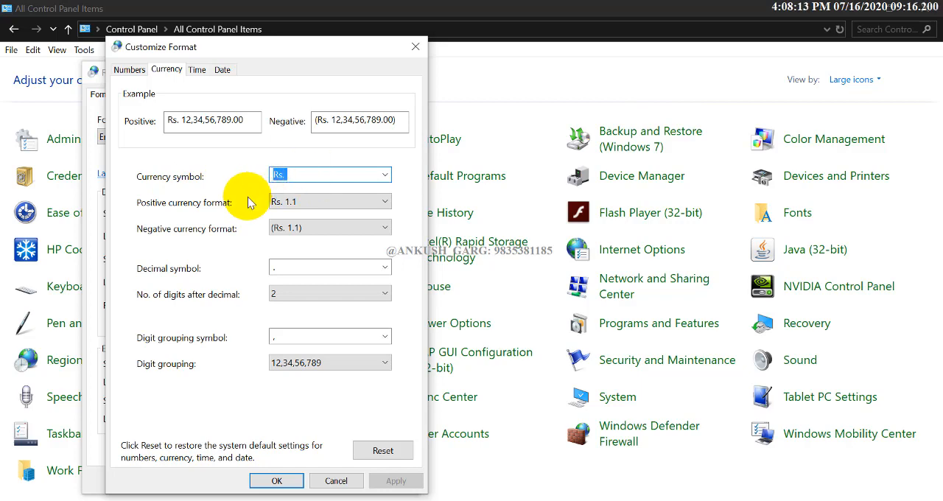
type("R")
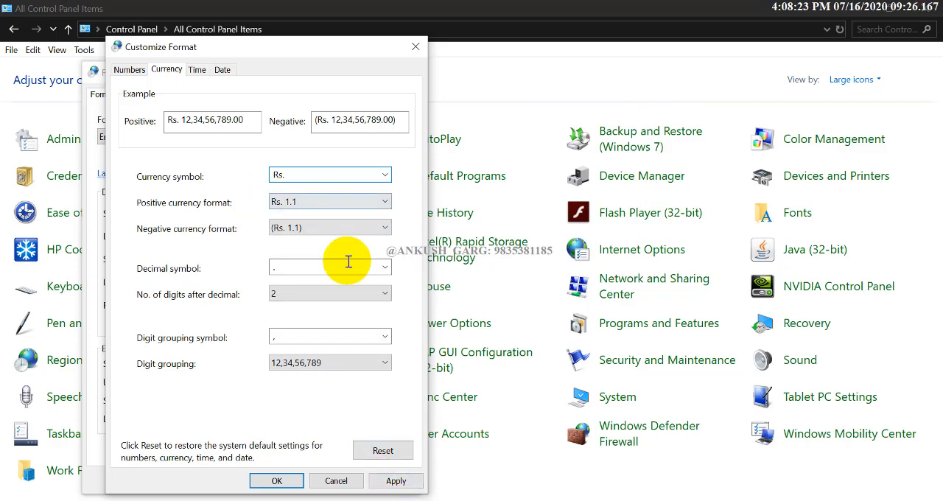
left_click(390, 484)
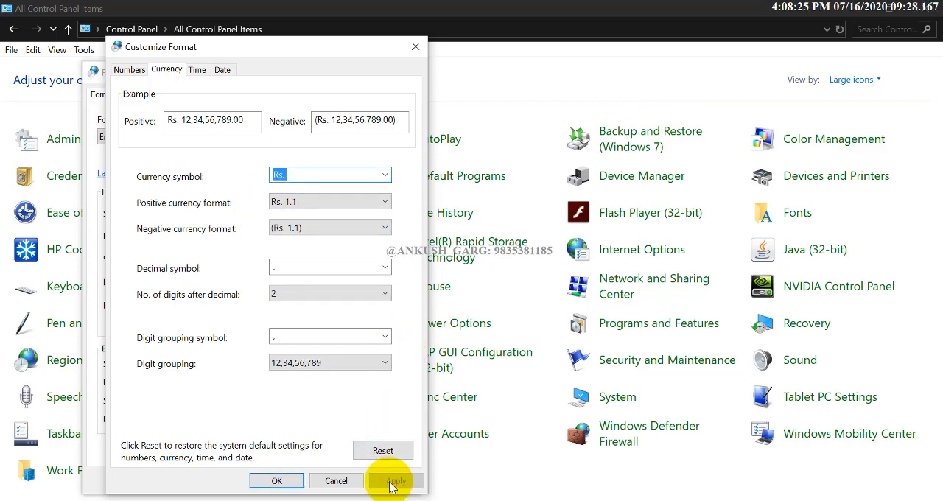
left_click(278, 481)
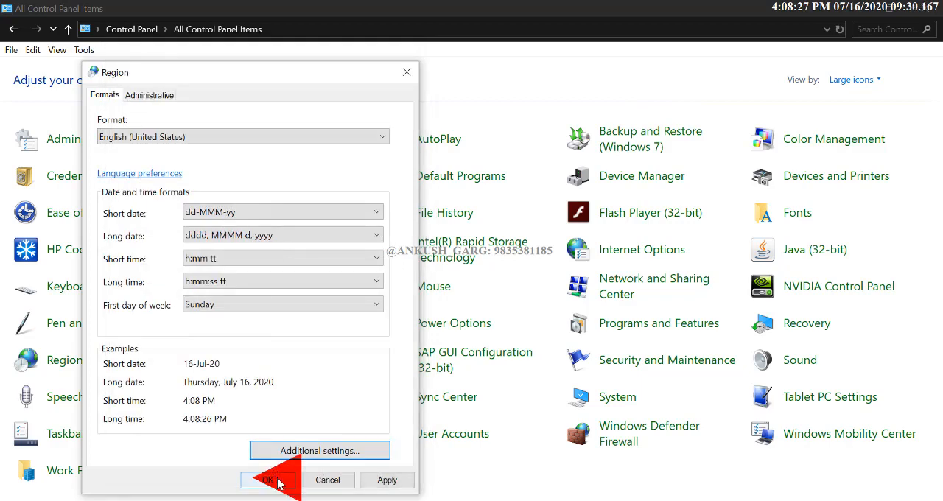
left_click(396, 484)
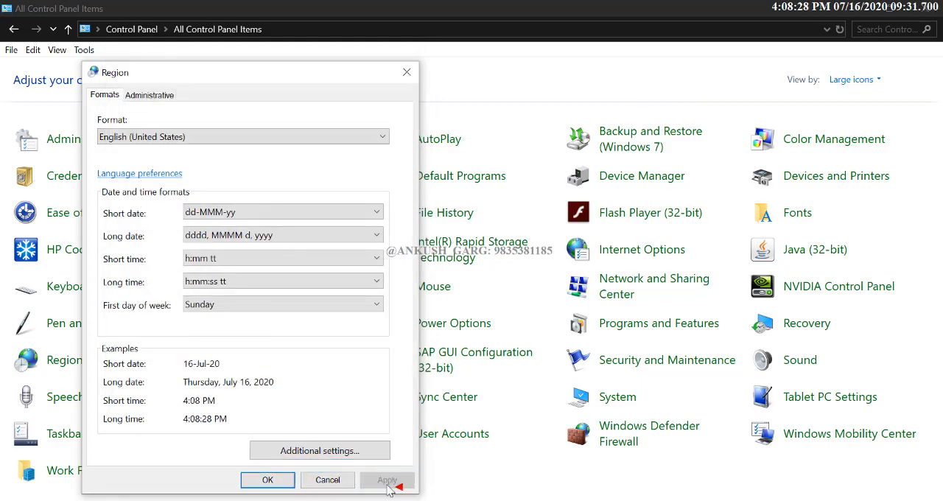
left_click(269, 481)
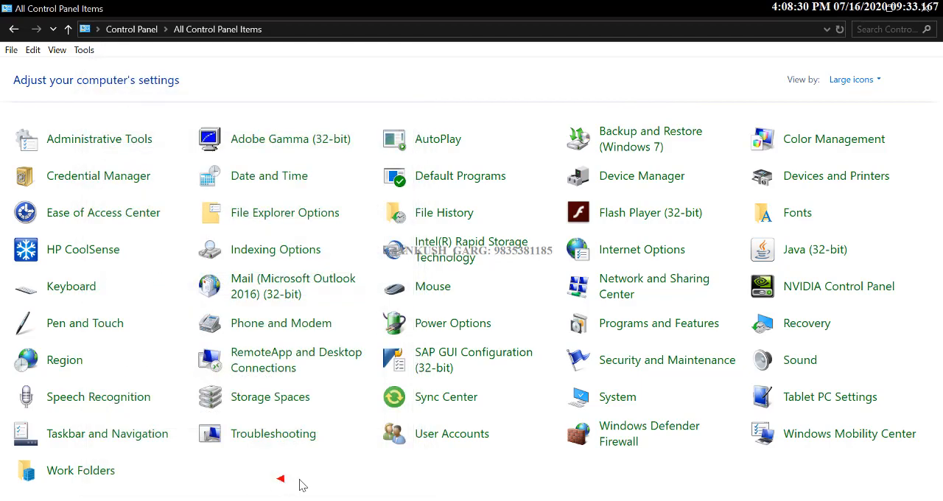
Close Control Panel, return to the Excel workbook and choose the Rs. accounting format for empty cell H15
left_click(930, 8)
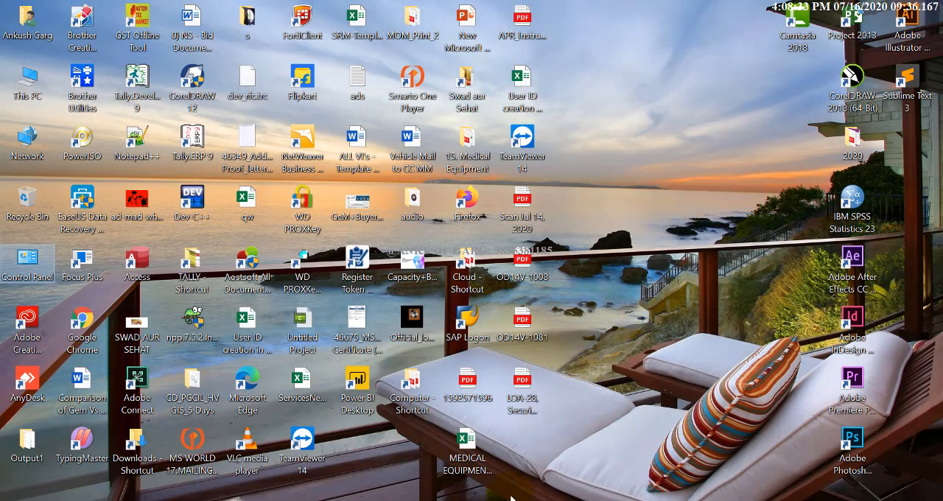
left_click(509, 500)
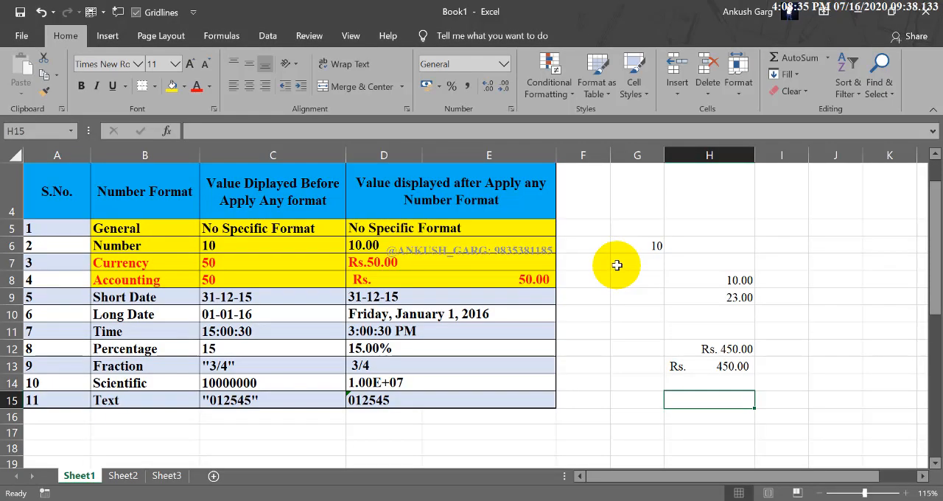
left_click(437, 87)
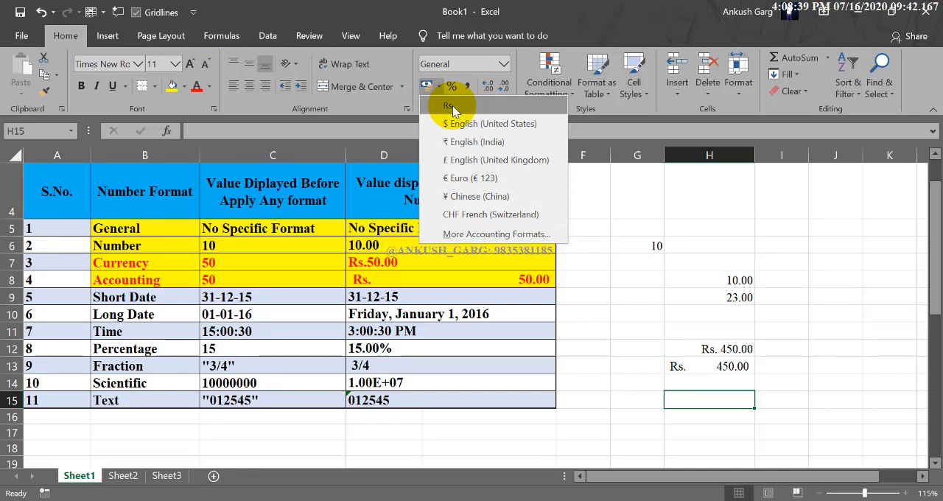
left_click(452, 105)
Select the Short Date and Long Date rows B9:E10 for reference and widen column G to about three times its width
left_click_drag(170, 298, 396, 317)
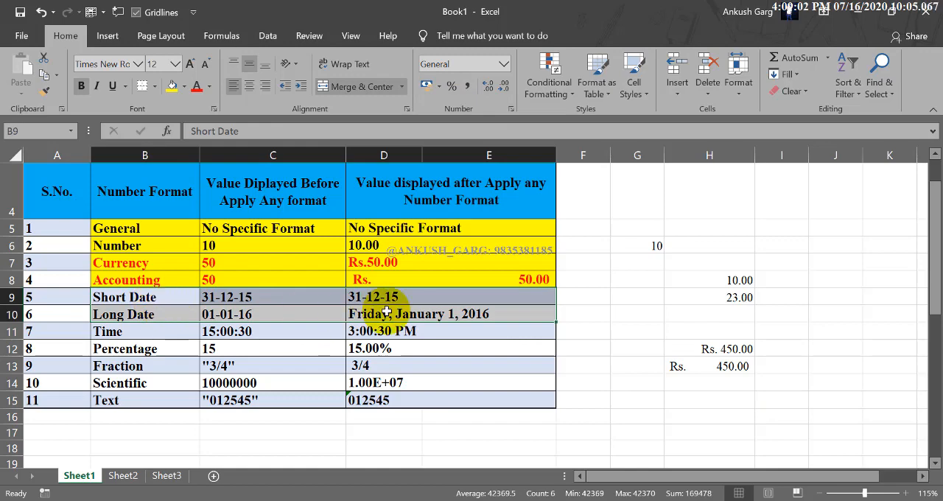
scroll(421, 311, "down", 1)
left_click(619, 376)
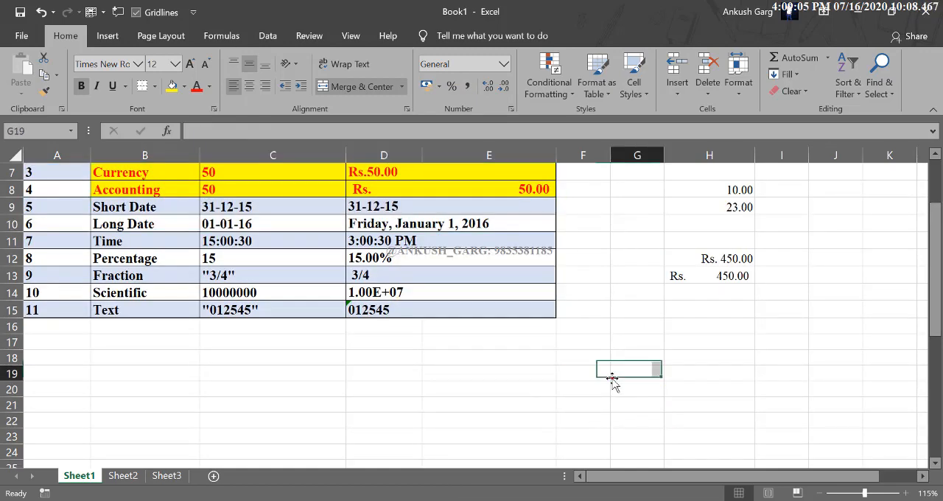
left_click_drag(659, 158, 786, 156)
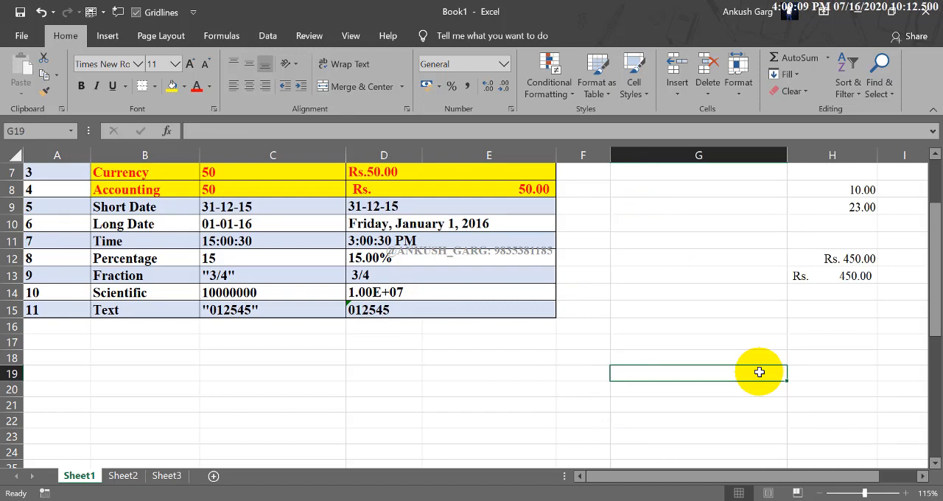
left_click(680, 357)
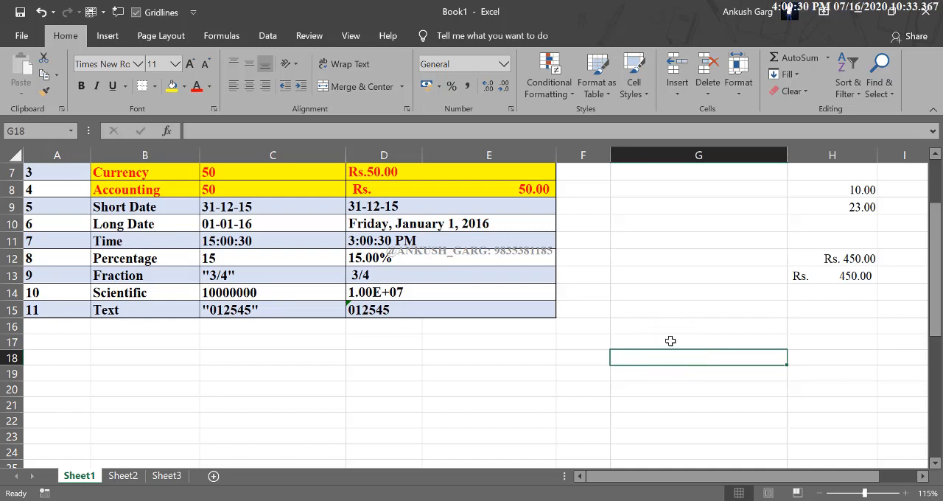
left_click(671, 341)
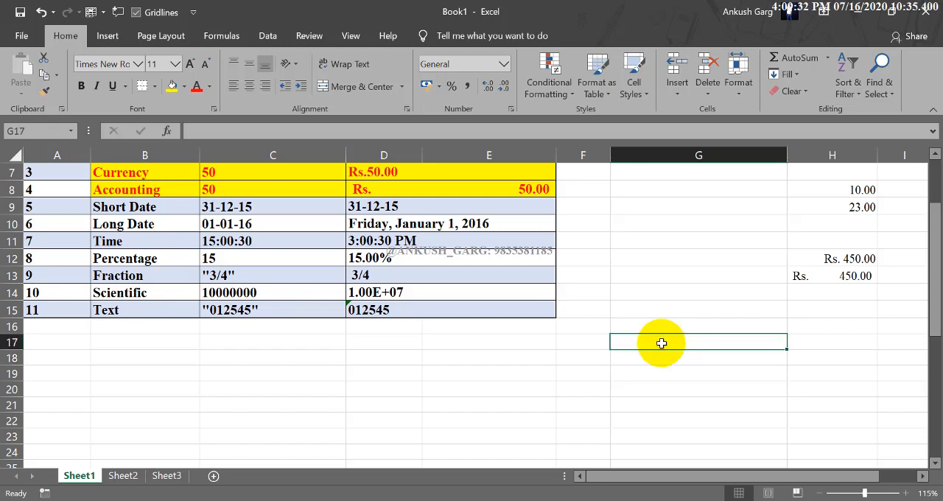
Enter the current date, 16-07-2020, in cells E18 and E19 below the table
left_click(457, 360)
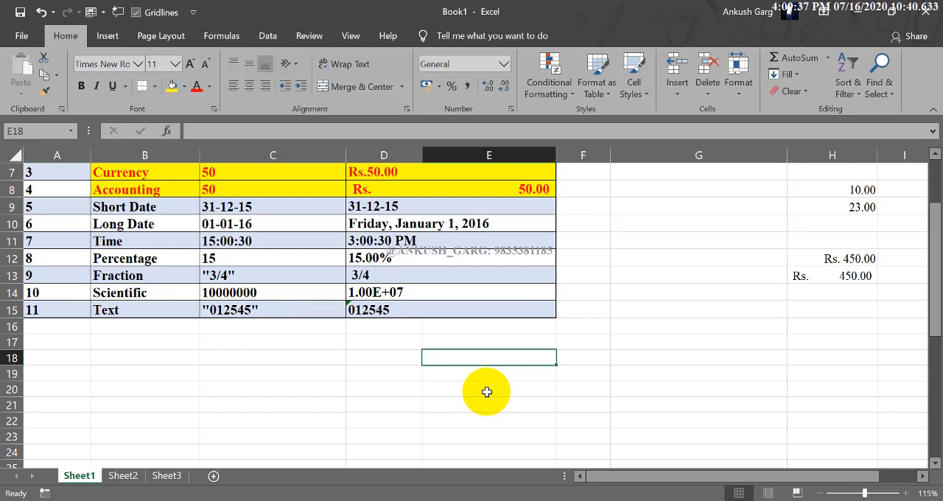
key("ctrl+semicolon")
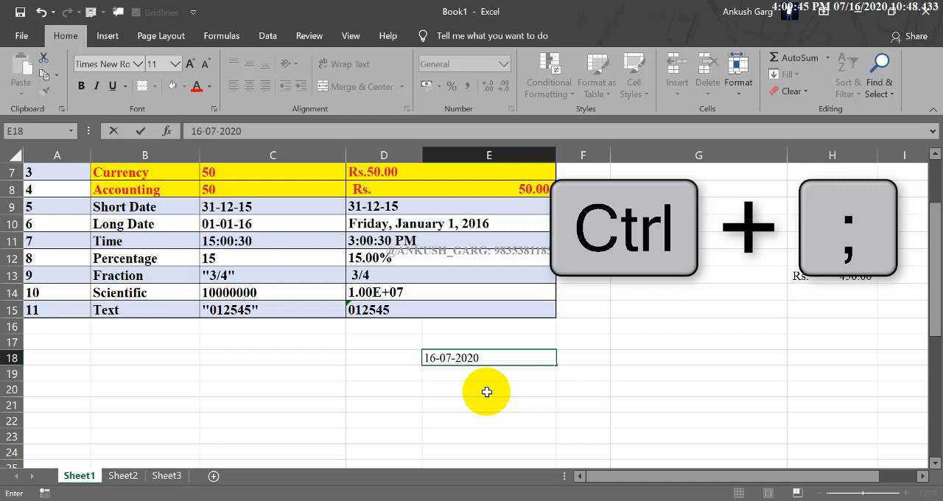
key("Return")
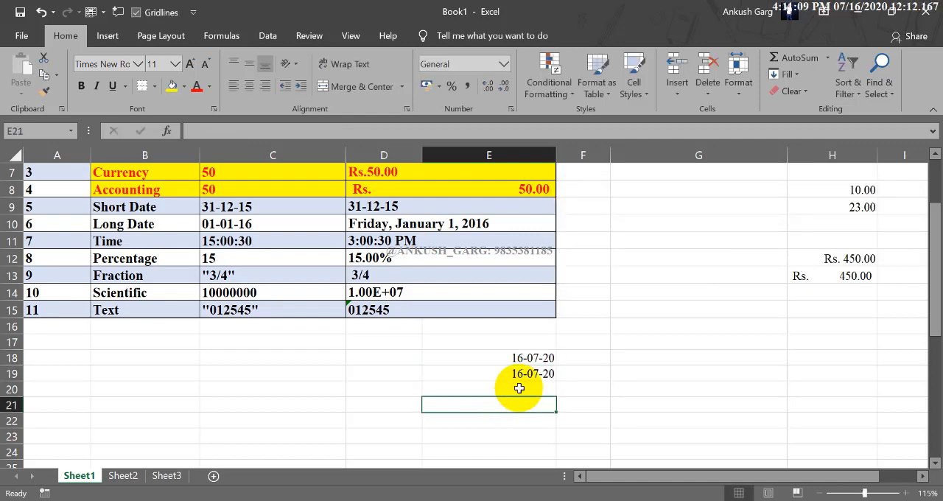
Format the date in E19 as Long Date and compare it with the short date in E18
left_click(519, 375)
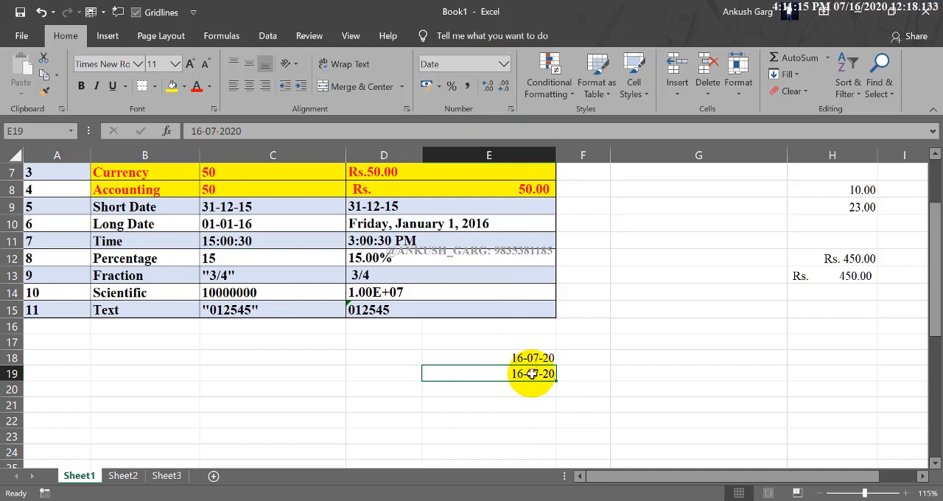
left_click(504, 69)
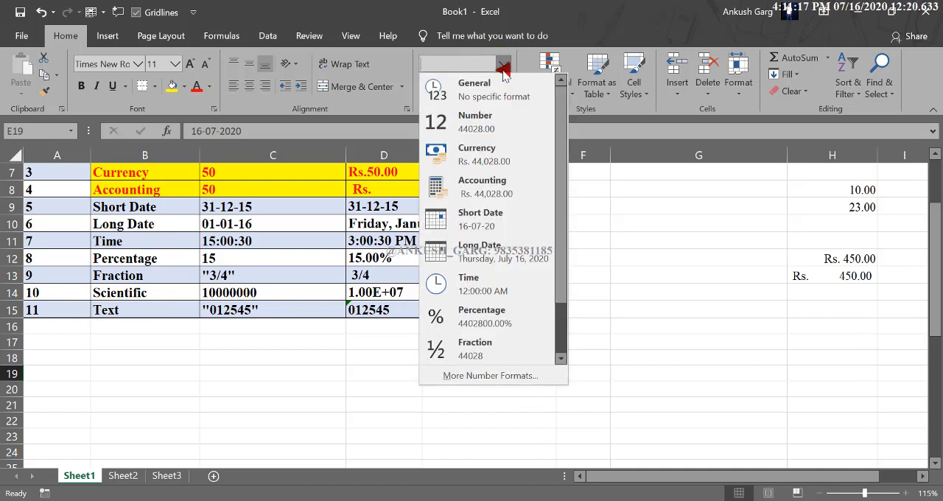
left_click(514, 253)
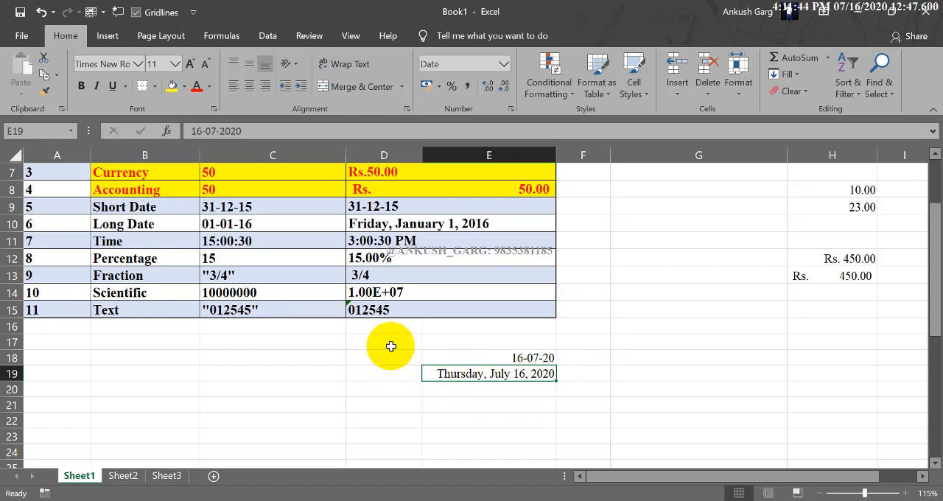
left_click(536, 359)
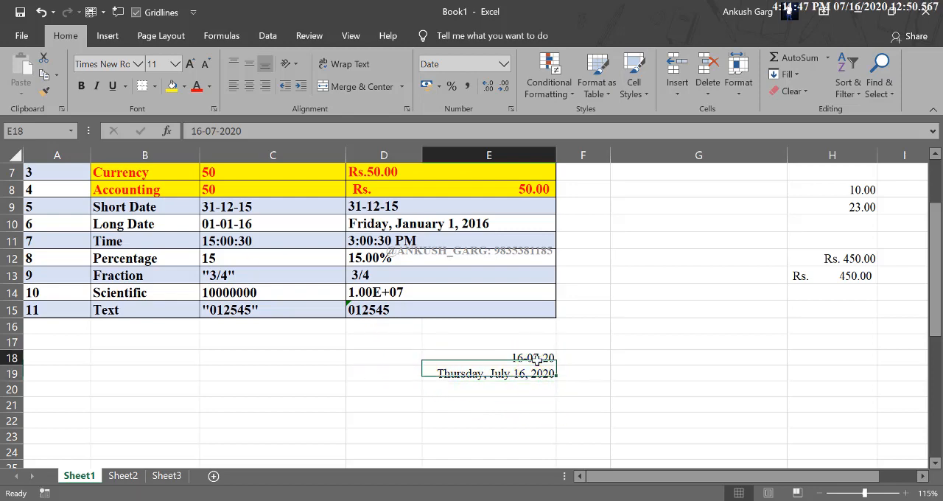
Fill the Time row B11:E11 with yellow and compare its sample value in C11 with the formatted time in D11
left_click(382, 242)
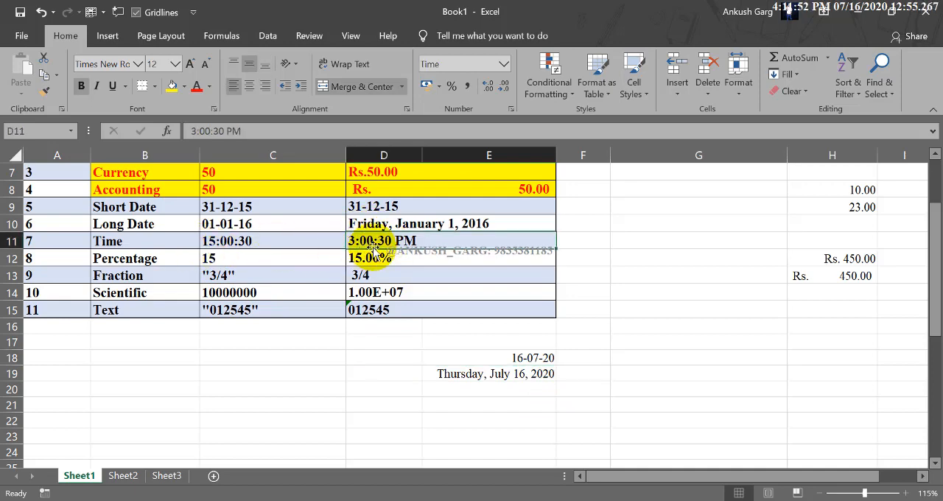
left_click_drag(180, 241, 391, 241)
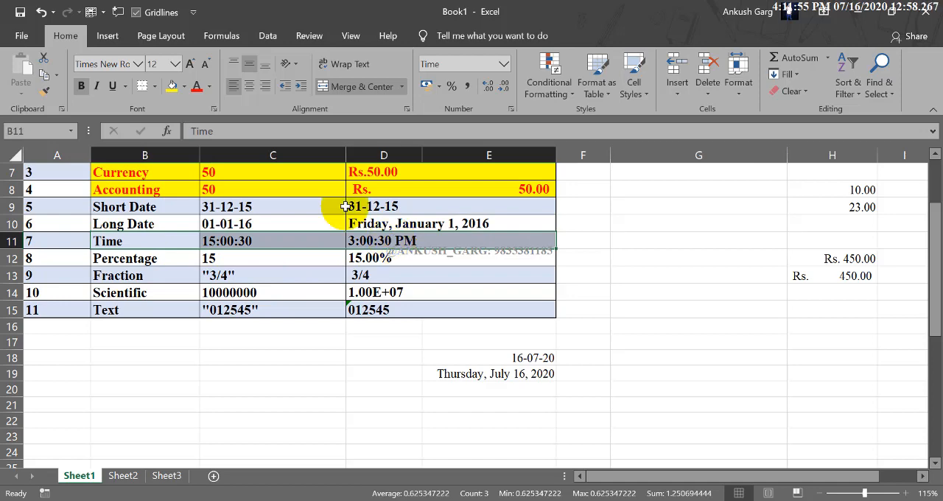
left_click(171, 87)
left_click(221, 240)
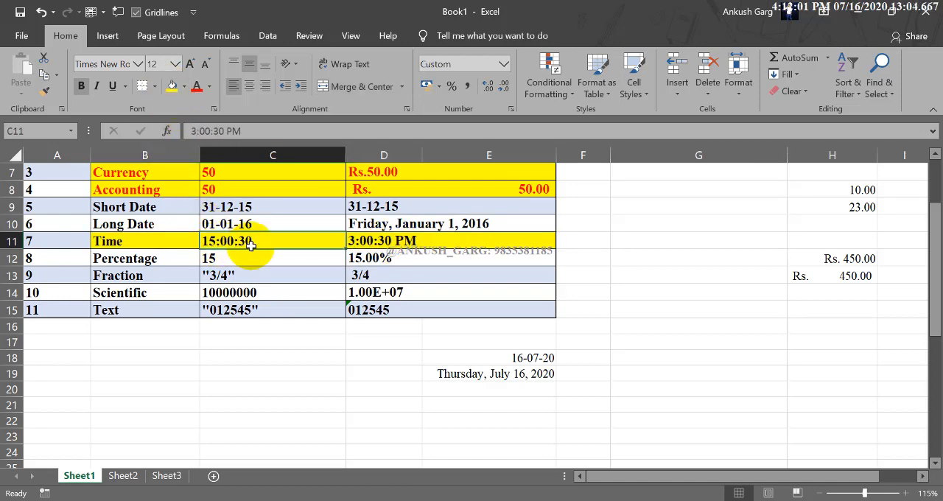
left_click(355, 242)
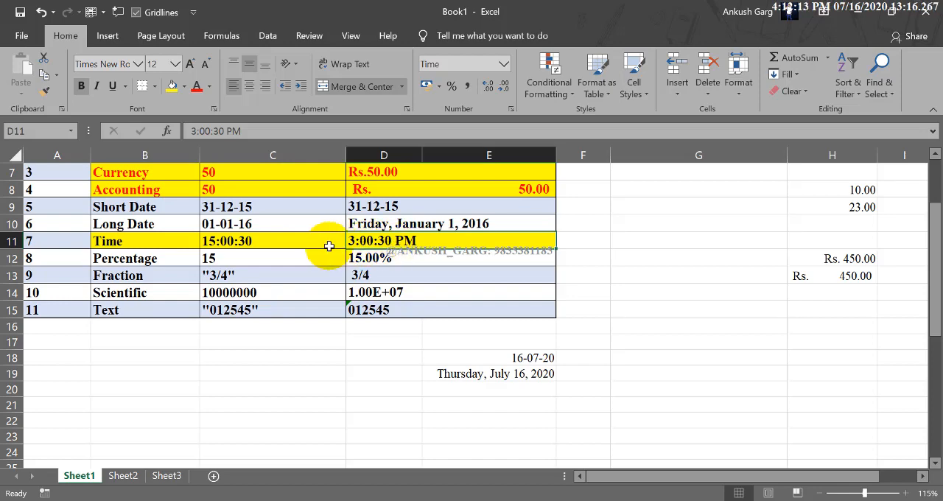
left_click(288, 240)
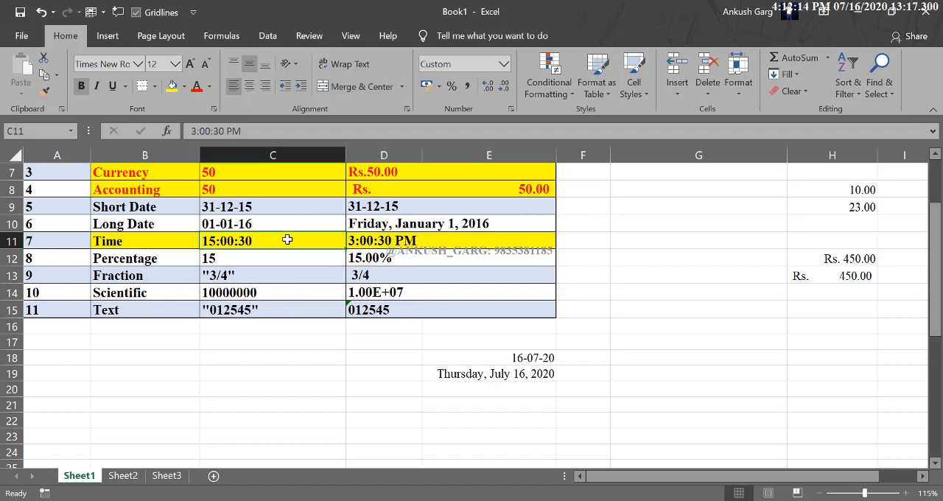
left_click(372, 241)
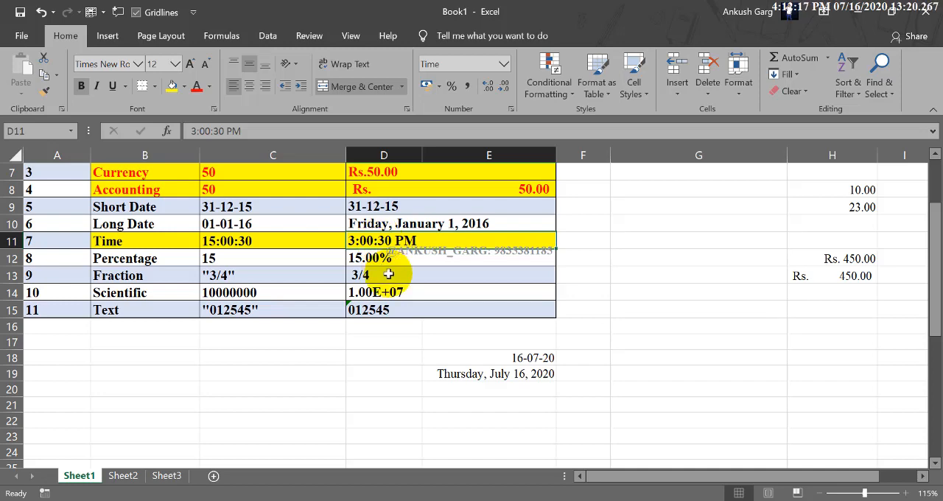
Enter the time 5:45:50 in cell C20 and apply the Time number format to it
left_click(298, 392)
type("5")
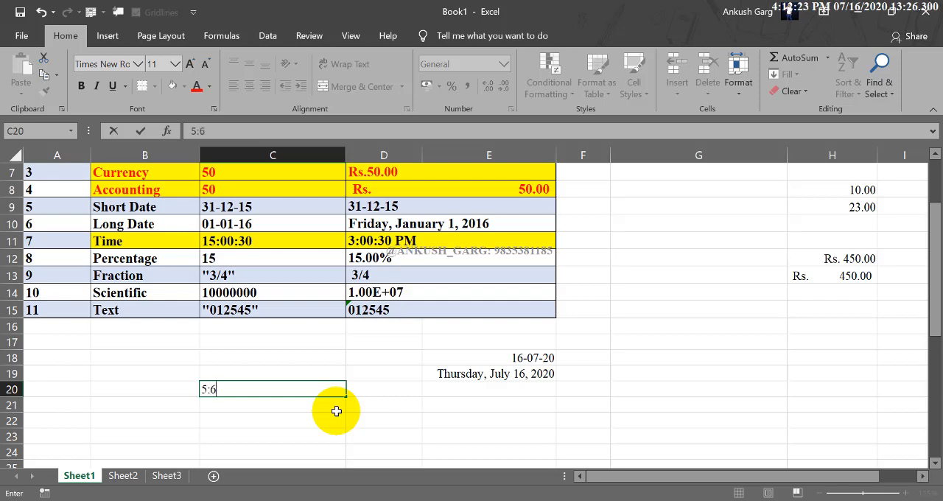
type(":45:50")
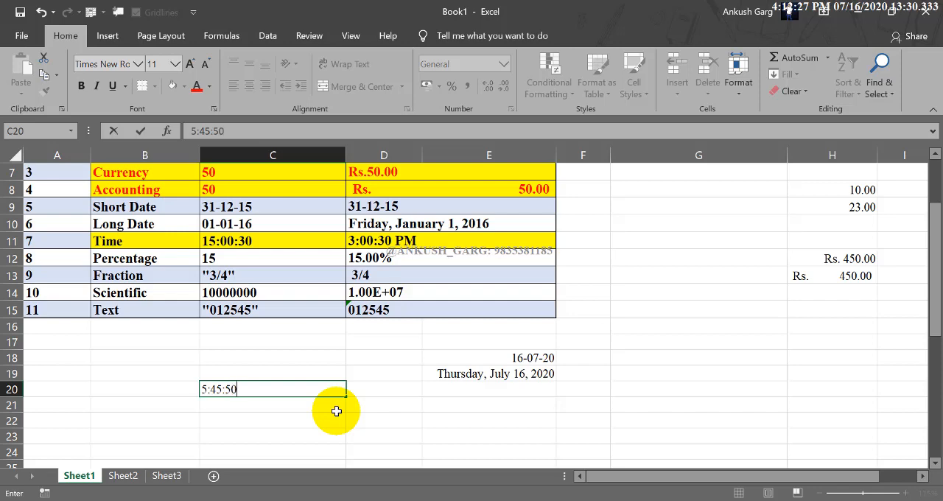
key("Return")
left_click(328, 391)
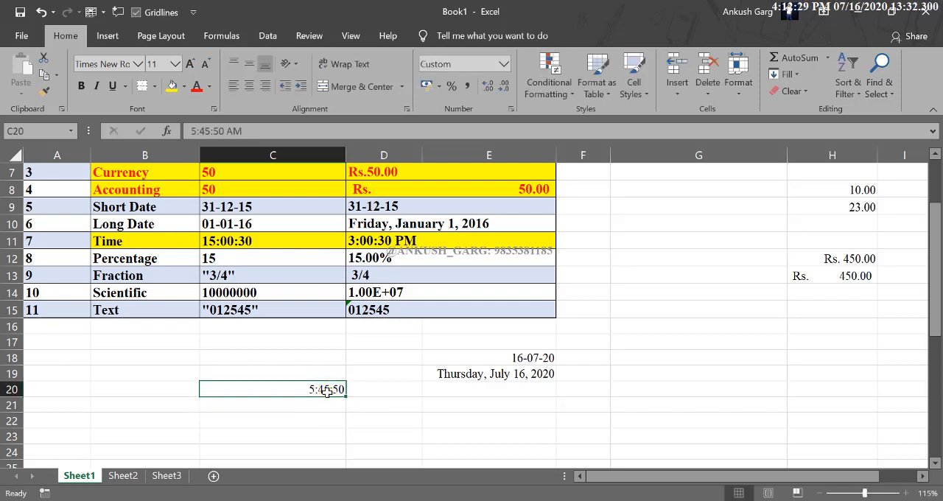
left_click(503, 64)
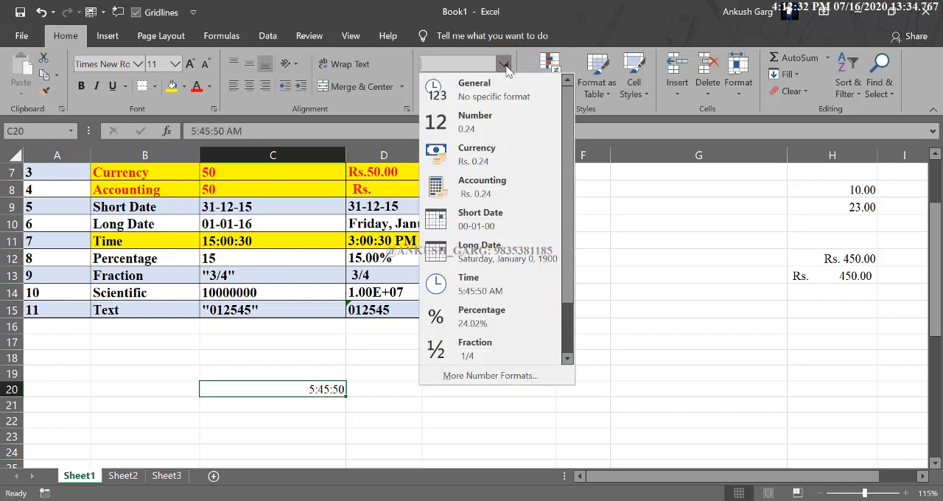
left_click(516, 287)
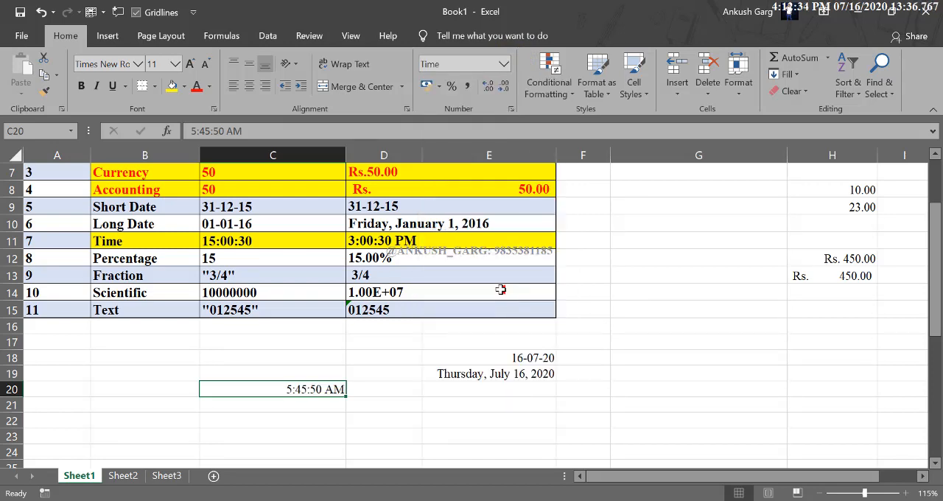
Enter the 24-hour time 17:45:50 in cell C21 and apply the Time number format to it
left_click(319, 407)
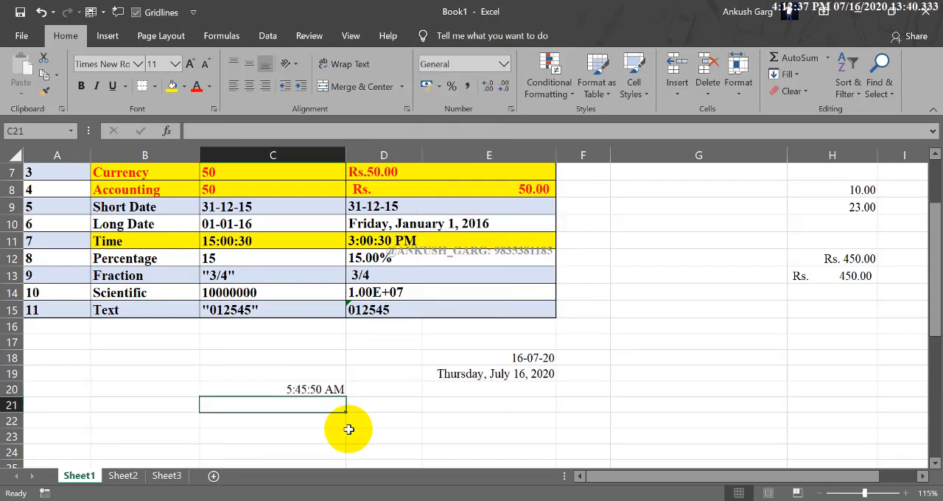
type("17")
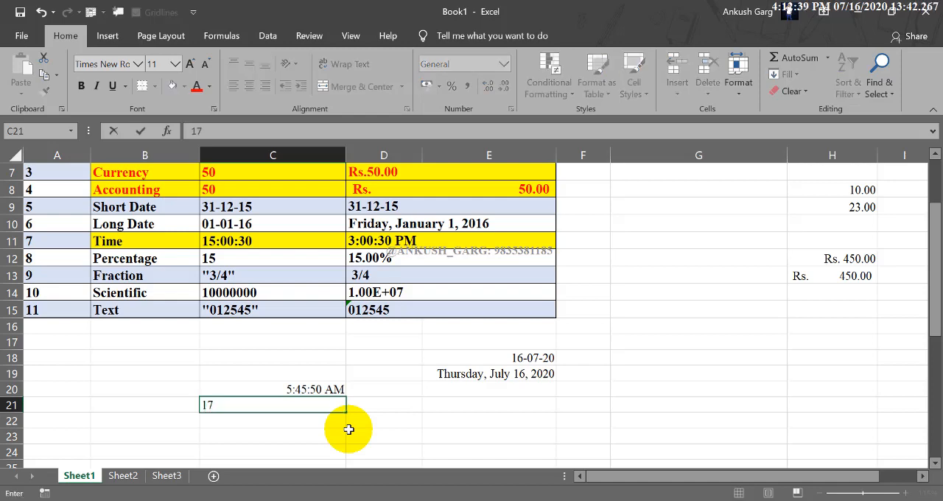
type(":45:50")
key("Return")
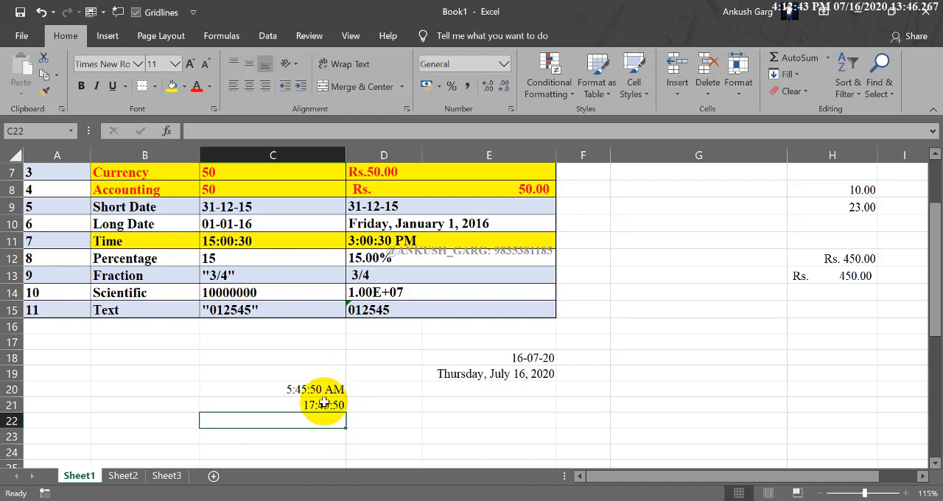
left_click(324, 404)
left_click(504, 66)
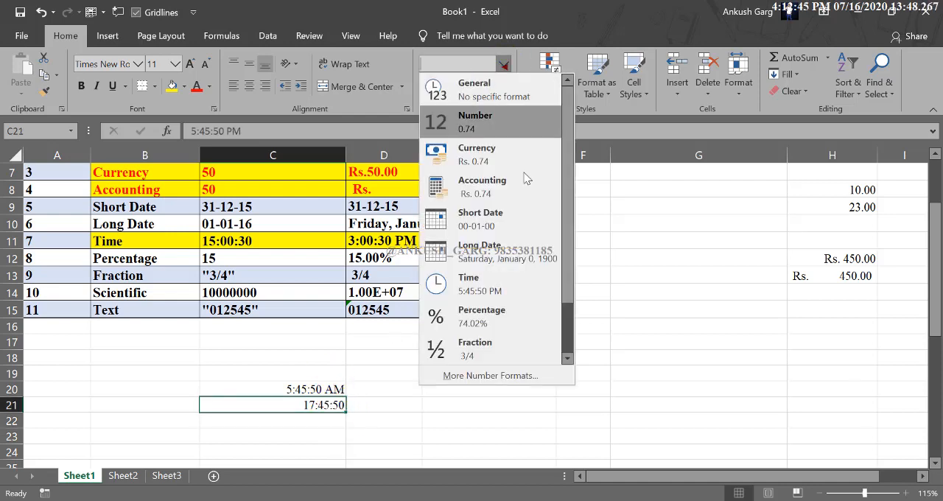
left_click(503, 279)
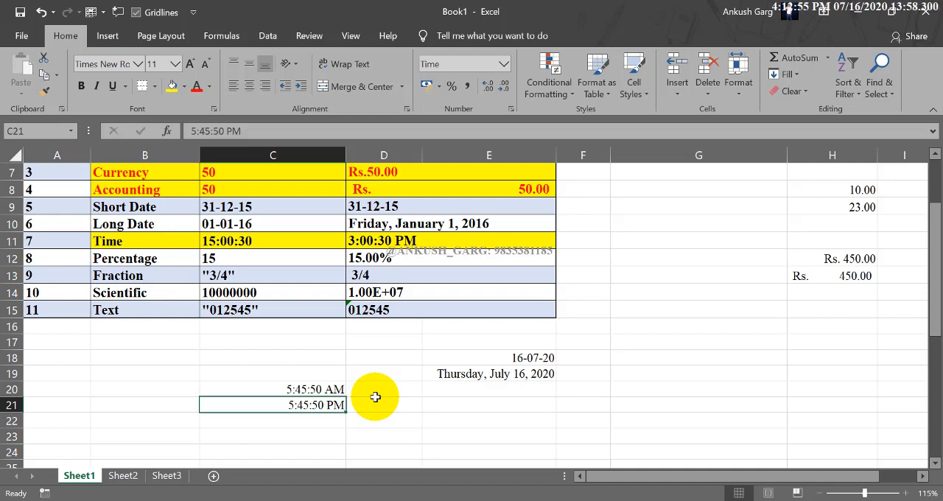
Select the Percentage row B12:E12 for reference and enter 15% in cell C24 below the time samples
left_click_drag(182, 259, 471, 259)
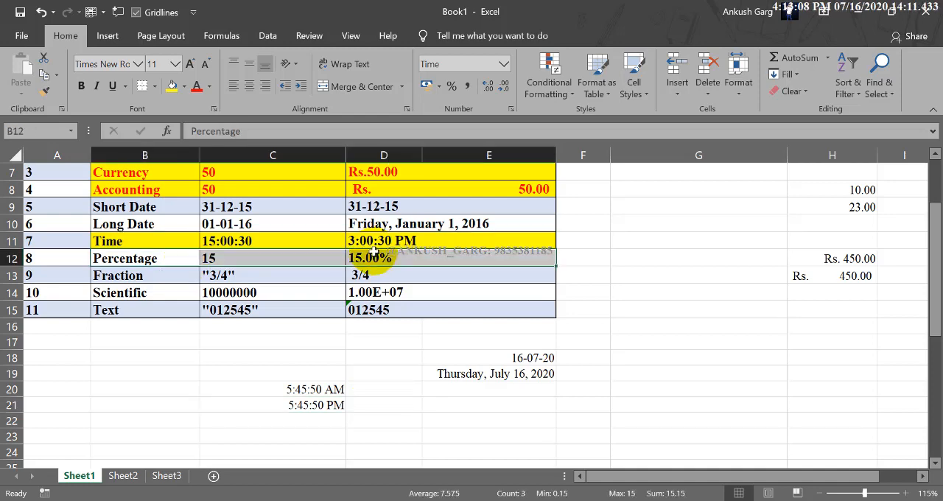
scroll(367, 273, "down", 1)
scroll(346, 288, "down", 3)
left_click(324, 297)
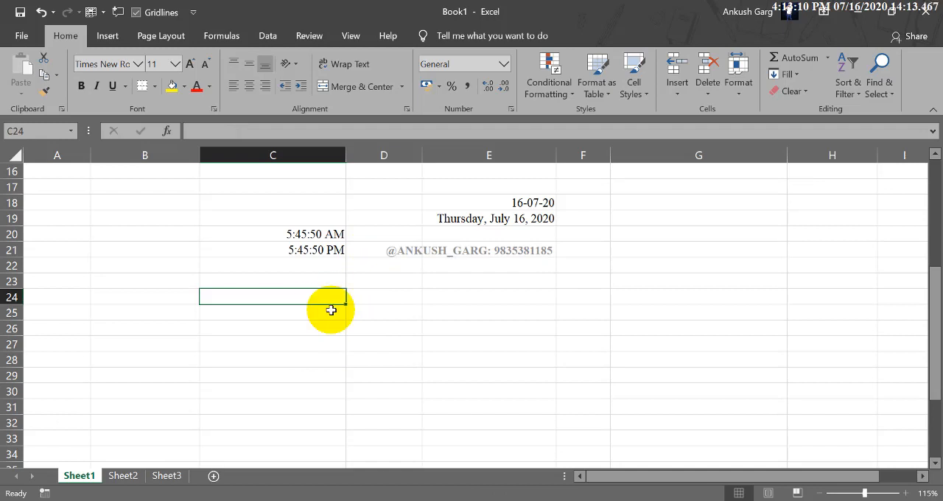
type("15")
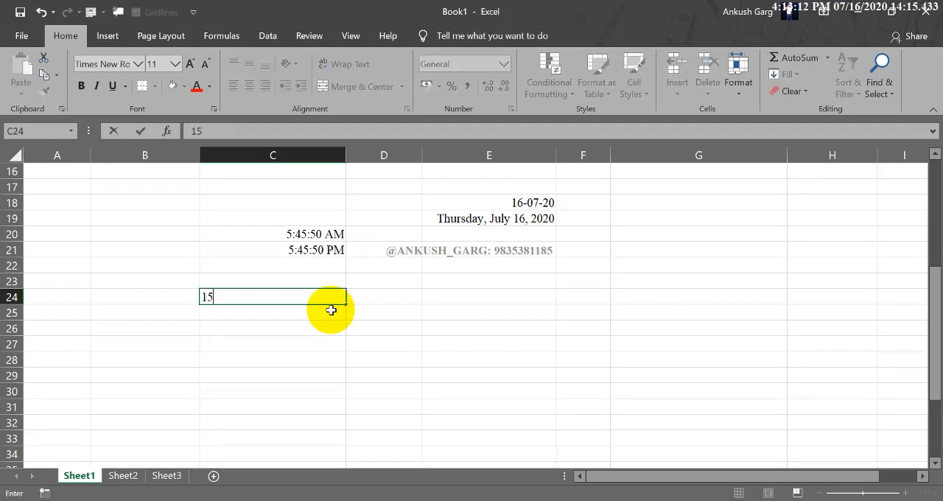
type("%")
left_click(331, 310)
Apply the Percentage number format to the empty cells D24:D32 beside the 15% sample
left_click_drag(338, 298, 328, 455)
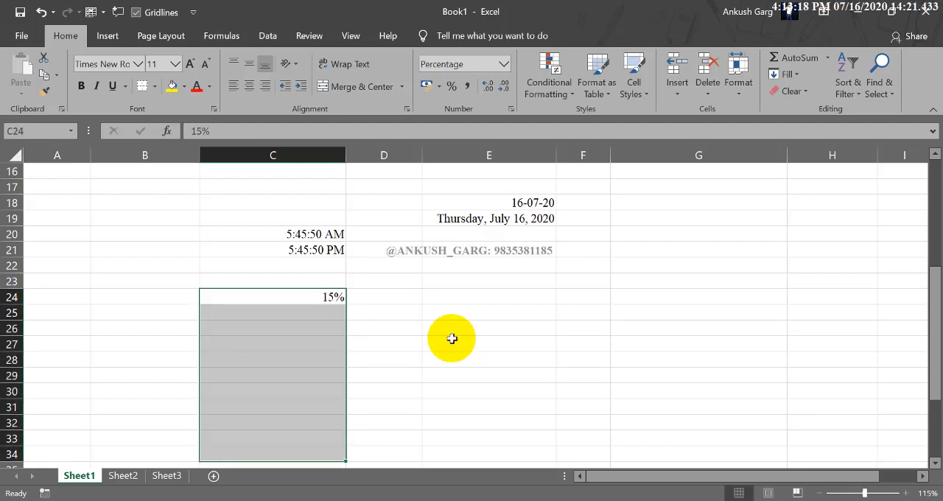
left_click(398, 297)
left_click_drag(410, 297, 402, 428)
left_click(504, 64)
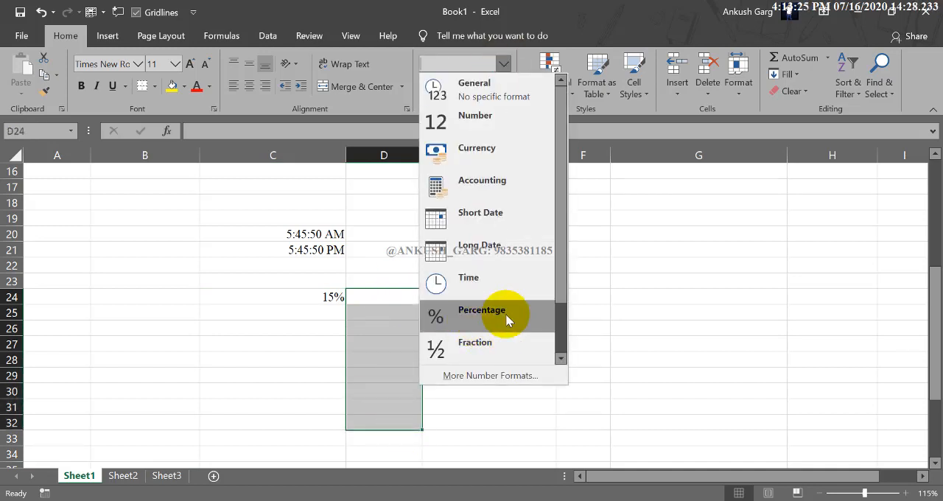
left_click(461, 313)
Enter 2, 7, 9, 45, 23, 10, 12 and 14 down the percentage-formatted cells D24:D31
left_click(417, 301)
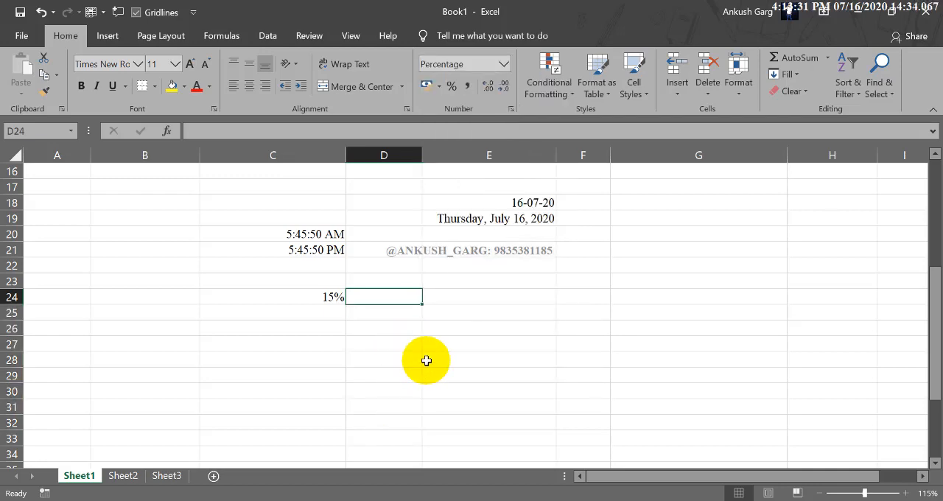
type("2")
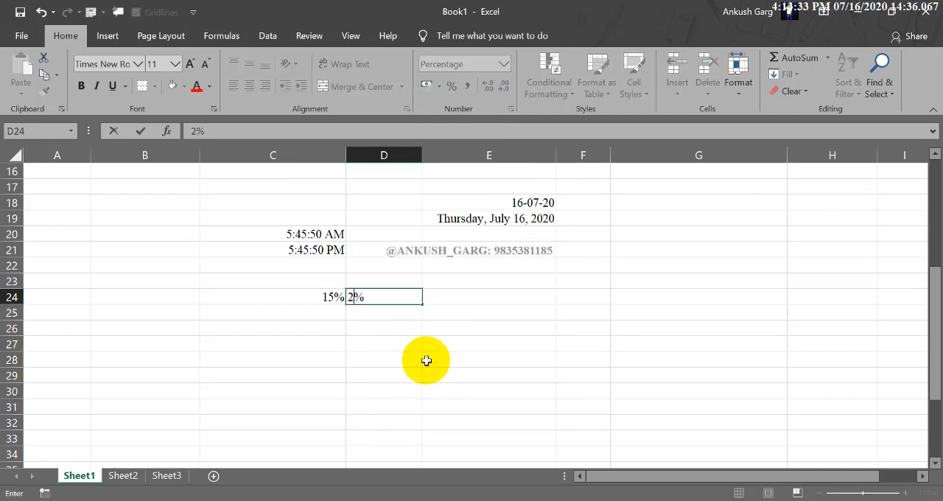
key("Return")
type("7")
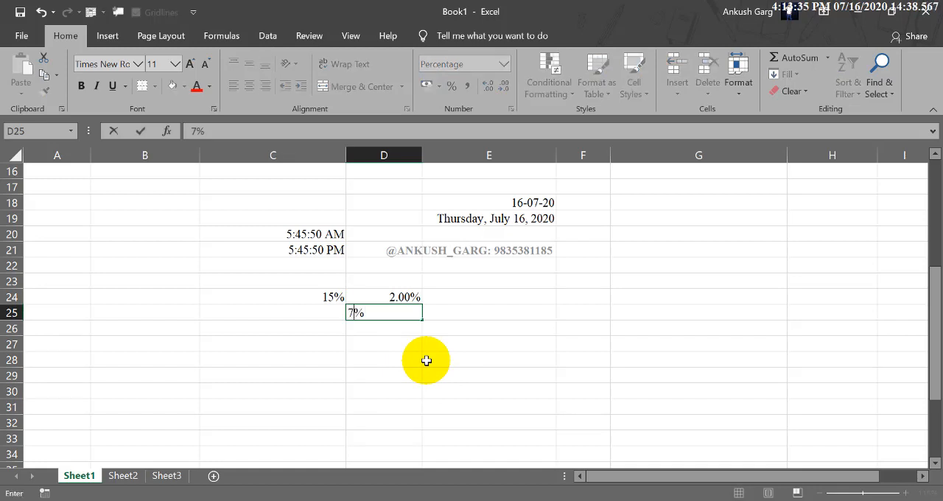
key("Return")
type("9")
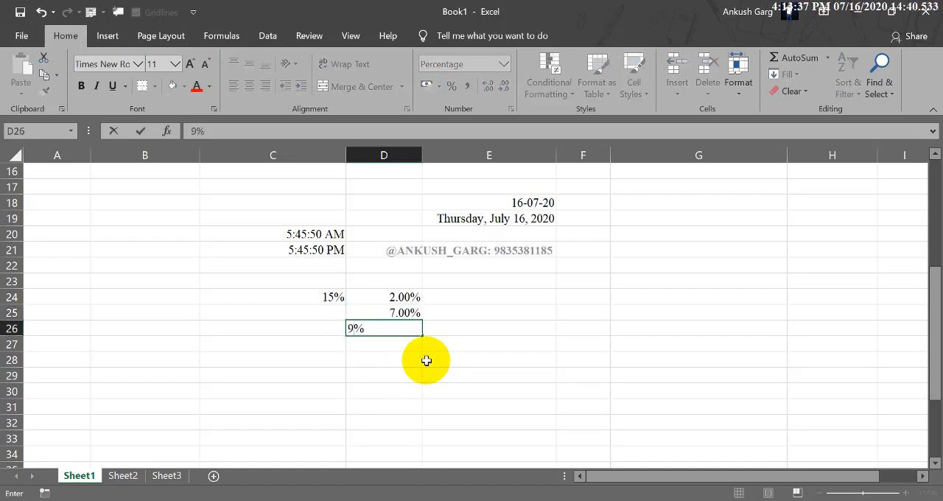
key("ctrl+Return")
key("Return")
type("45")
key("Return")
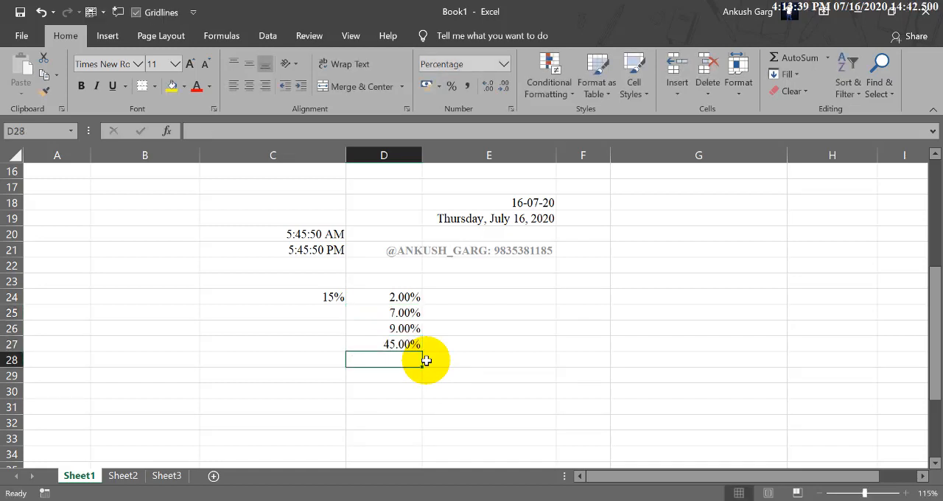
type("23")
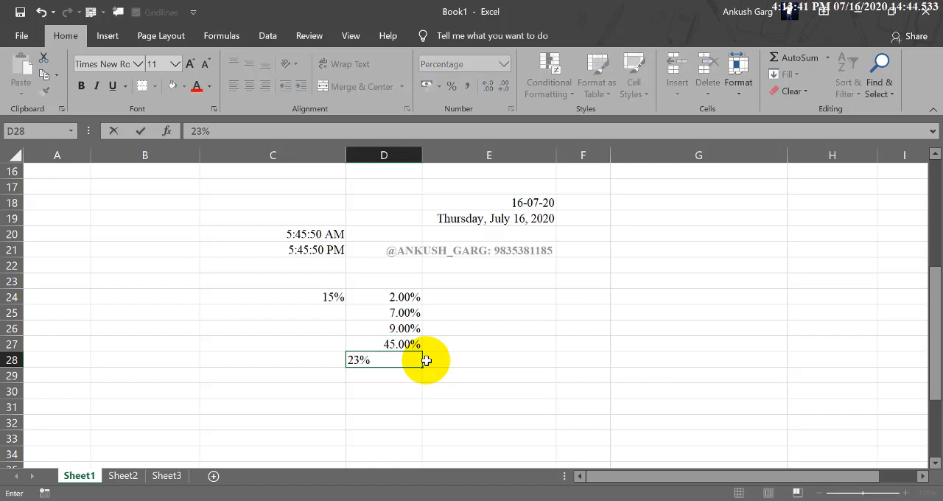
key("Return")
type("10")
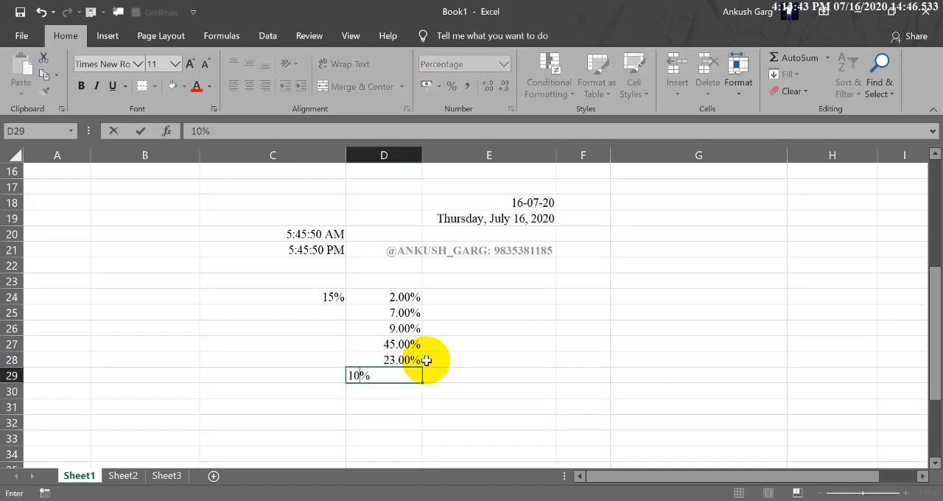
key("Return")
type("12")
key("Return")
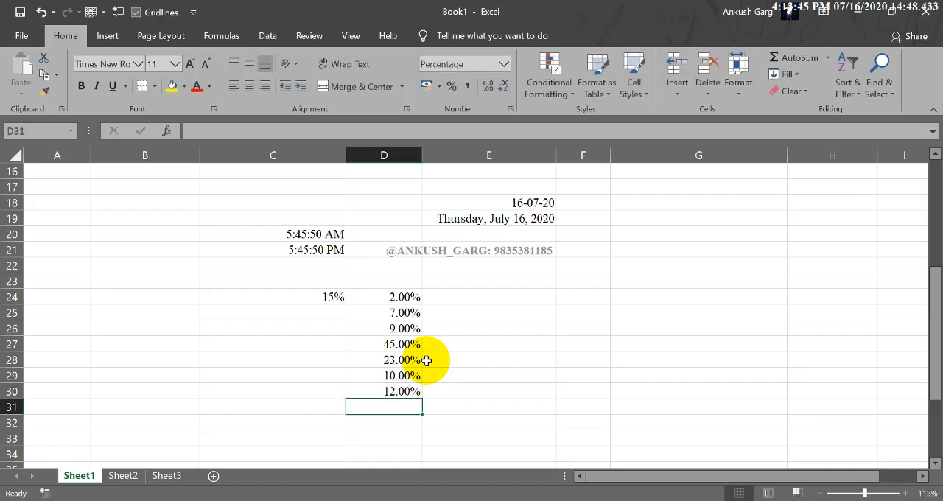
type("14")
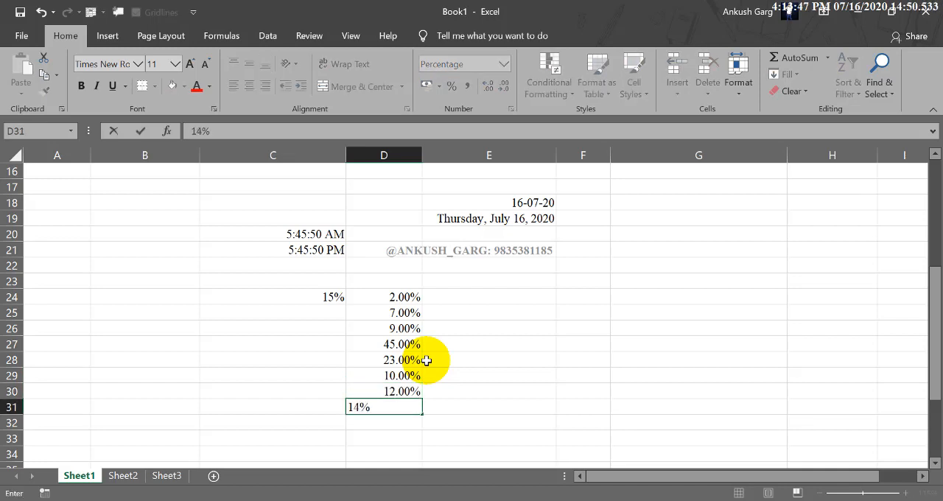
key("Return")
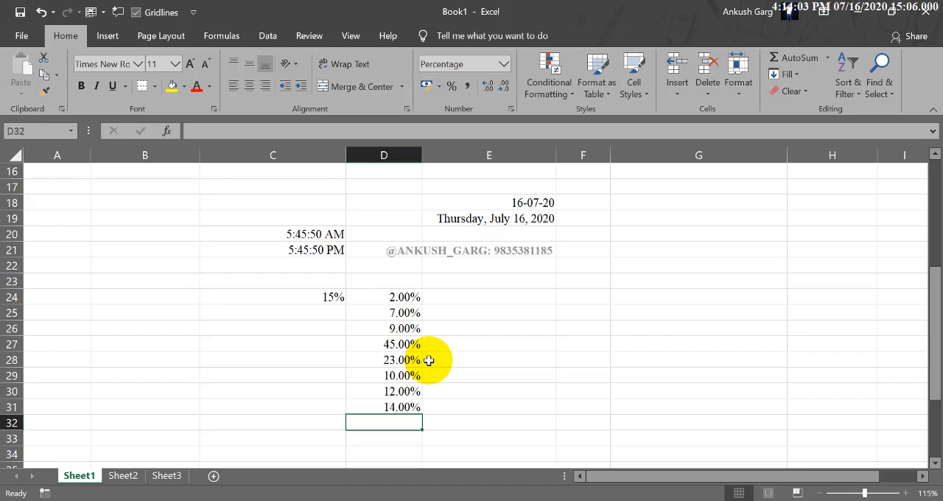
Enter 15, 1587, 75 and 45 down the General-format cells C27:C30
left_click(333, 342)
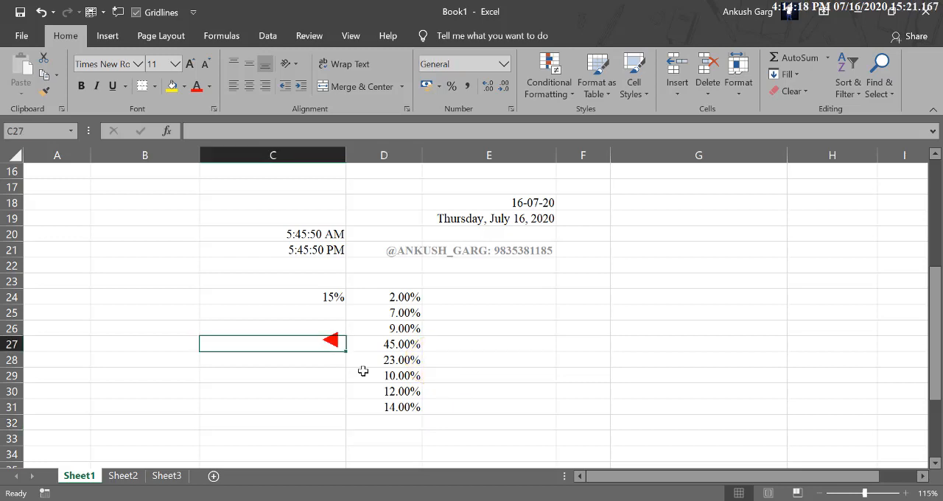
type("15")
key("Return")
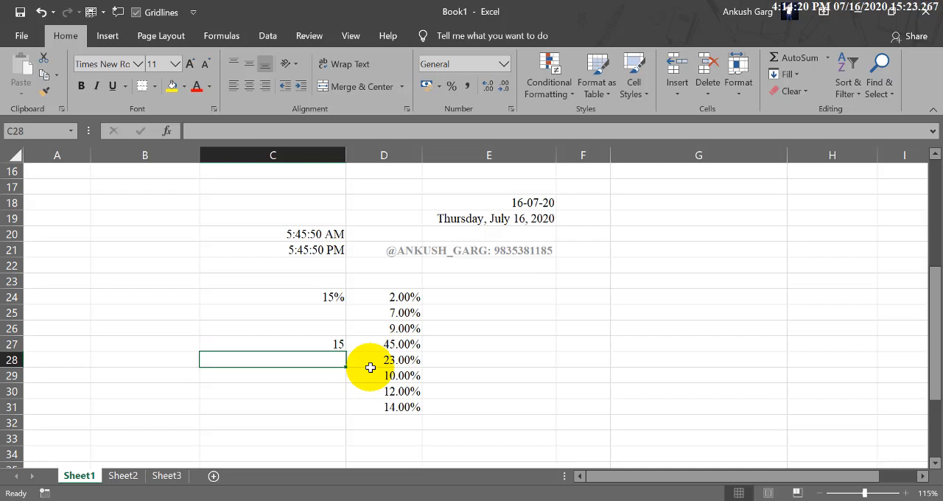
type("15")
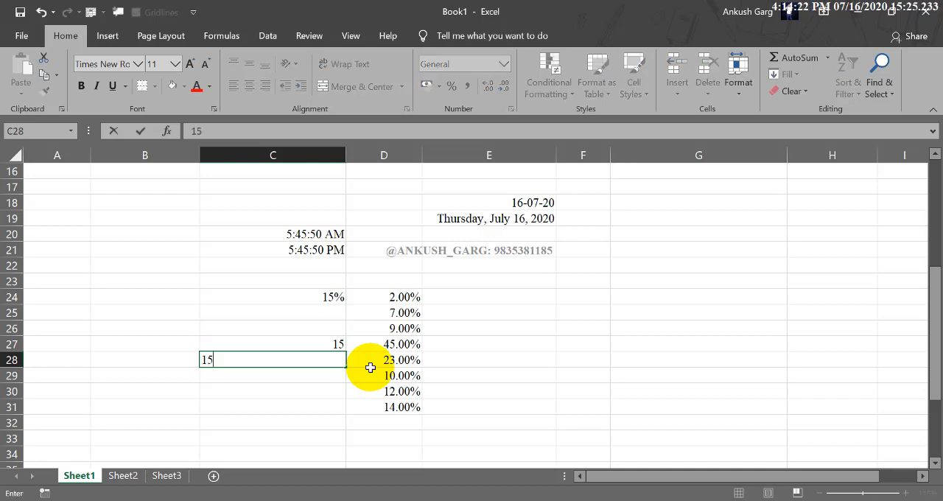
type("87")
key("Return")
type("75")
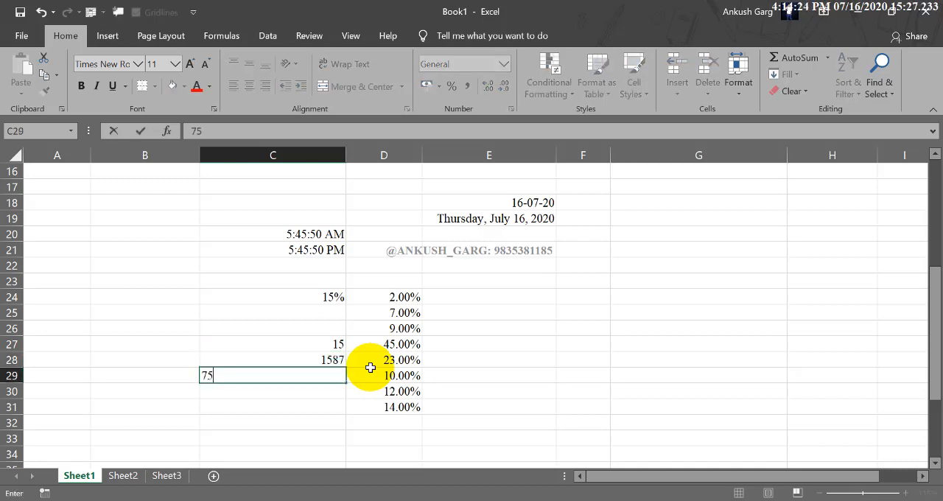
key("Return")
type("45")
key("Return")
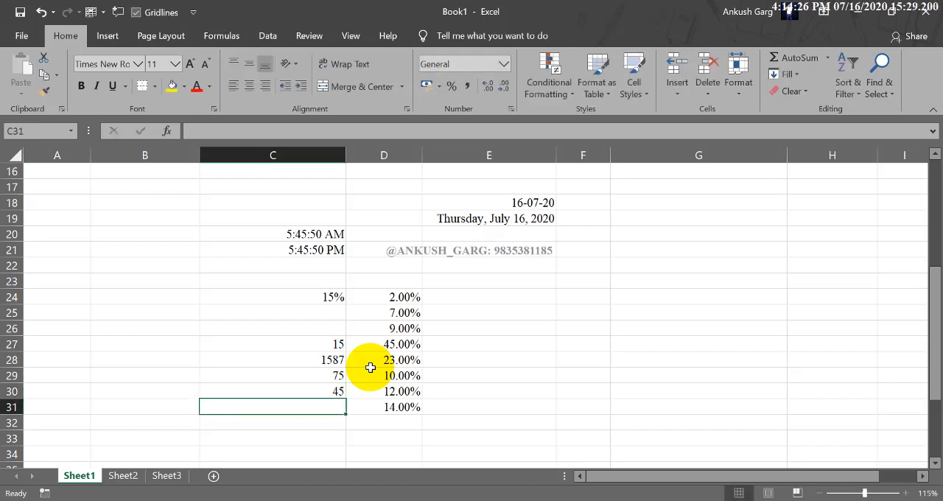
Apply the Percentage number format to the existing numbers in C27:C30 and inspect the converted cells
left_click_drag(336, 344, 337, 391)
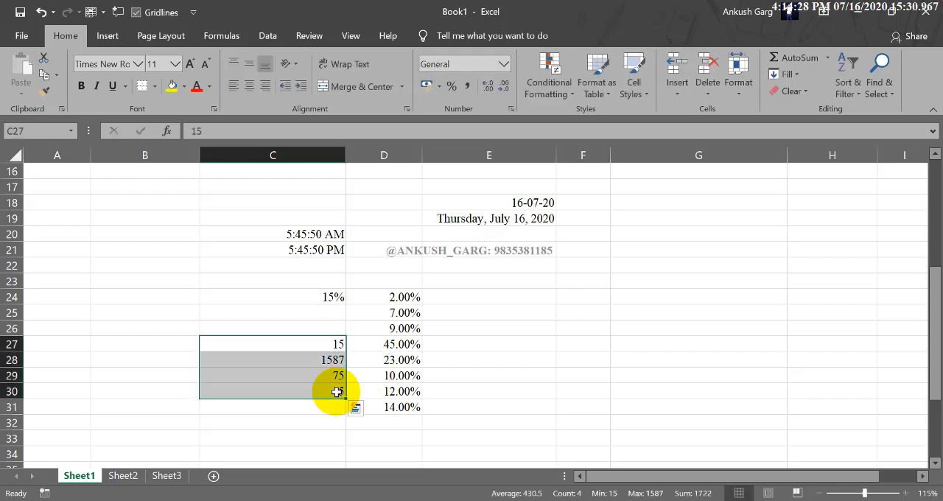
left_click(507, 64)
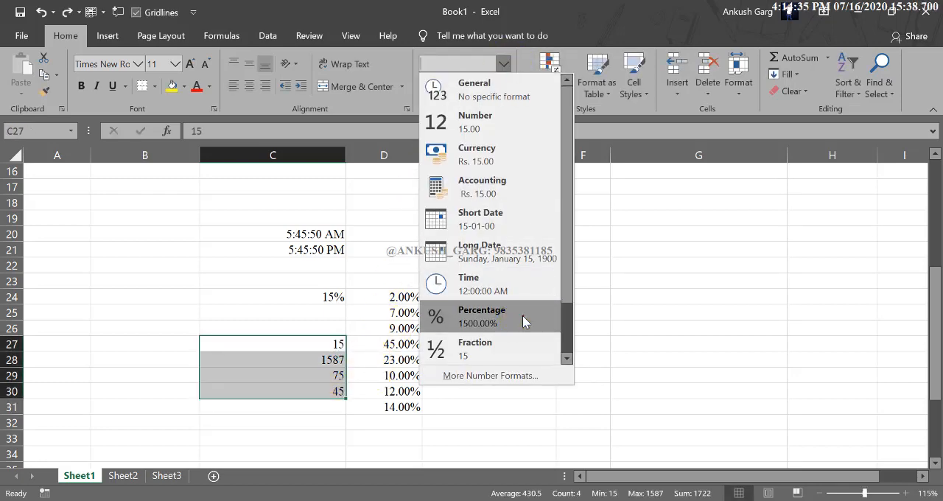
left_click(523, 316)
left_click(329, 346)
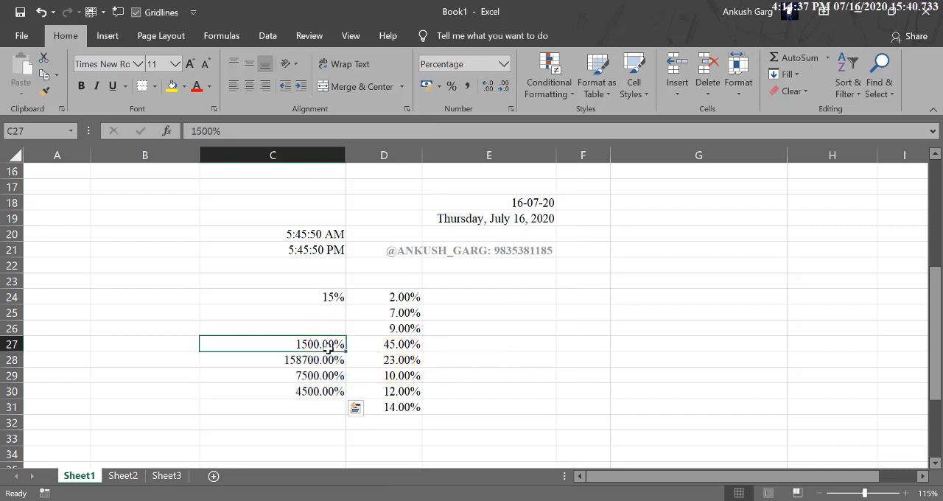
left_click_drag(329, 346, 316, 391)
left_click(332, 410)
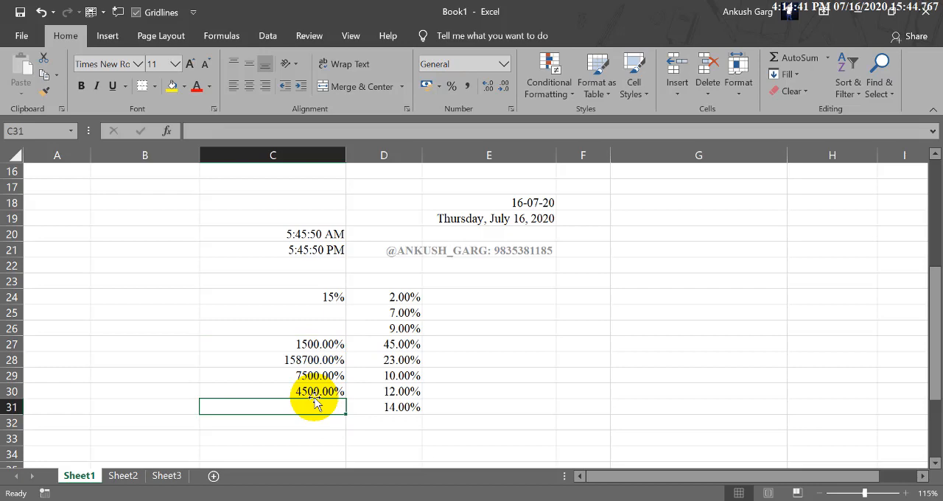
left_click(331, 348)
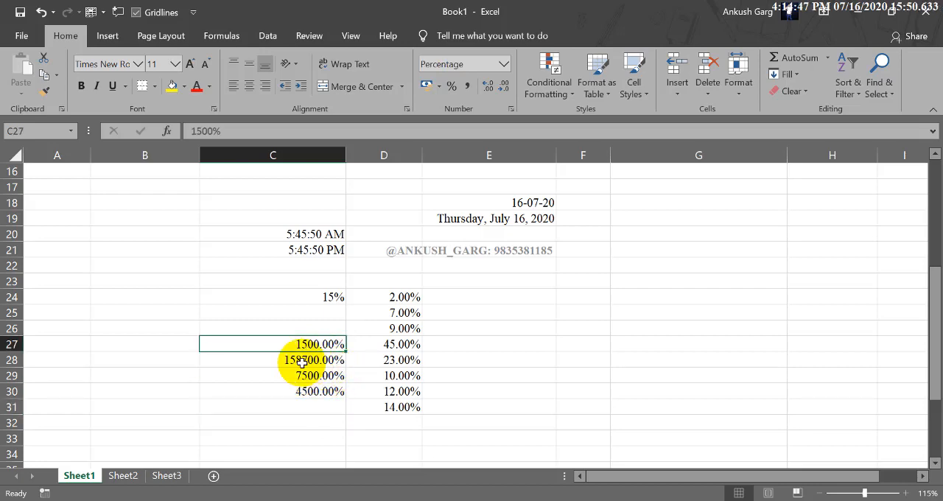
left_click(335, 363)
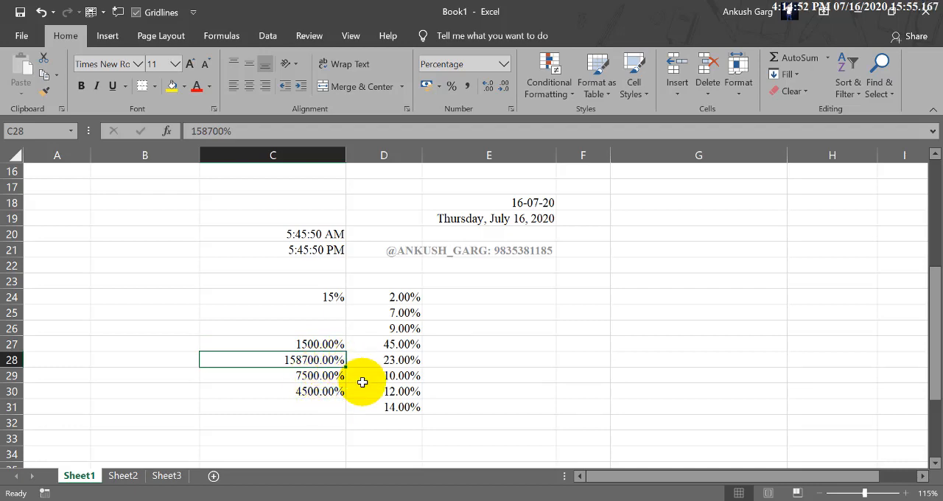
left_click(340, 376)
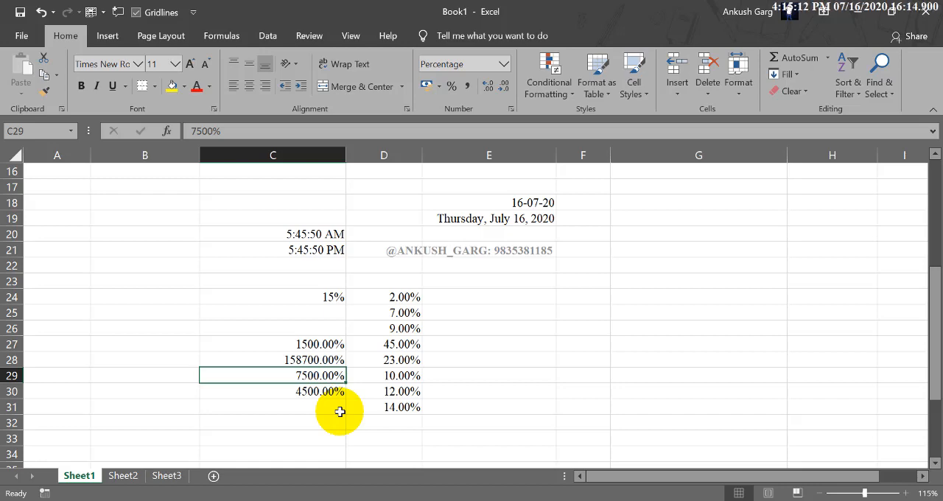
Enter 3/2 in cell E22, leaving the cell in the General format
left_click(489, 265)
left_click(504, 63)
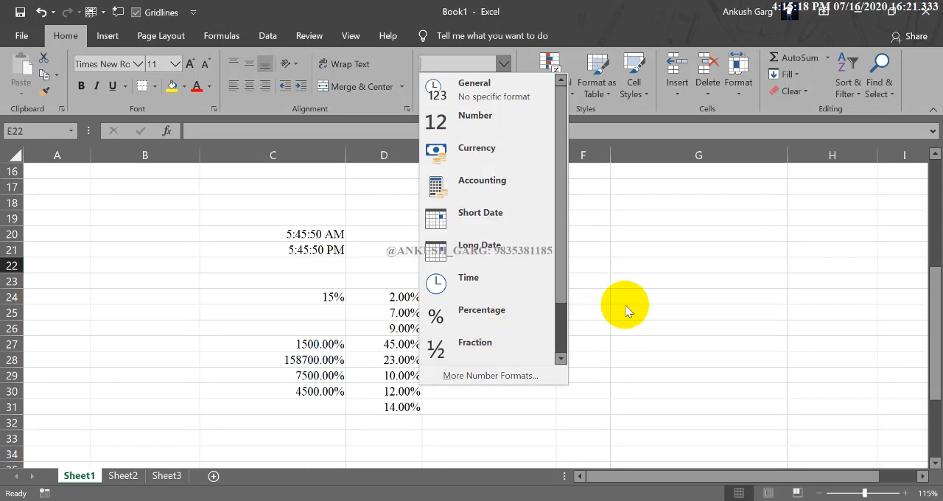
key("Escape")
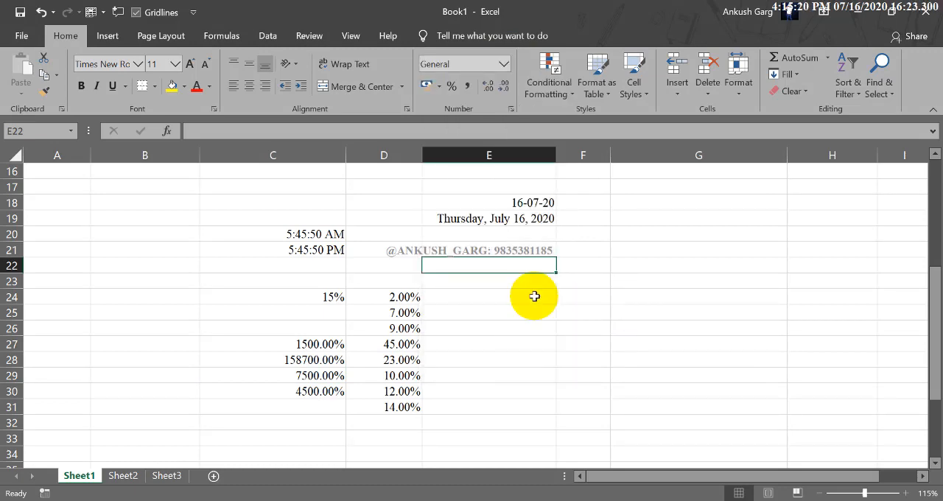
type("3/2")
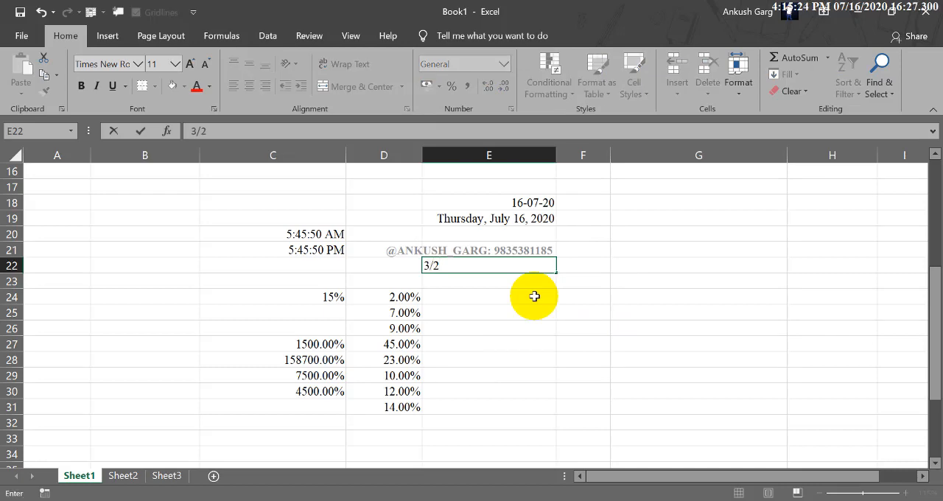
key("Return")
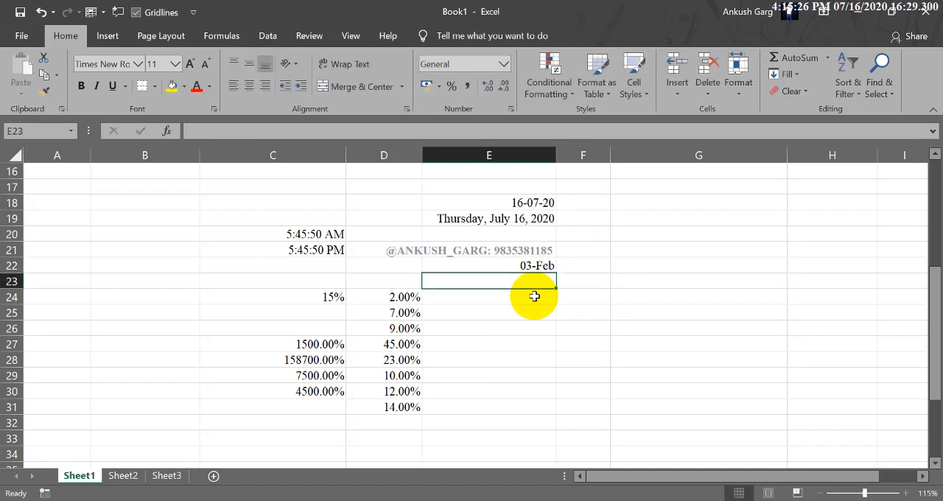
Enter 2/2/2020 in cell E23 and 3/2 in cell E25, both without a preset format
type("2")
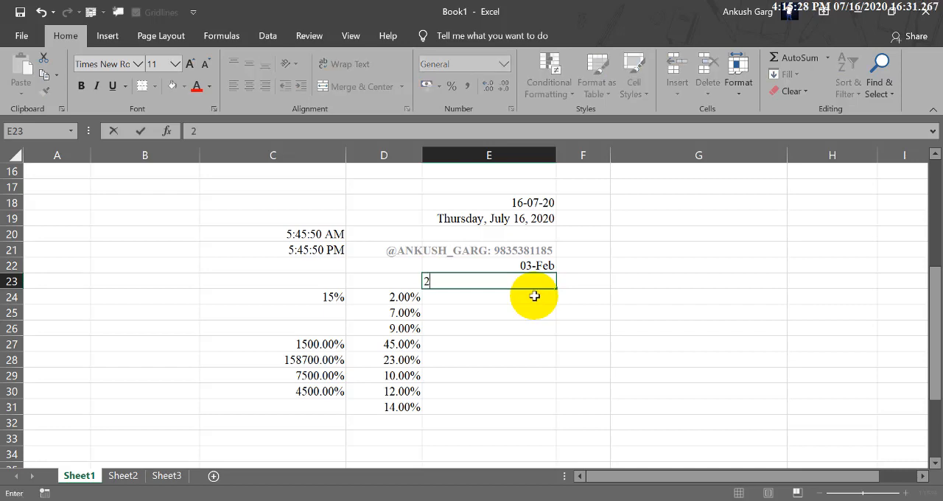
type("/2/2020")
key("Return")
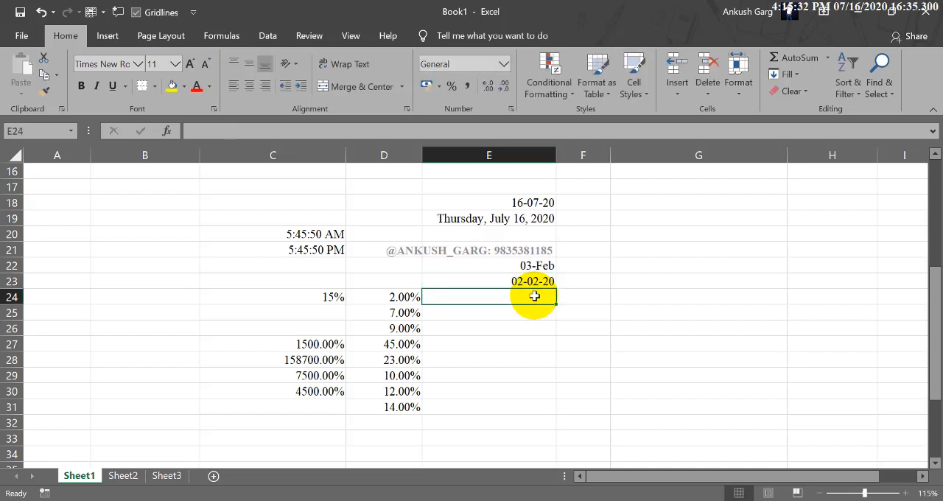
key("Return")
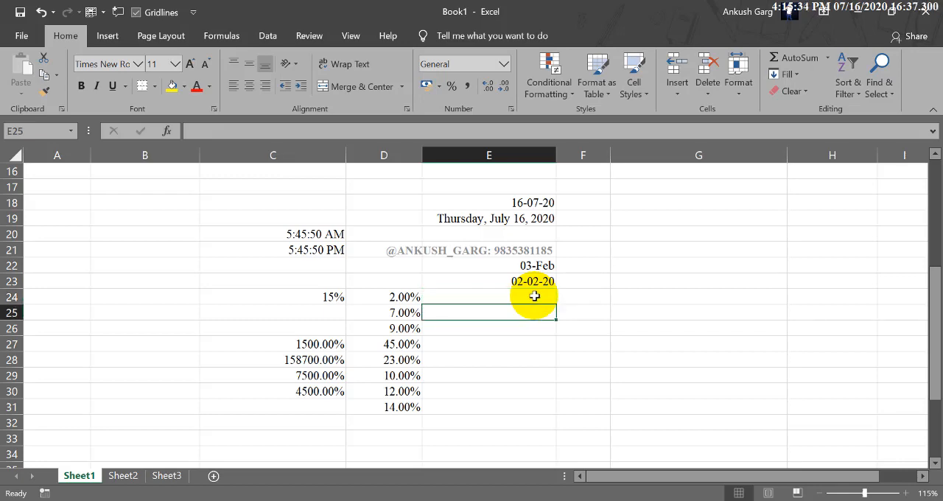
type("3/2")
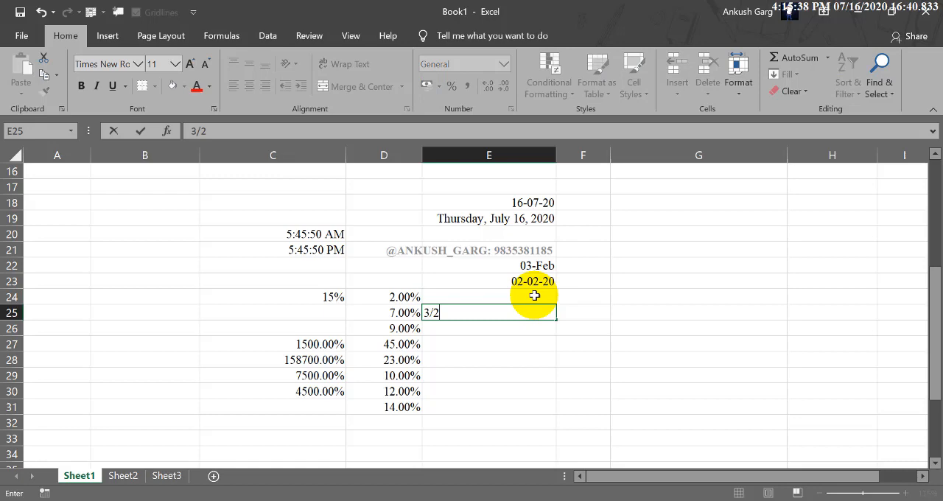
key("Return")
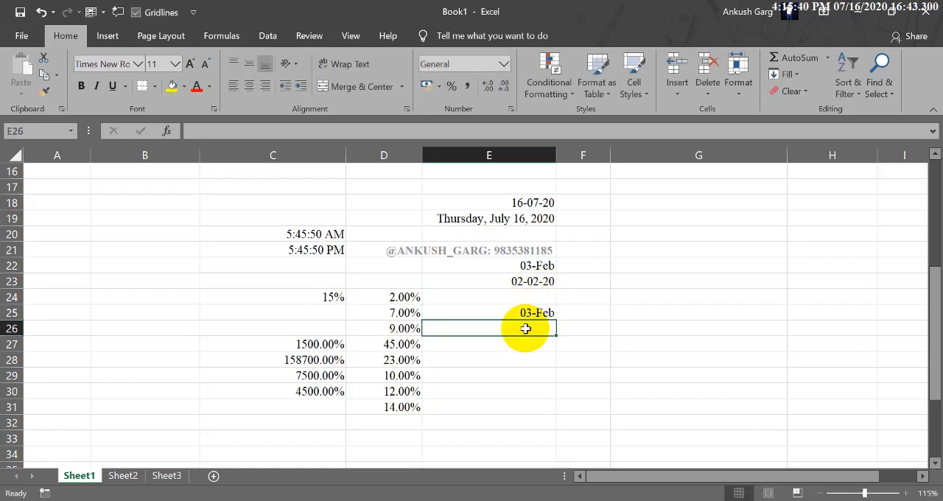
Apply the Fraction number format to the empty cell E26 and enter 3/2 in it
left_click(504, 64)
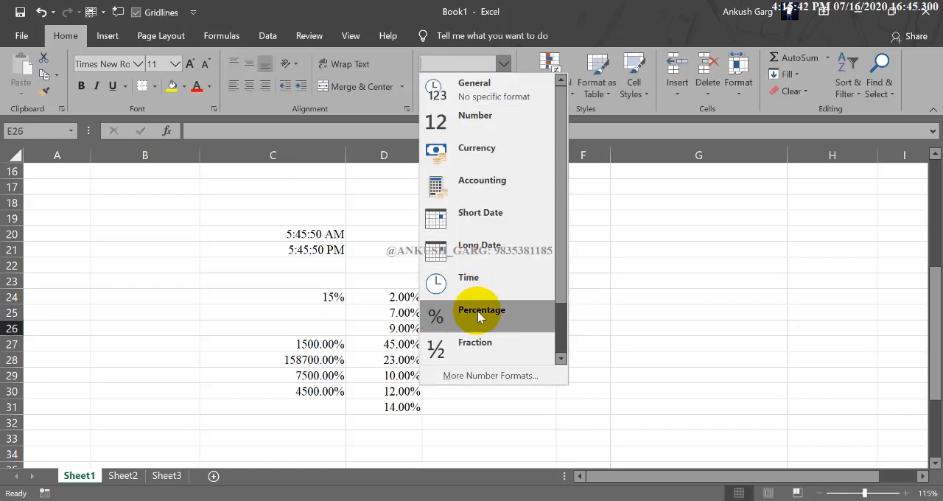
left_click(480, 343)
left_click(535, 332)
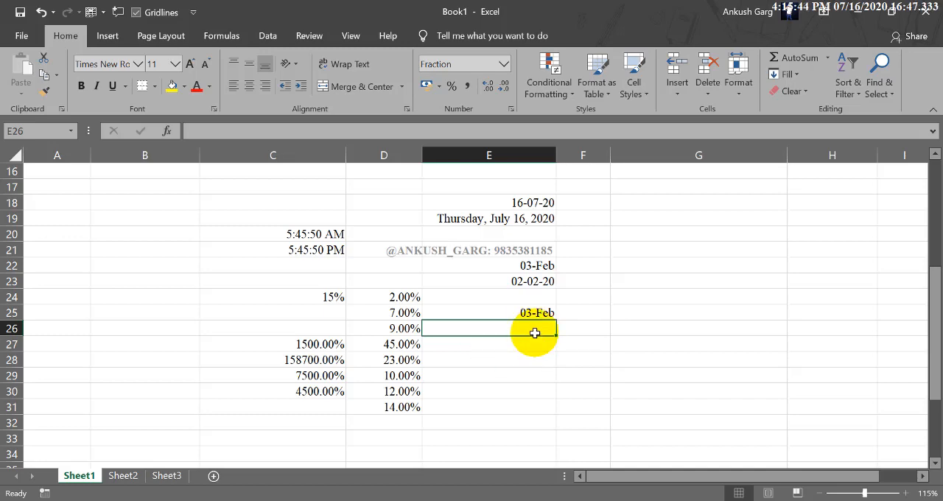
type("3/2")
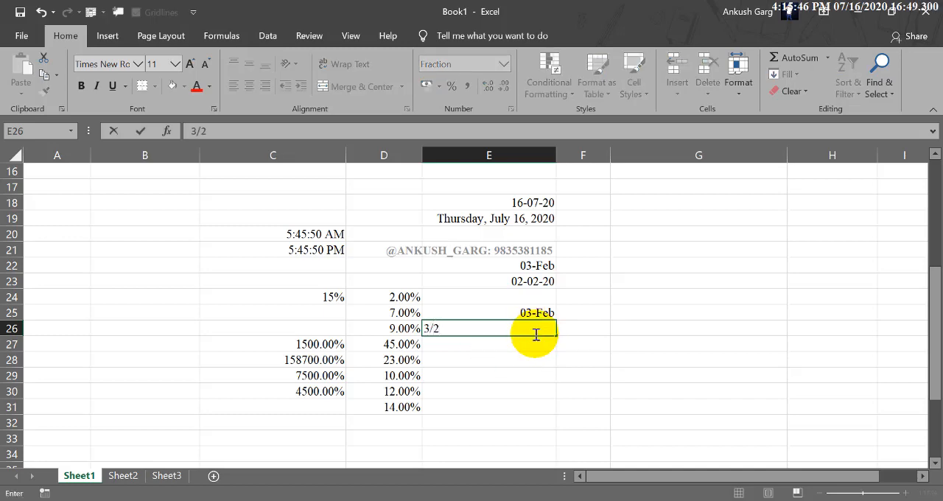
key("Return")
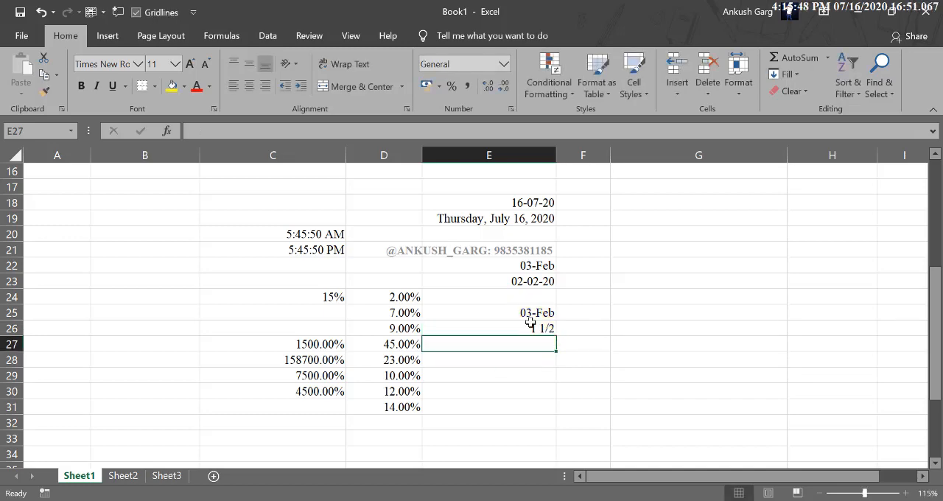
left_click(532, 326)
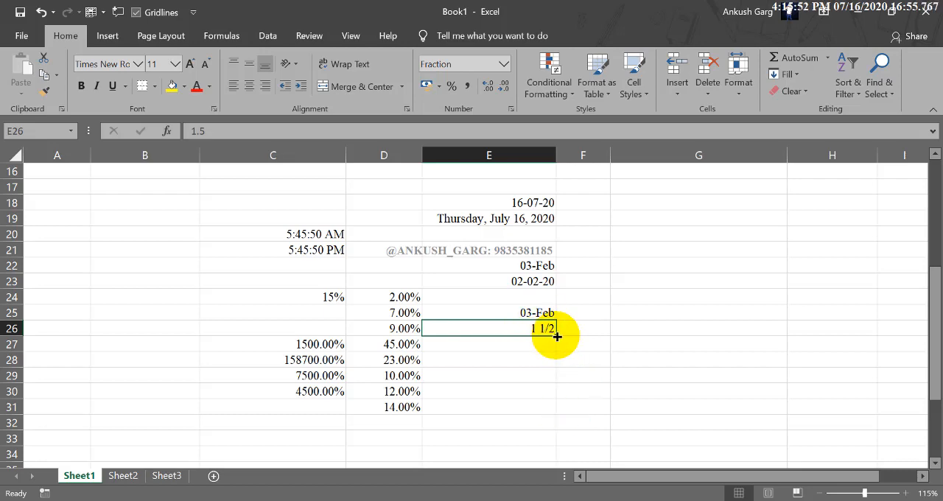
Apply the Fraction number format to cell E27 and enter 6/7 in it
left_click(503, 64)
left_click(518, 344)
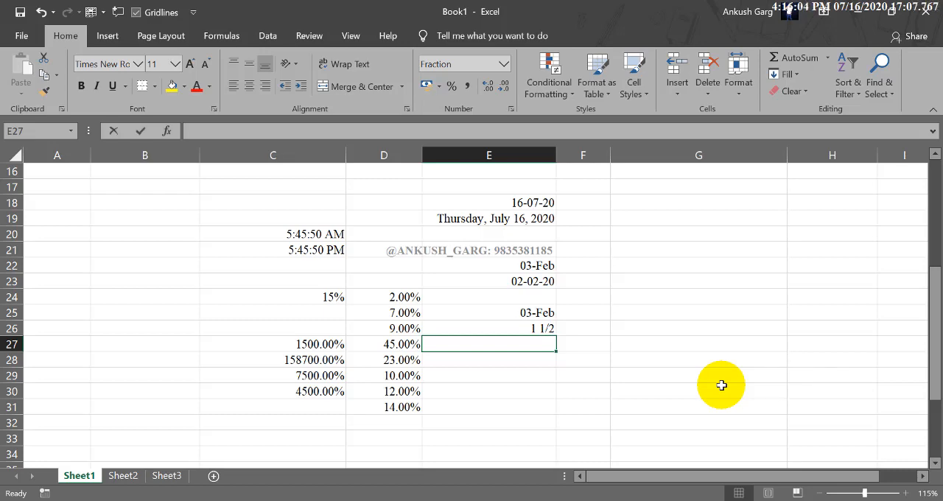
type("6")
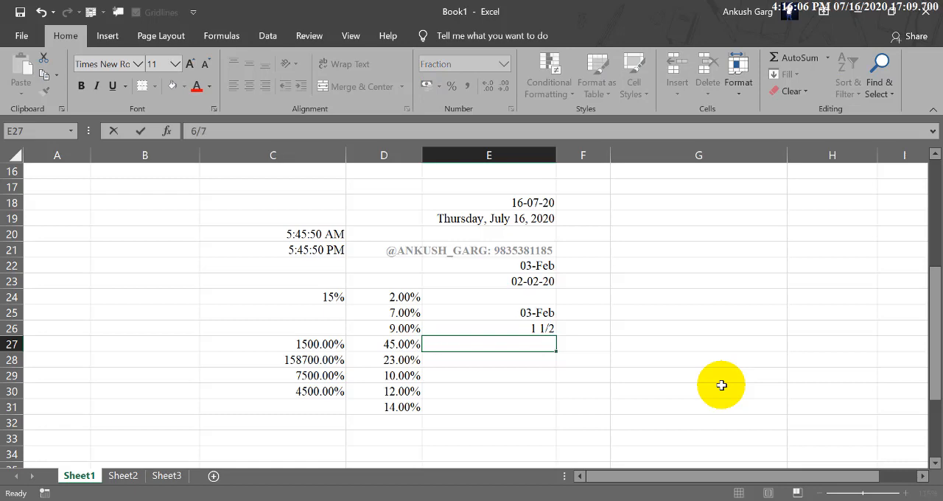
type("/7")
key("Return")
Enter 6/7 in the General-format cell G25 for comparison with the fraction sample
left_click(650, 309)
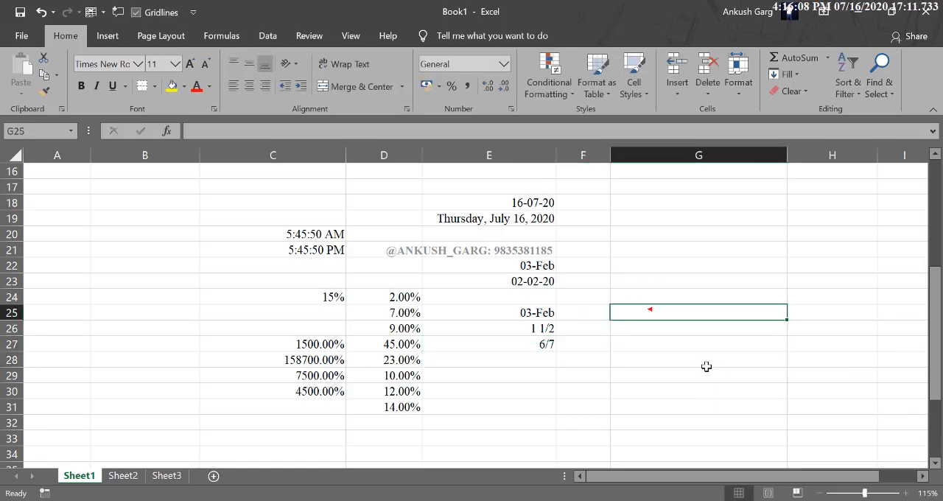
type("6/7")
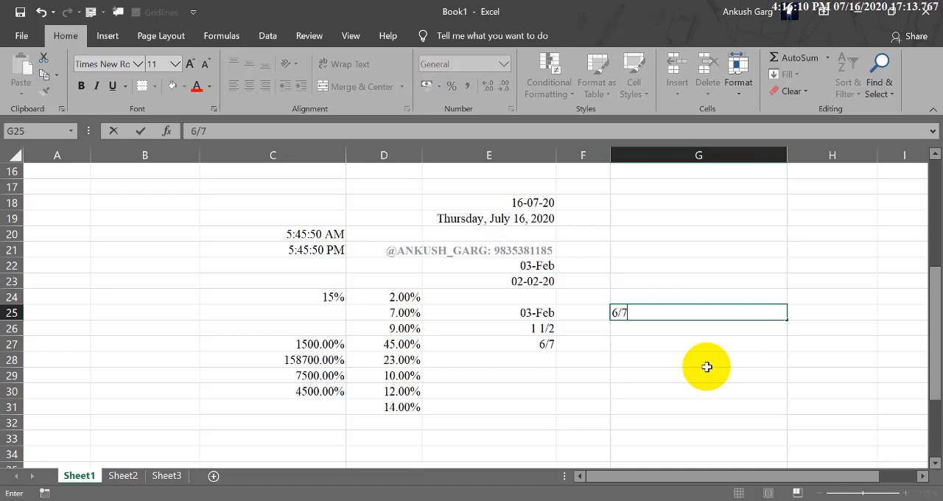
key("Return")
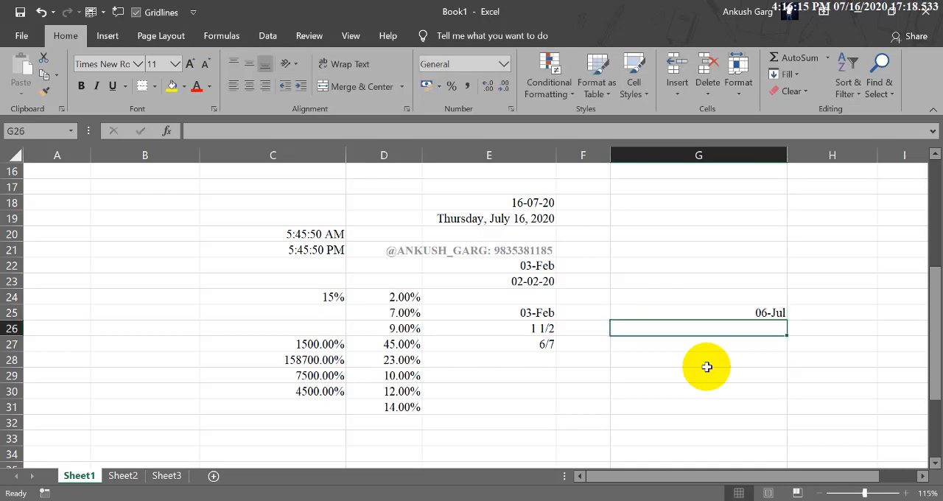
Review the remaining number formats, Scientific and Text, without applying one, and select the empty cell G29
left_click(504, 64)
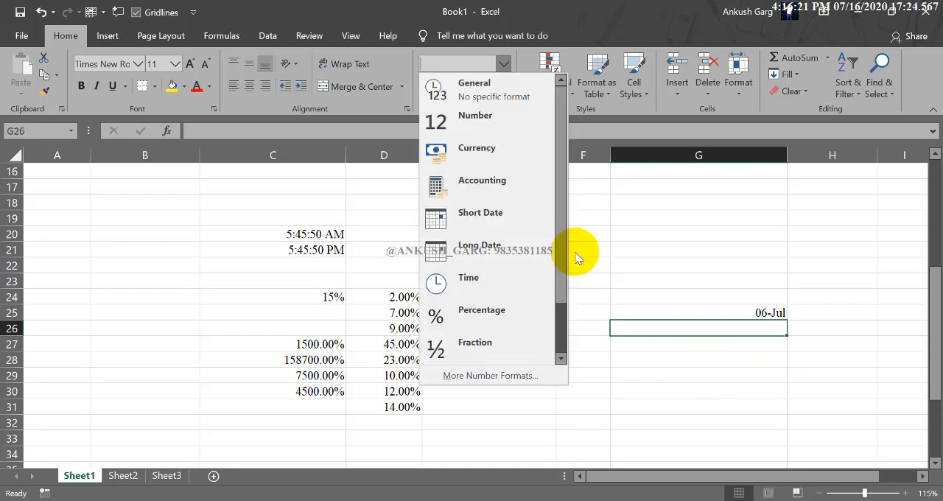
left_click_drag(565, 262, 569, 344)
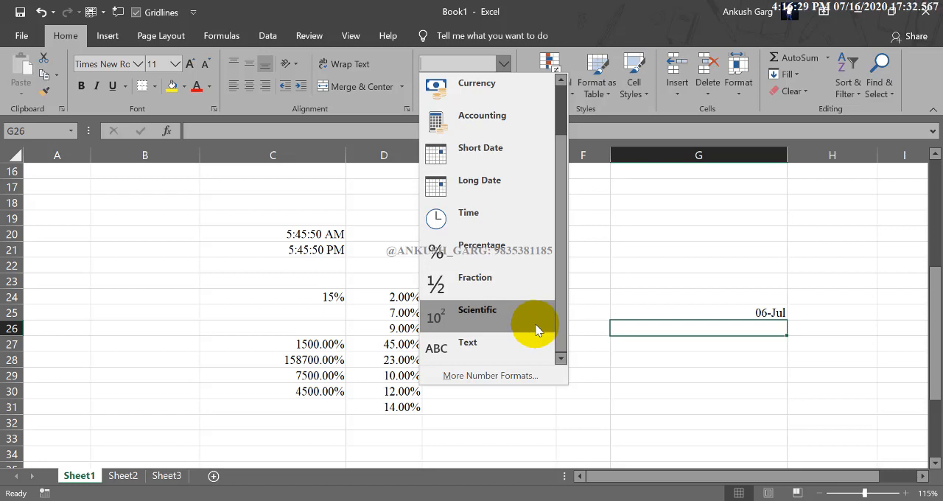
left_click(676, 354)
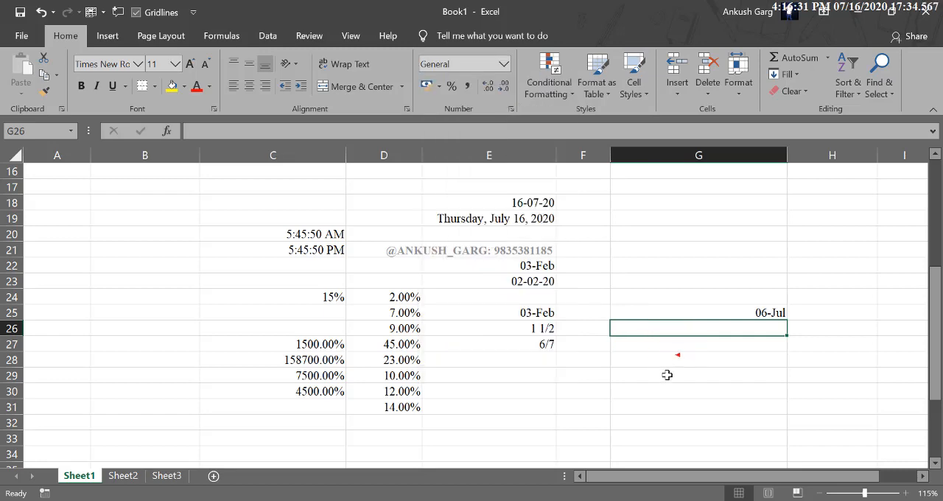
scroll(681, 347, "down", 1)
left_click(685, 331)
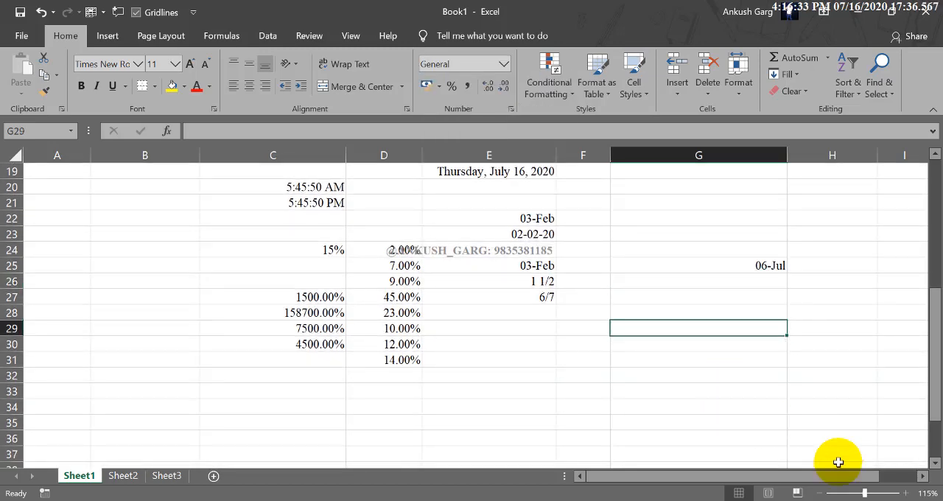
left_click_drag(857, 482, 903, 480)
left_click(926, 479)
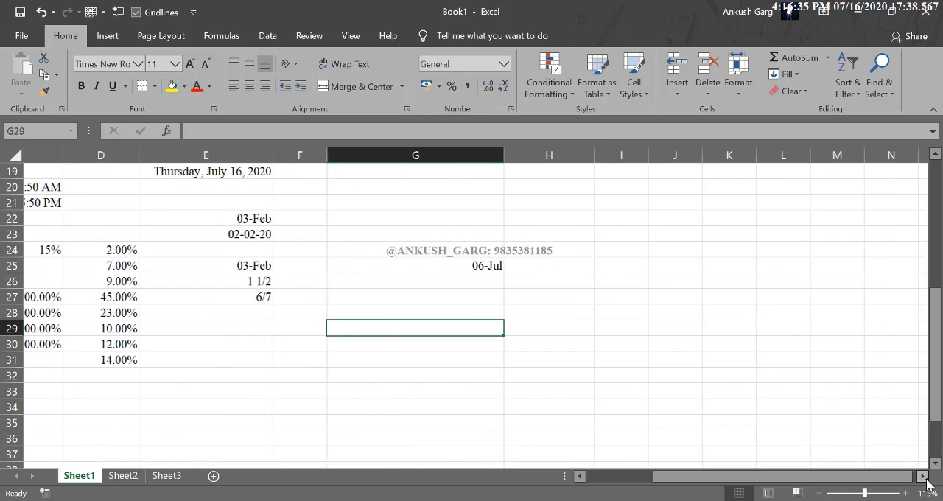
left_click(927, 479)
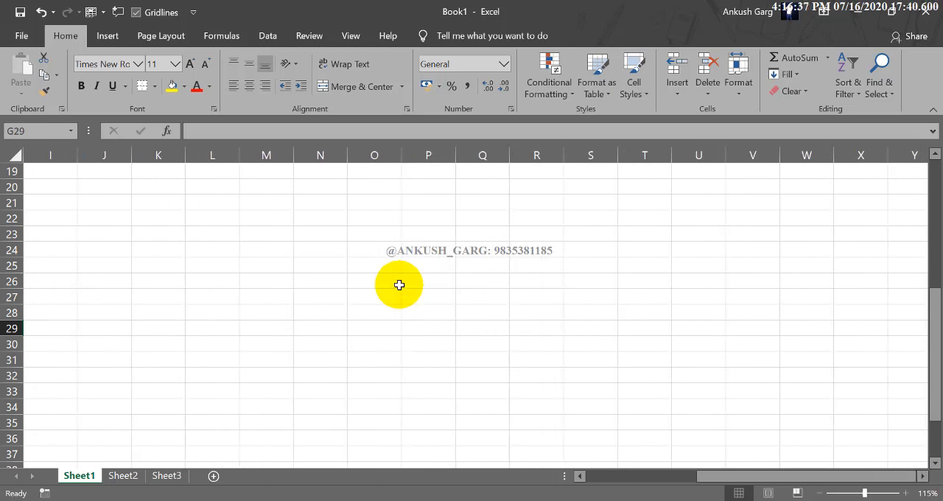
left_click(377, 264)
type("1")
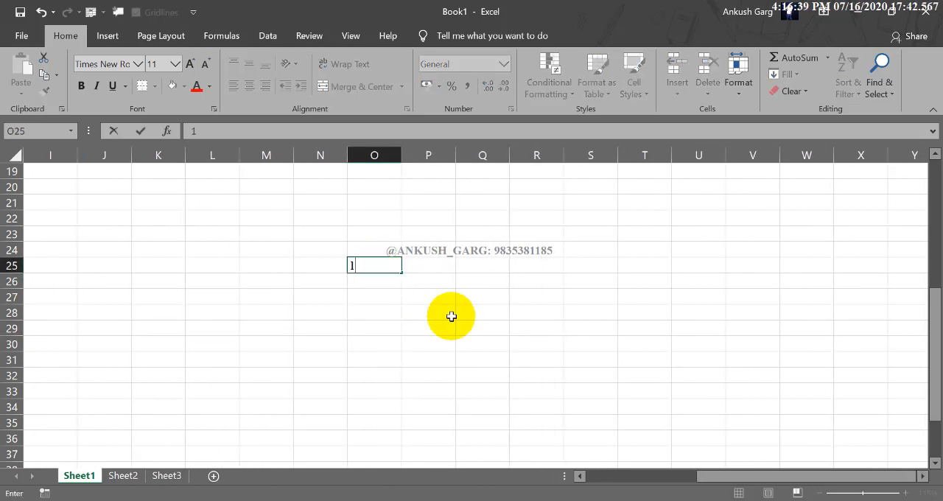
type("0987567587098809809808098098")
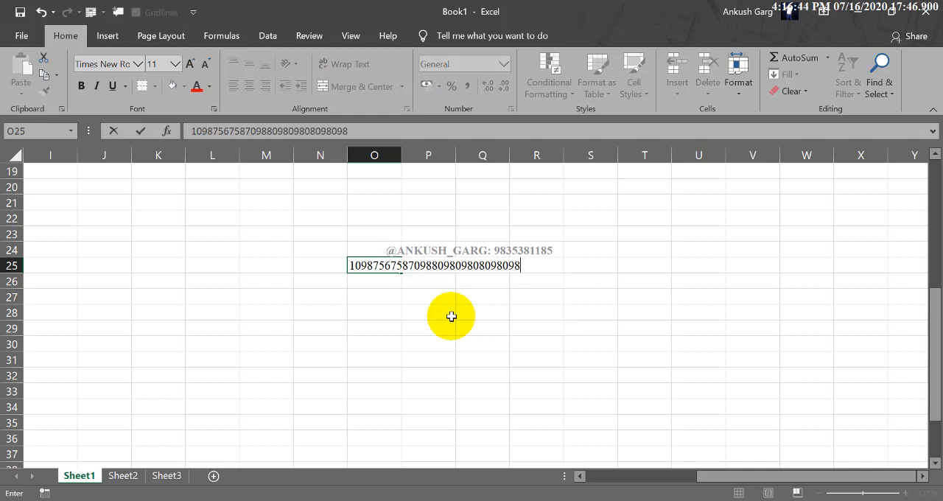
left_click(452, 316)
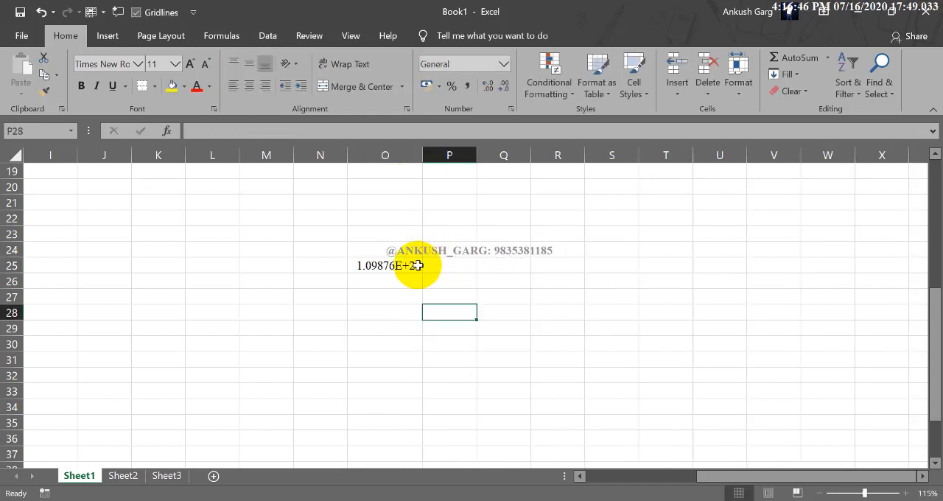
Widen column O to several times its width and apply the Number format to the long number in O25
left_click(414, 263)
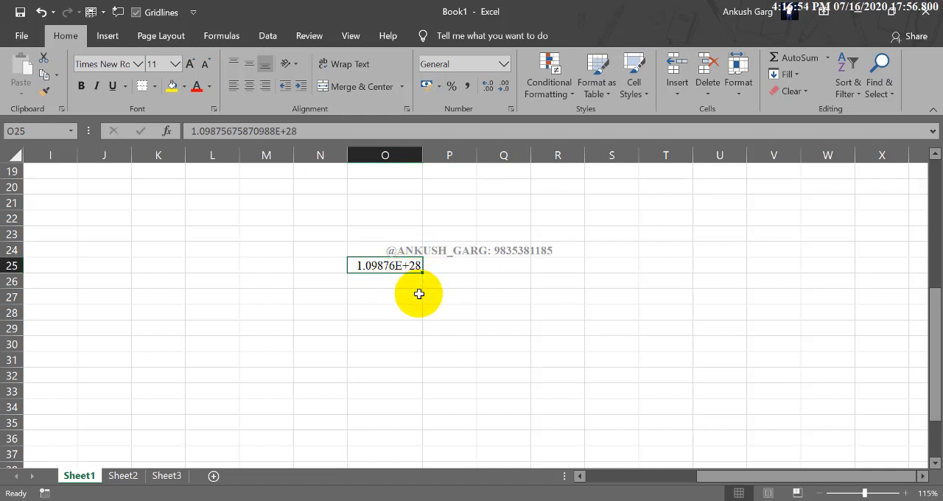
left_click(494, 266)
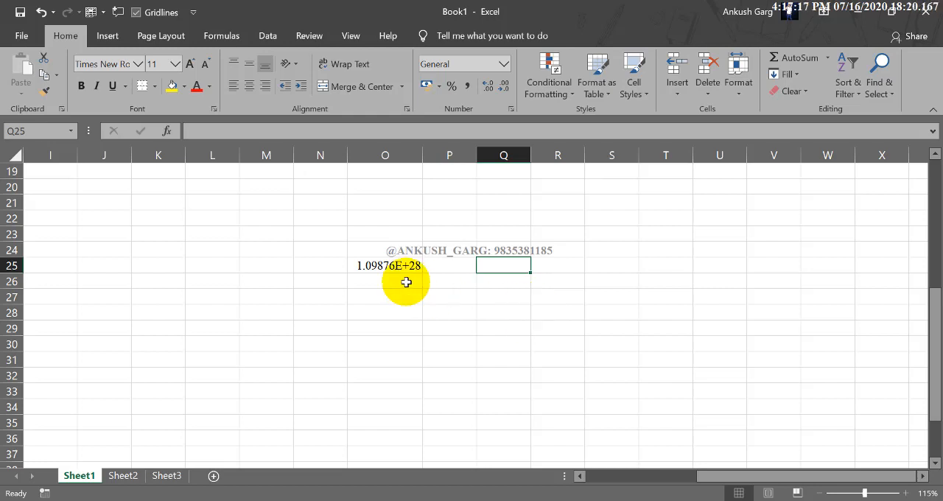
left_click(372, 271)
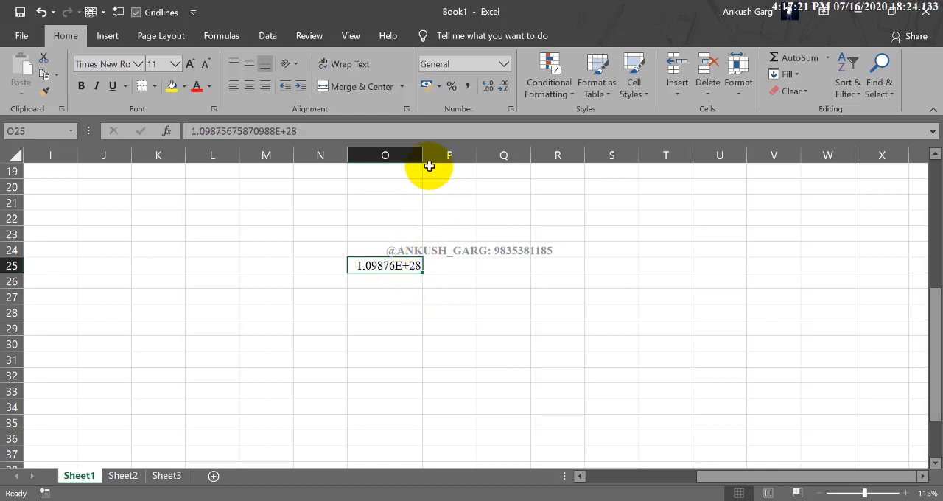
left_click_drag(422, 155, 595, 140)
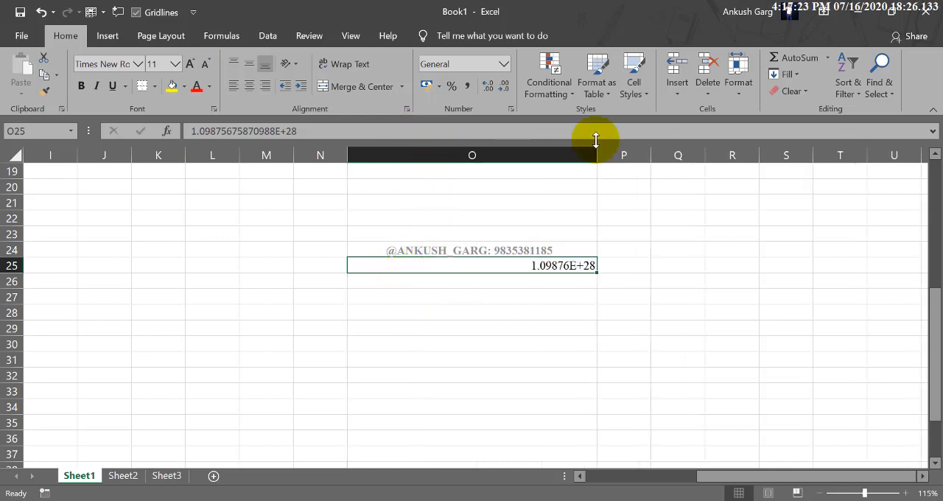
left_click(503, 64)
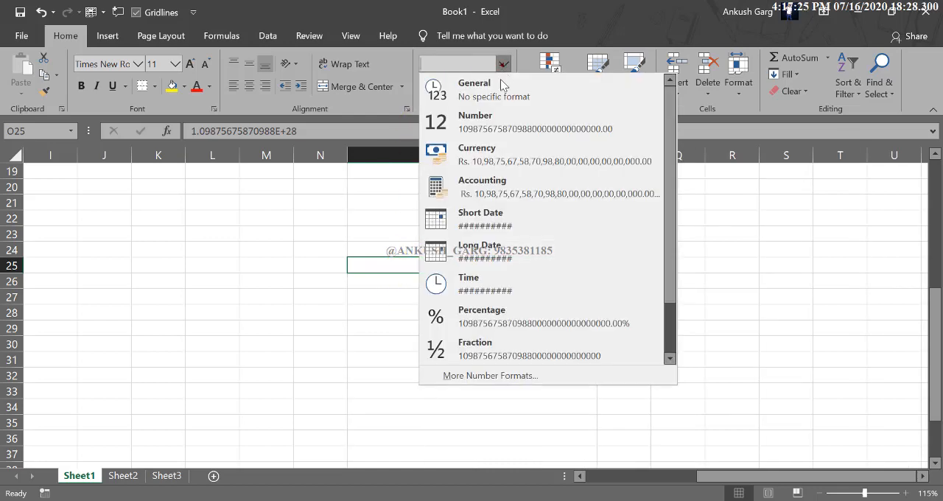
left_click(502, 122)
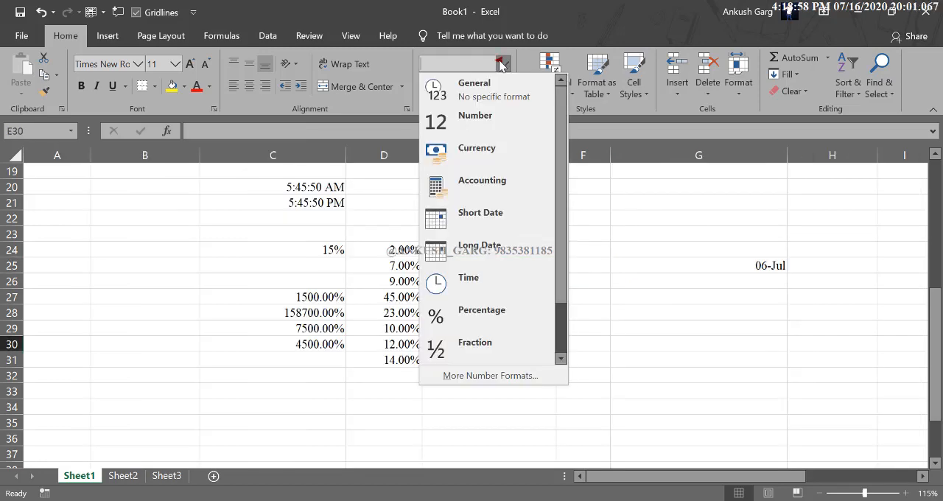
Apply the Text number format to the empty cells F29:F34
left_click_drag(561, 233, 567, 309)
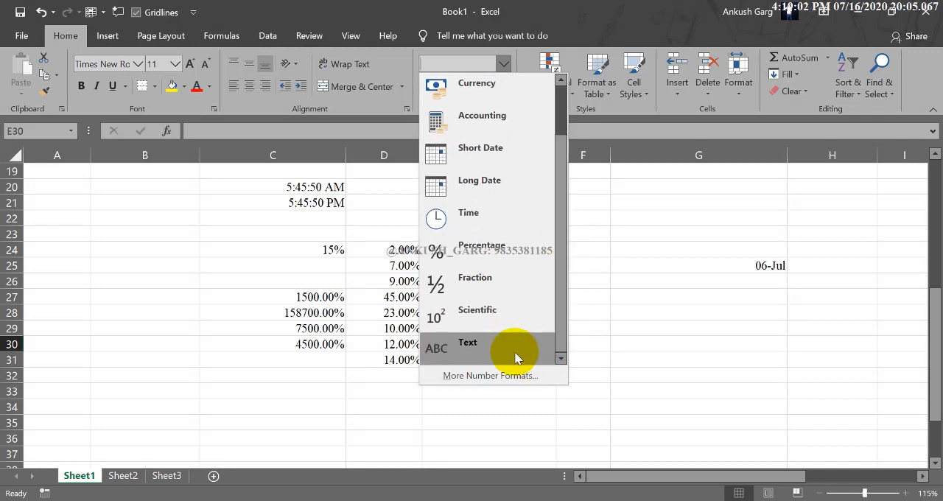
left_click(552, 356)
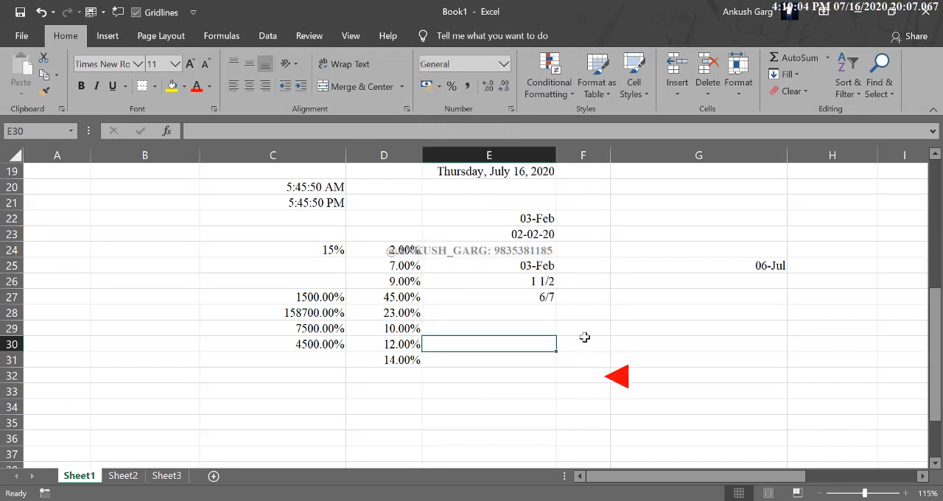
left_click_drag(582, 328, 583, 401)
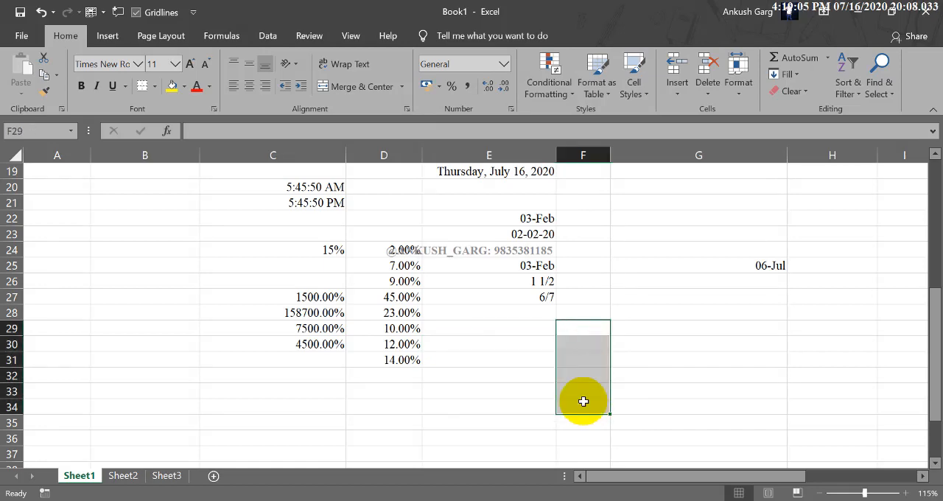
left_click(503, 64)
scroll(514, 280, "down", 1)
left_click(506, 339)
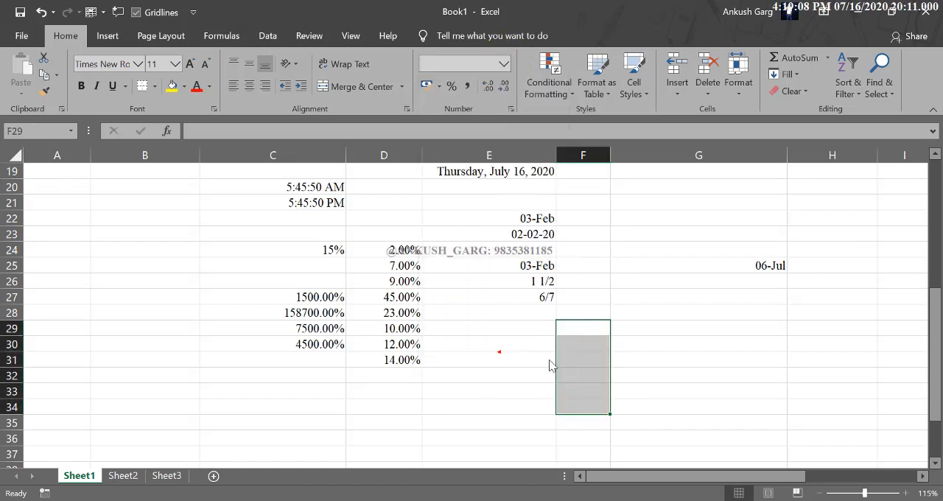
Fill the cells F29:F34 with yellow and give them all borders
left_click(172, 86)
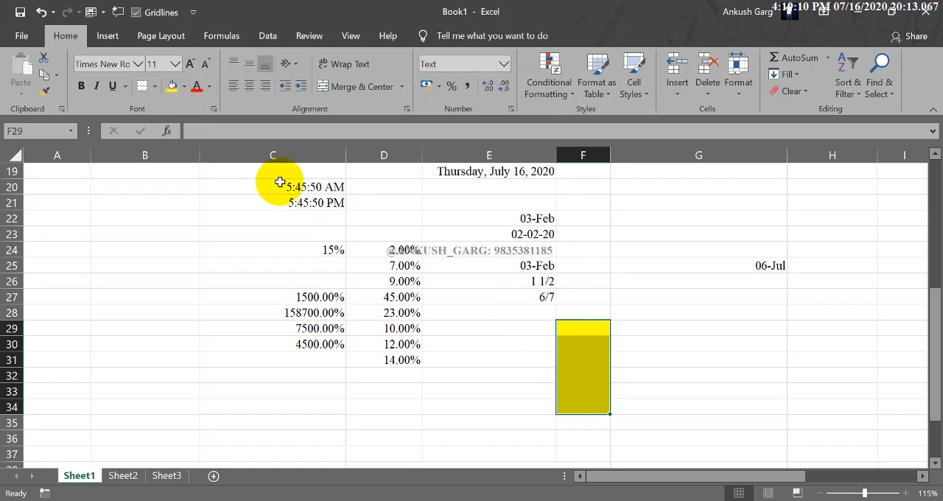
left_click(155, 86)
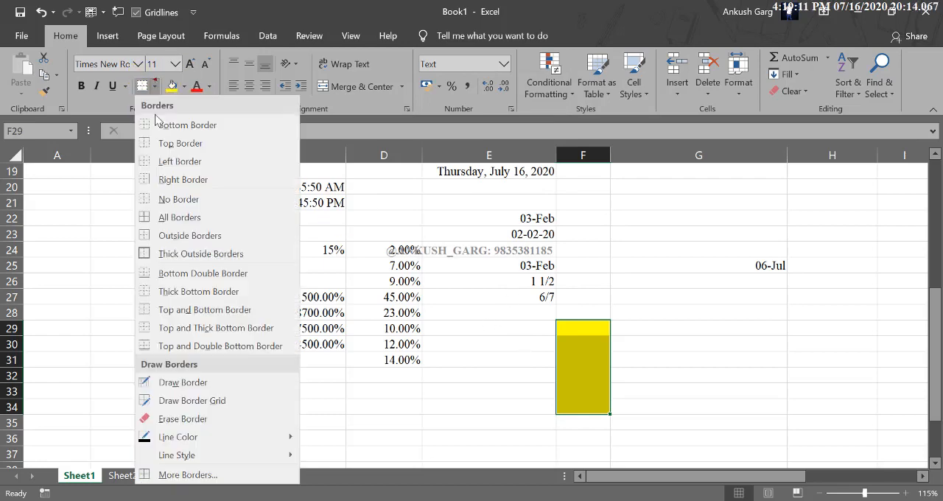
left_click(179, 217)
left_click(535, 326)
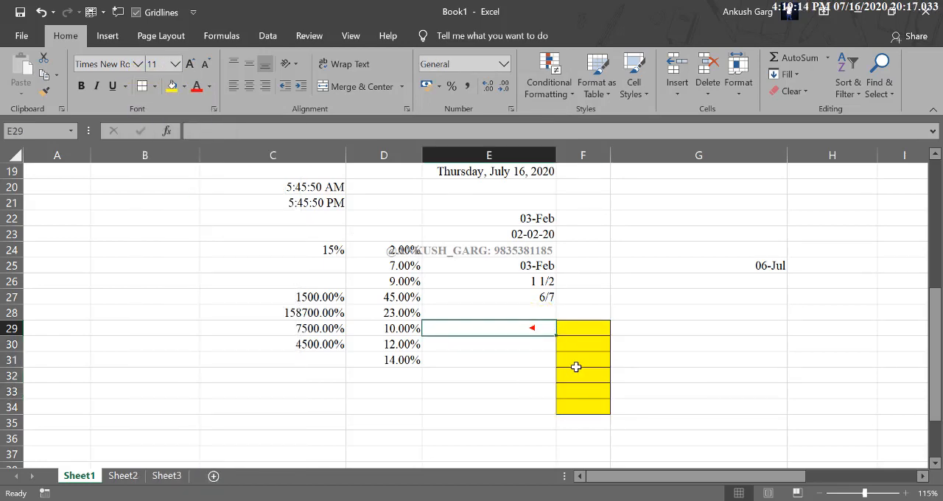
type("00")
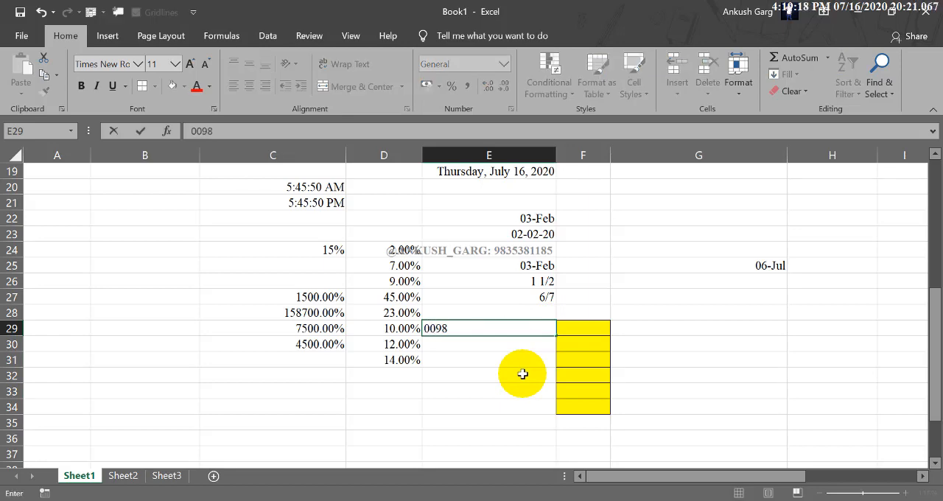
type("98")
key("Return")
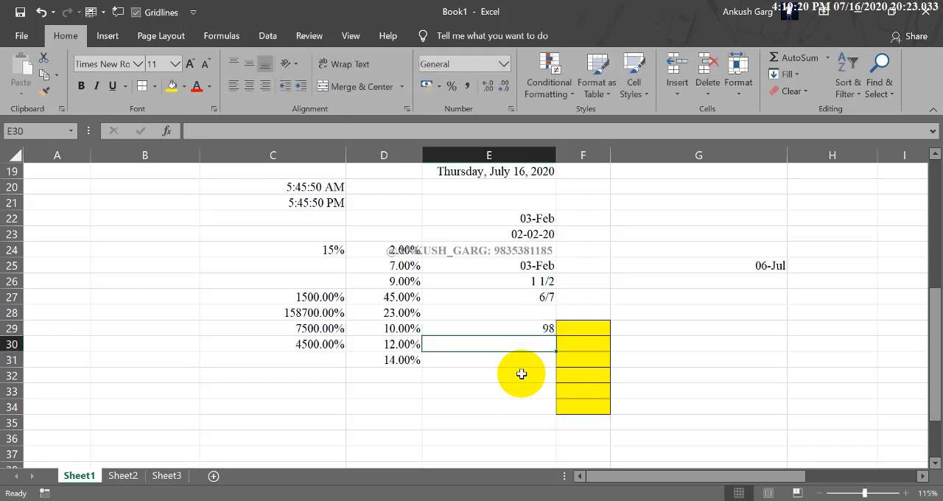
type("0089786567465")
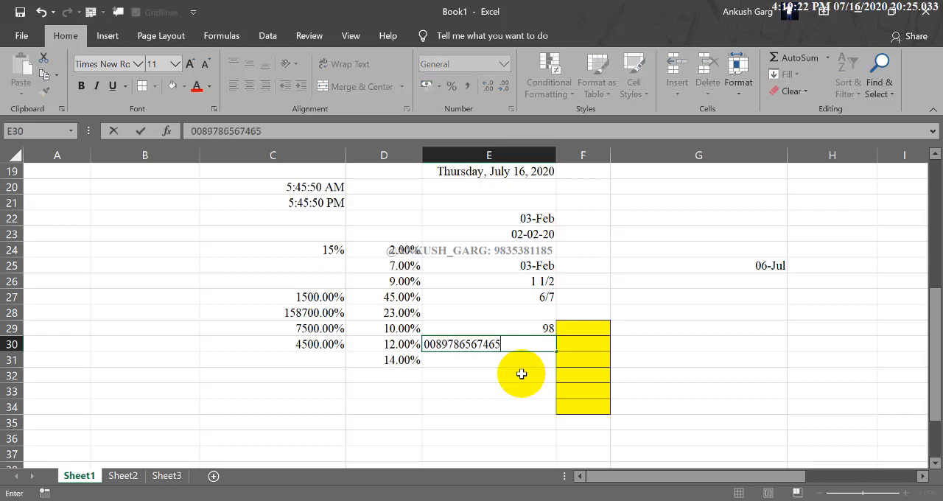
key("Return")
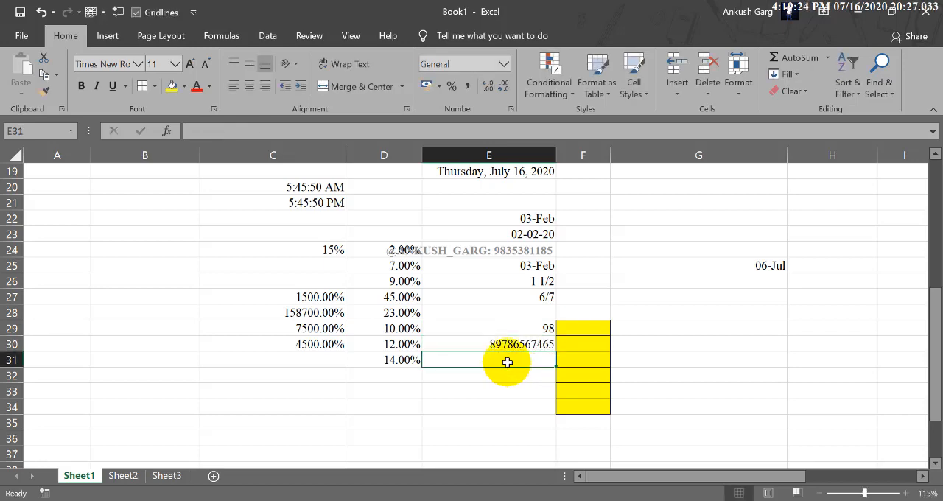
Enter 0098, 008687657 and 6/7 in the Text-format cells F29, F30 and F31
left_click(588, 328)
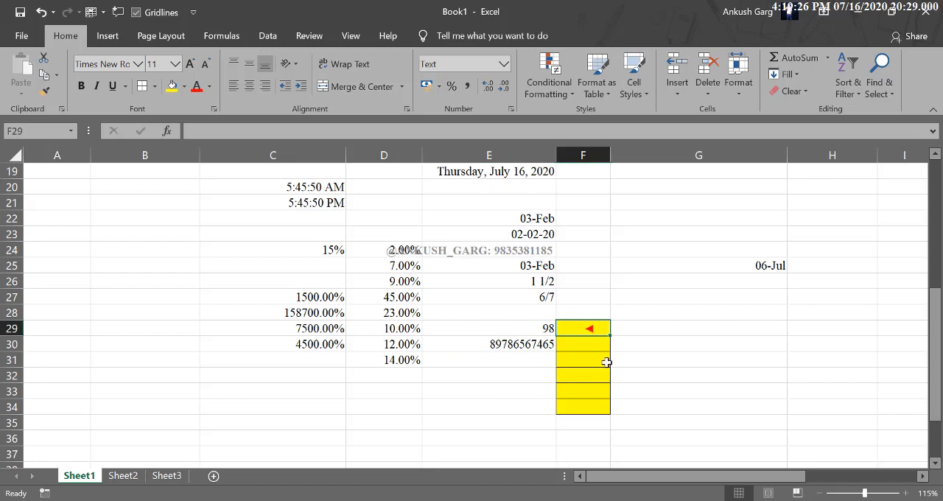
type("0098")
key("Return")
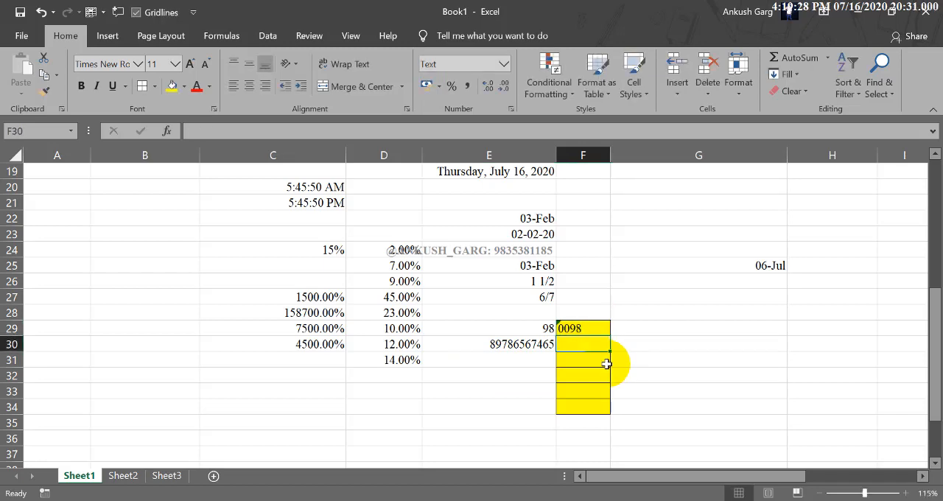
type("008687657")
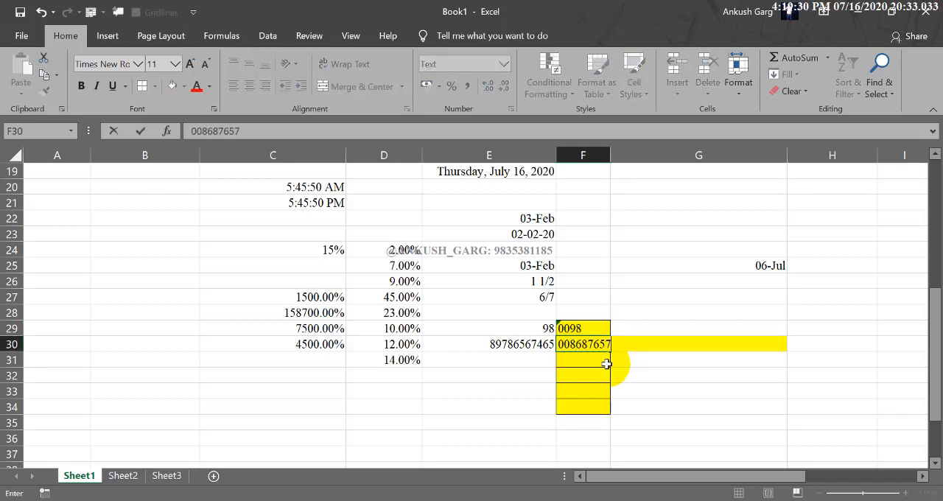
key("Return")
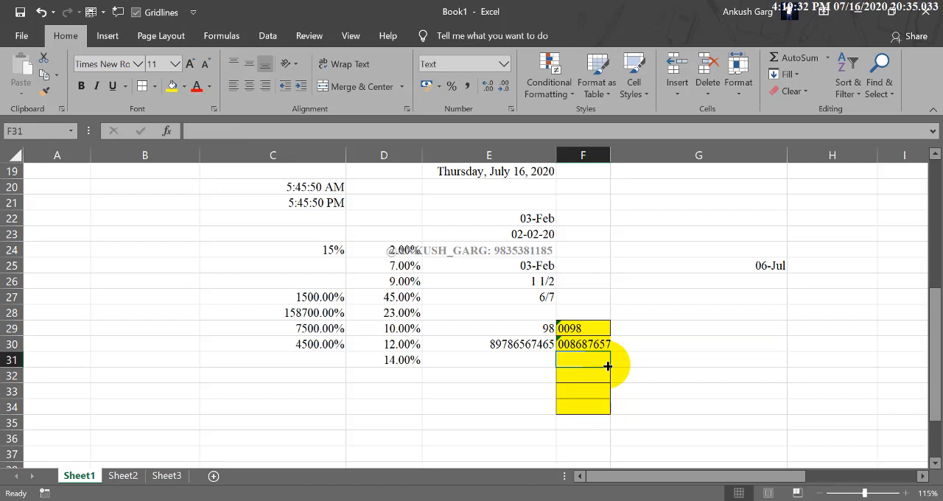
type("6/7")
key("Return")
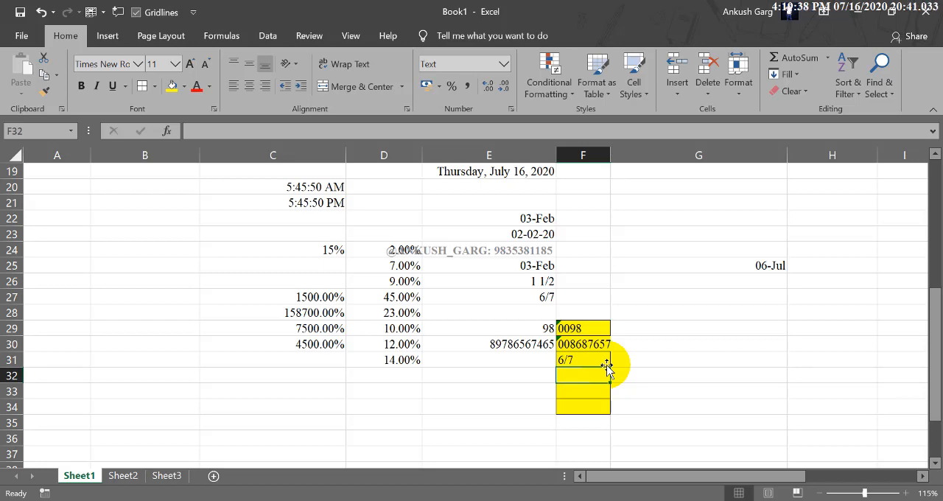
Widen column F to about twice its width so the text samples have more room
left_click_drag(610, 156, 623, 156)
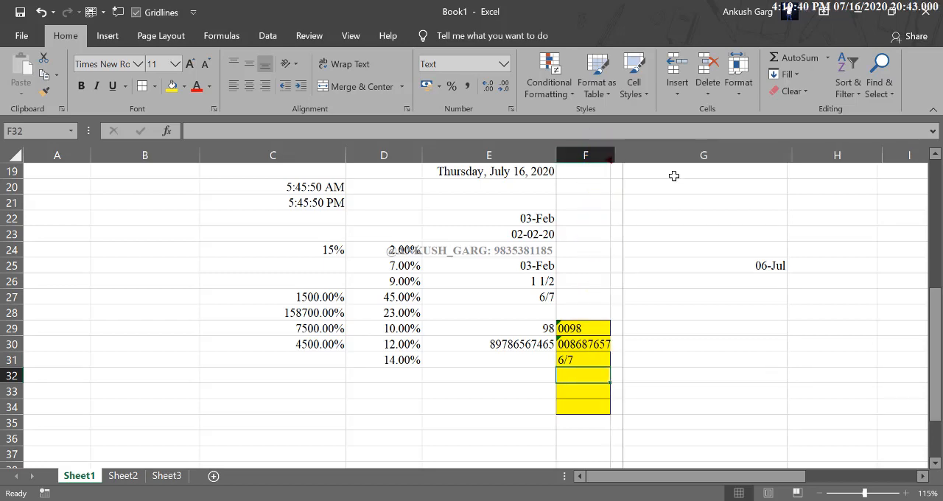
left_click_drag(673, 176, 675, 175)
left_click(523, 407)
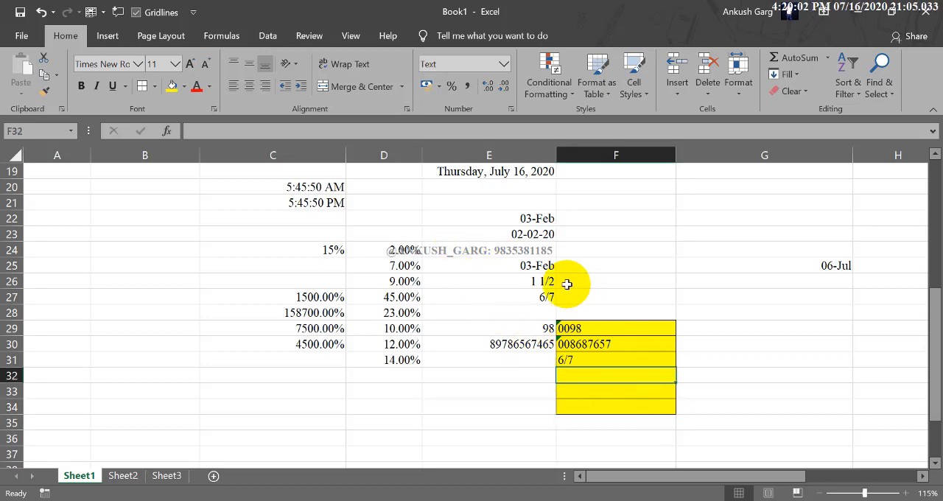
Review the number formats offered for the yellow cells F29:F34 without applying one, and look over the reference table above
left_click_drag(581, 328, 589, 400)
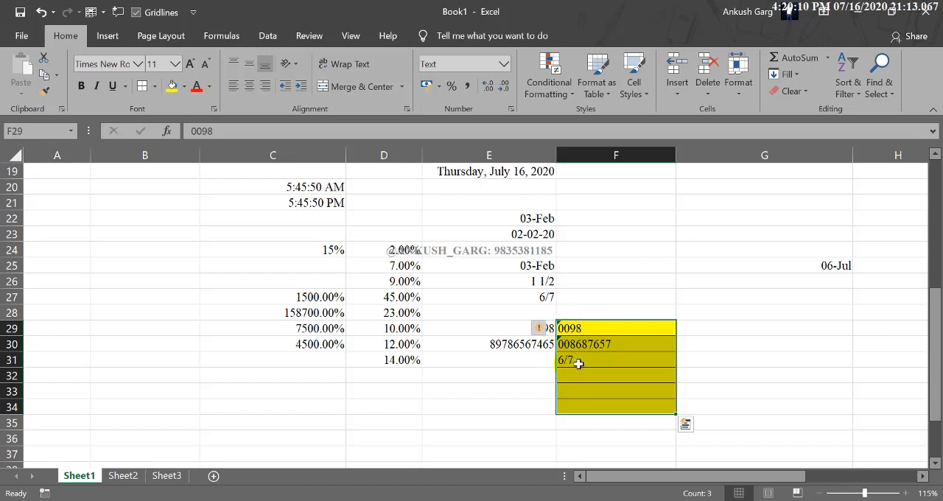
left_click(504, 65)
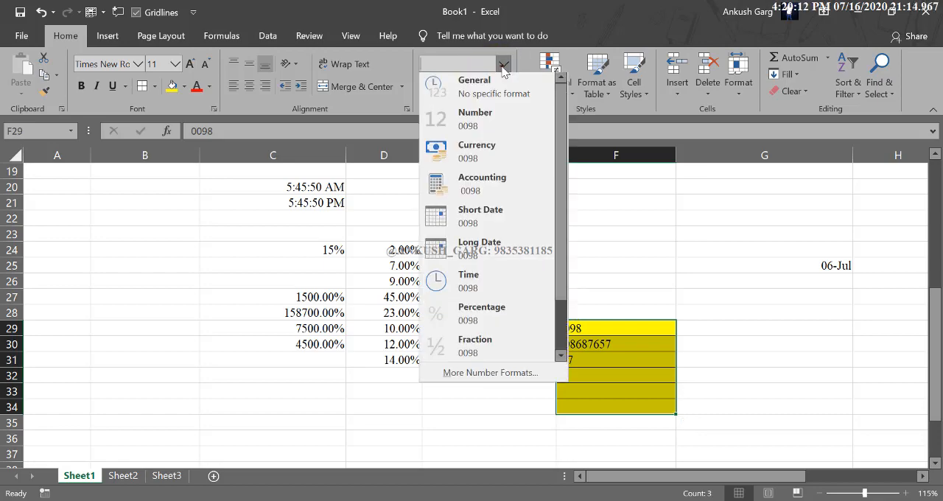
left_click(611, 232)
scroll(385, 230, "up", 4)
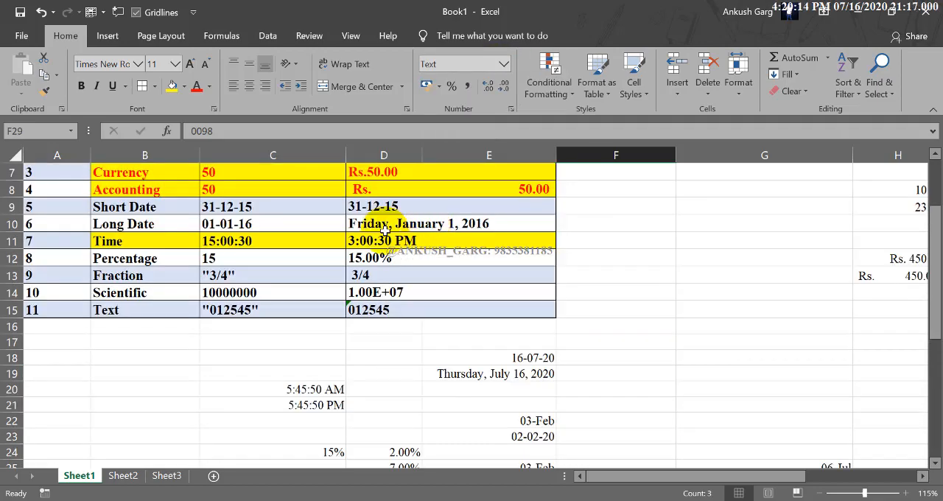
Delete the cells C17:G40 holding the format samples below the reference table
scroll(385, 229, "down", 2)
left_click_drag(238, 236, 832, 442)
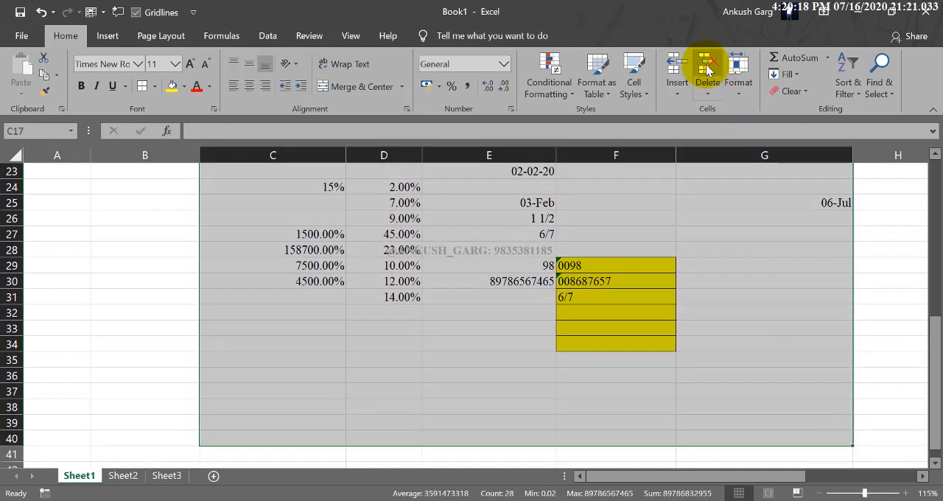
left_click(707, 70)
left_click(741, 257)
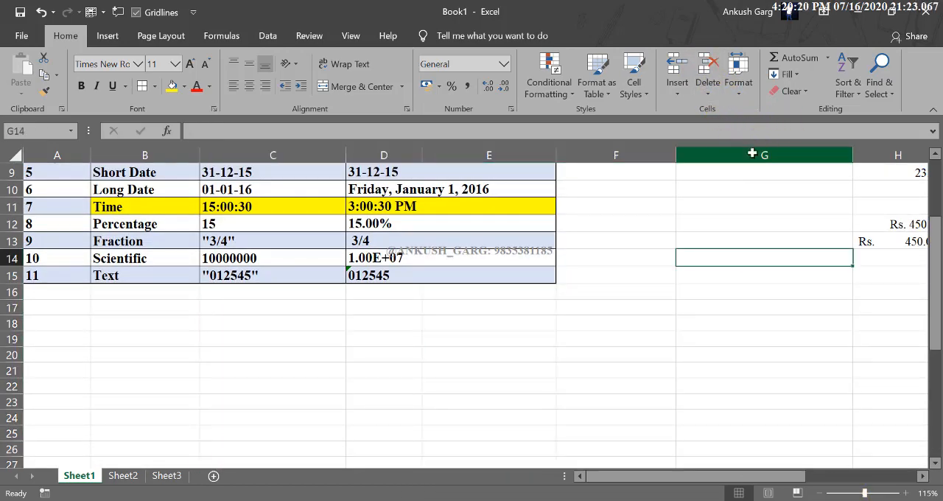
Delete columns G through N holding the leftover samples beside the reference table, and return to the table's start
left_click_drag(752, 154, 600, 71)
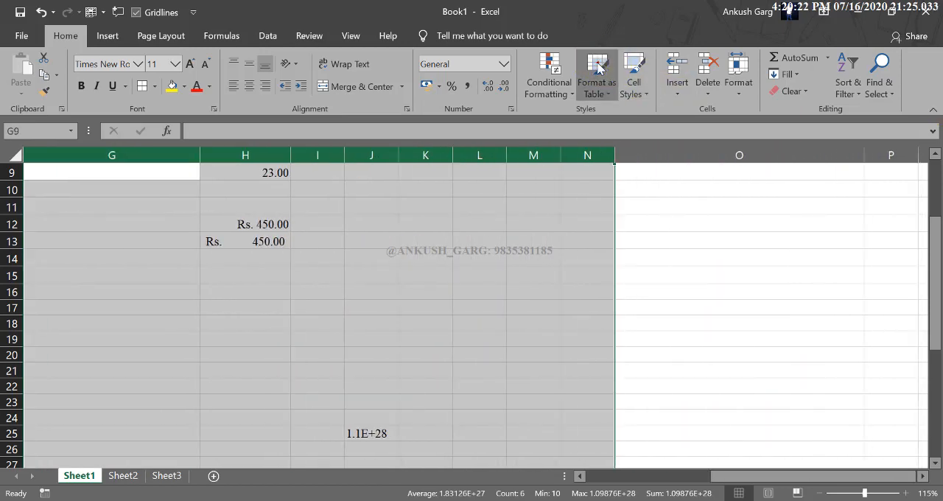
left_click(598, 69)
left_click(708, 67)
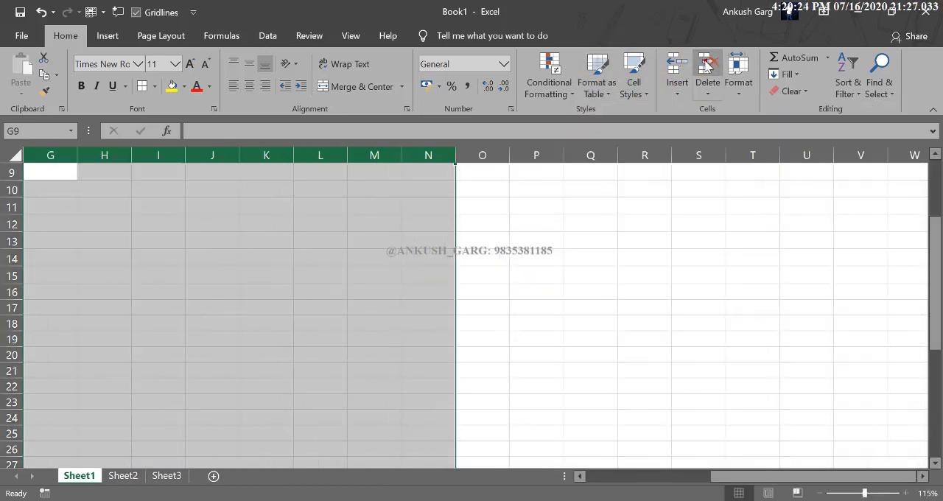
left_click(699, 292)
left_click_drag(729, 475, 472, 476)
left_click(482, 414)
scroll(582, 335, "up", 3)
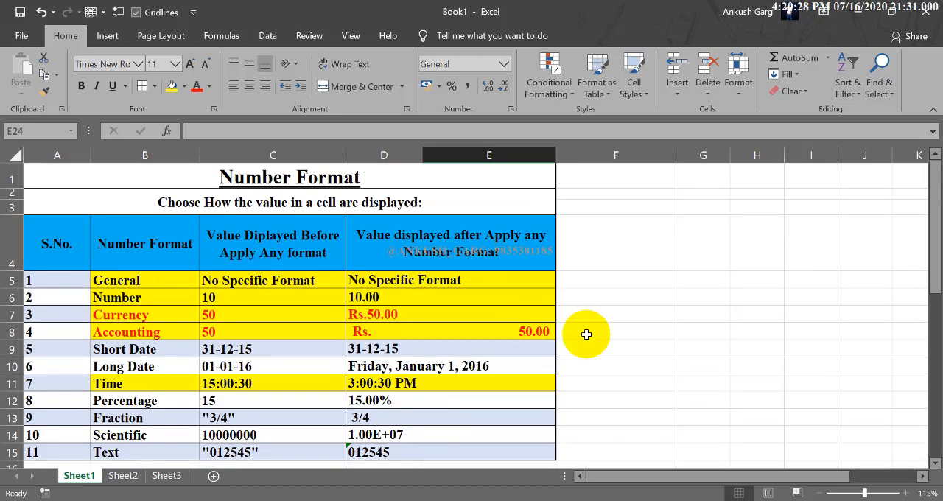
left_click(655, 238)
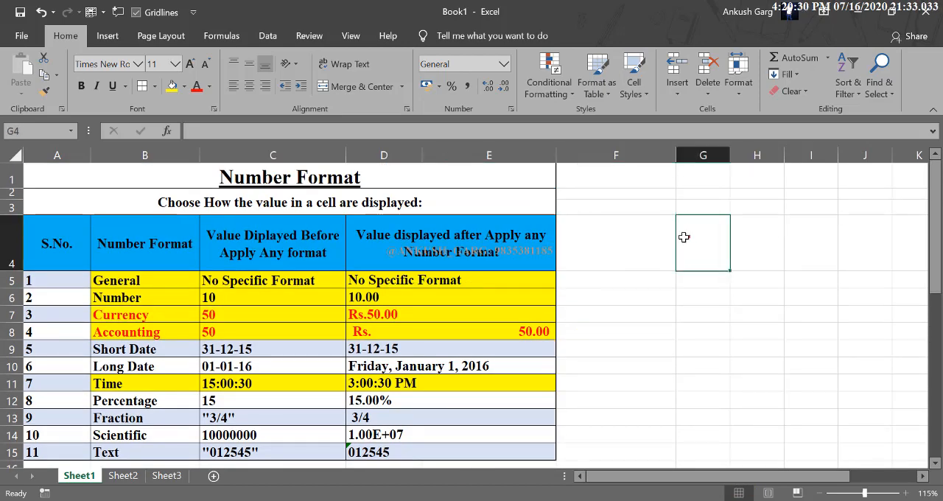
left_click(655, 240)
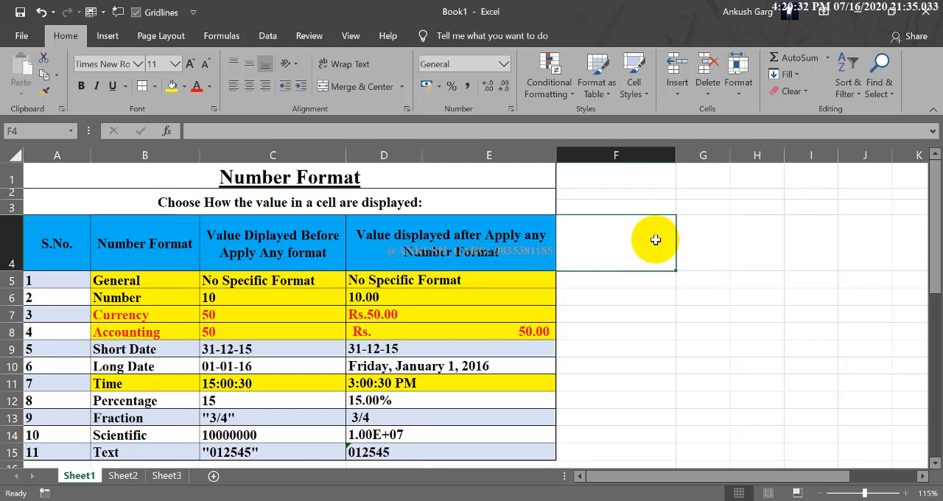
left_click(715, 243)
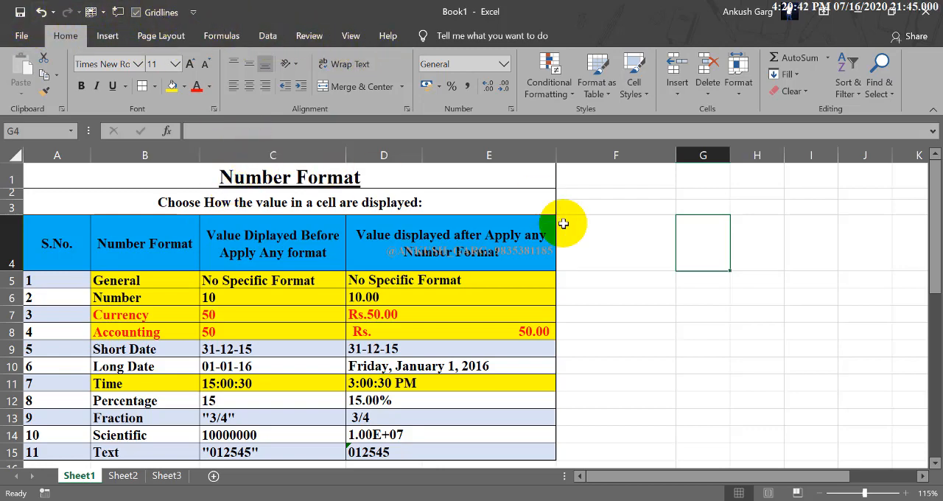
left_click(643, 245)
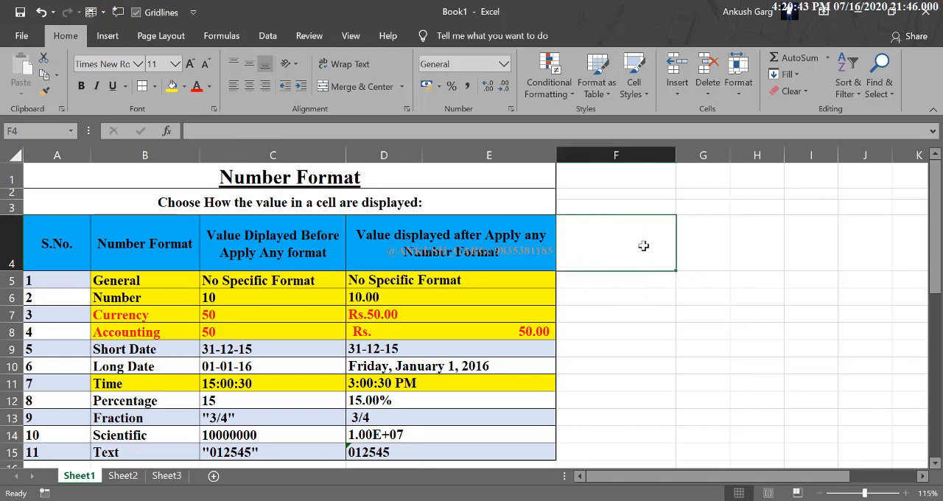
left_click(692, 242)
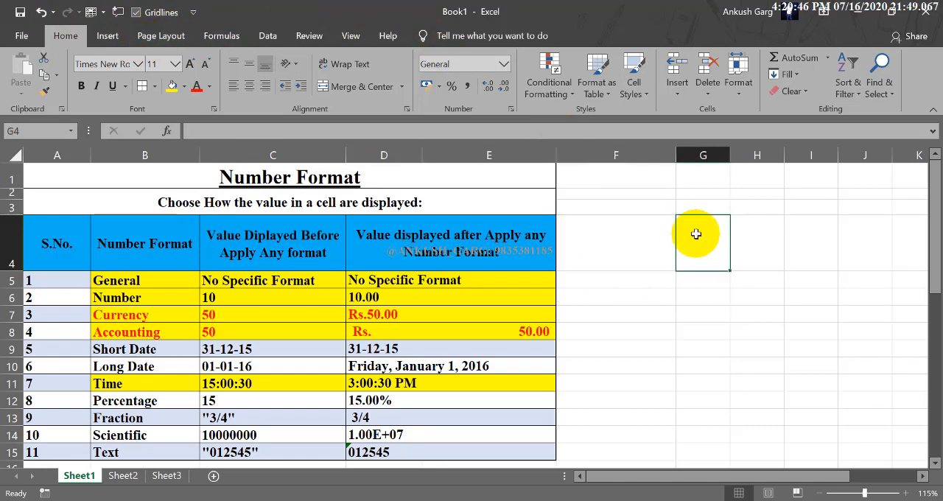
left_click(659, 244)
left_click(688, 244)
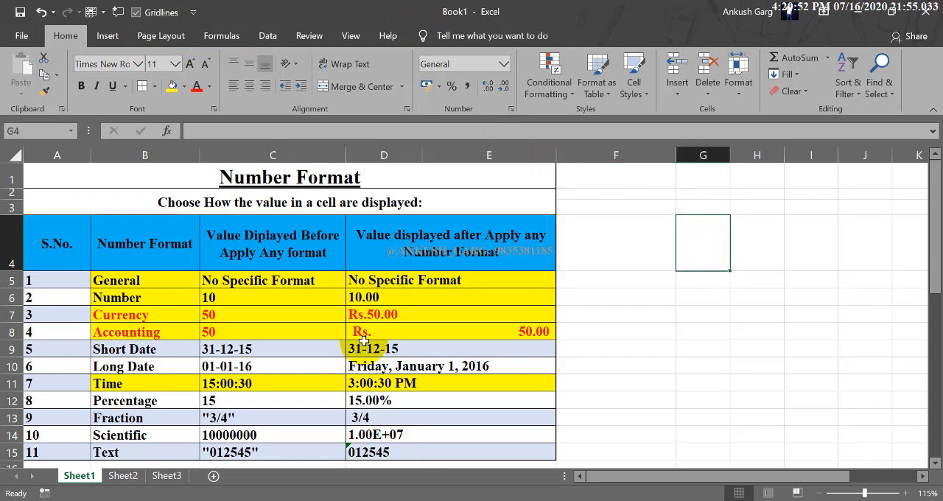
left_click_drag(372, 281, 384, 446)
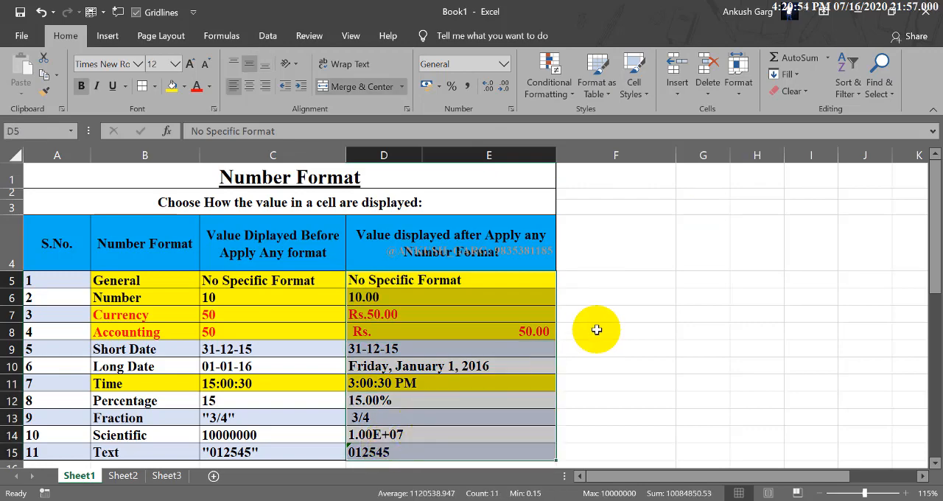
left_click(597, 330)
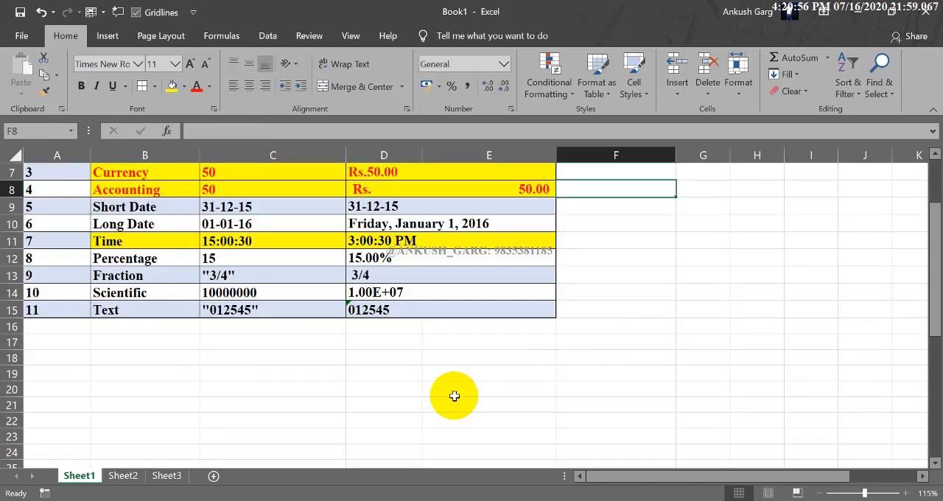
Insert today's date, 16-07-20, in cell D20 below the reference table
left_click(398, 388)
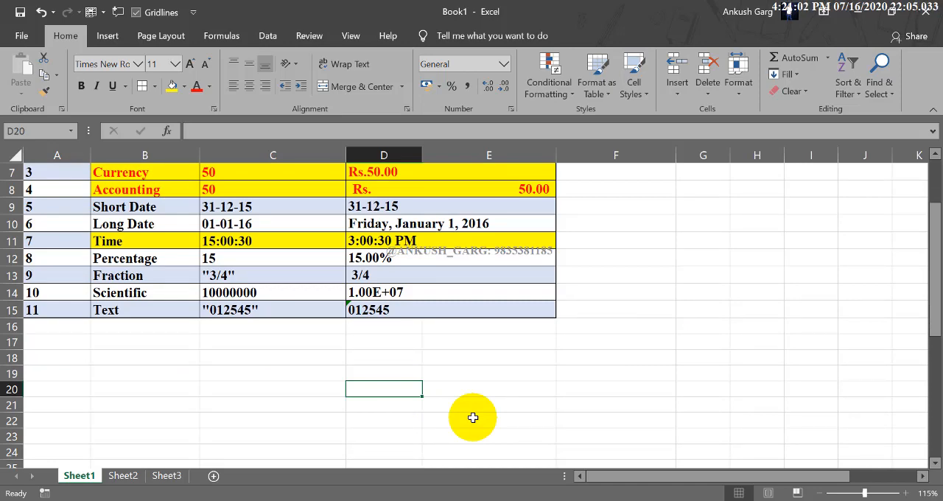
key("ctrl+semicolon")
key("Return")
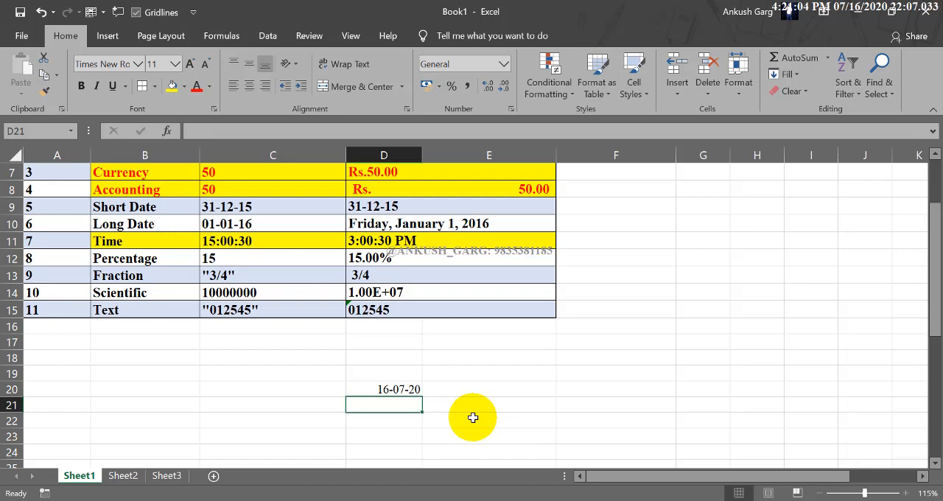
Open the full Format Cells number settings for the date in D20 and move the dialog clear of the cell
left_click(400, 389)
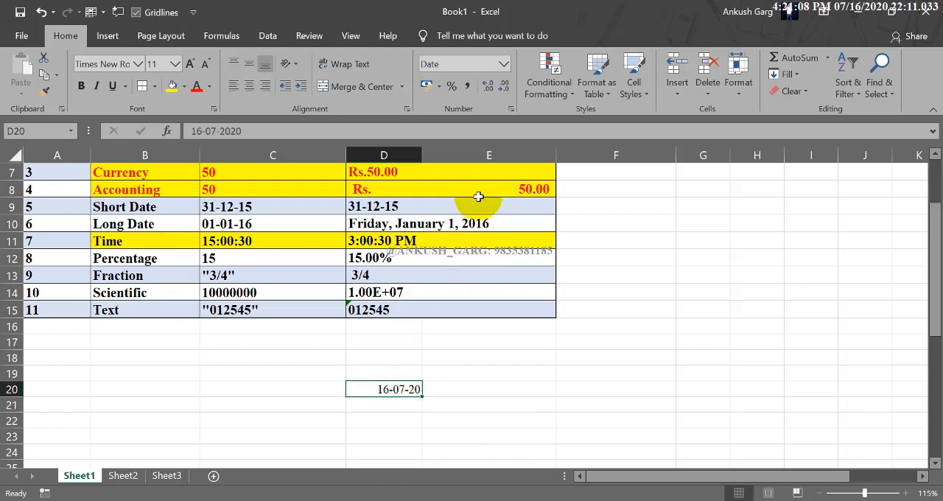
left_click(504, 64)
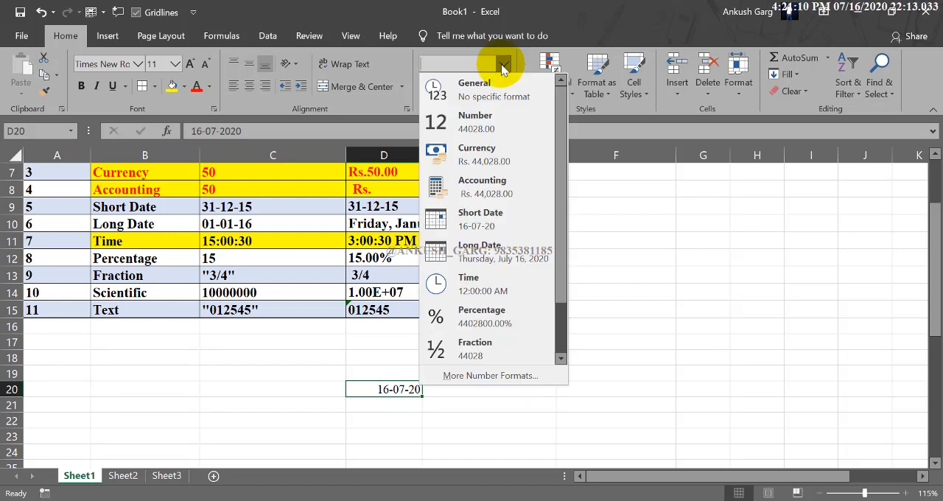
left_click(518, 378)
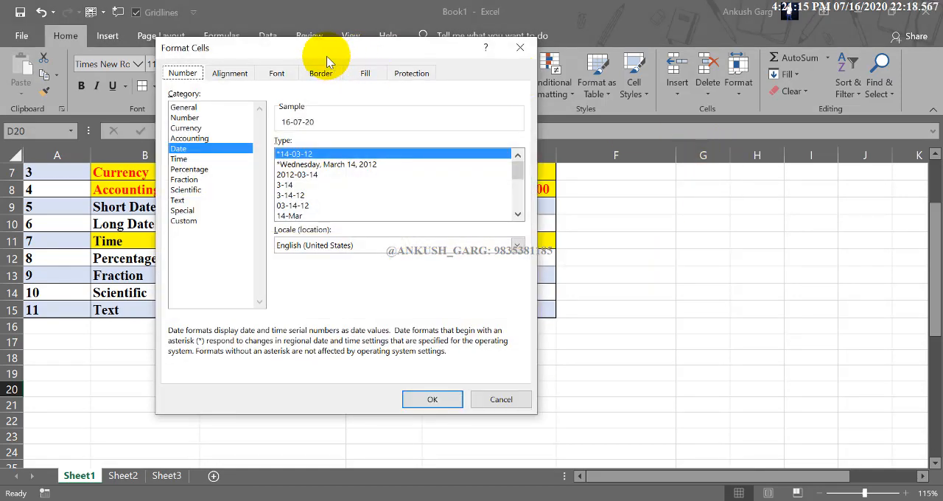
left_click_drag(328, 59, 621, 45)
Preview the date types Wednesday, March 14, 2012, 2012-03-14, 3-14 and 3-14-12 on the date in D20
left_click(623, 151)
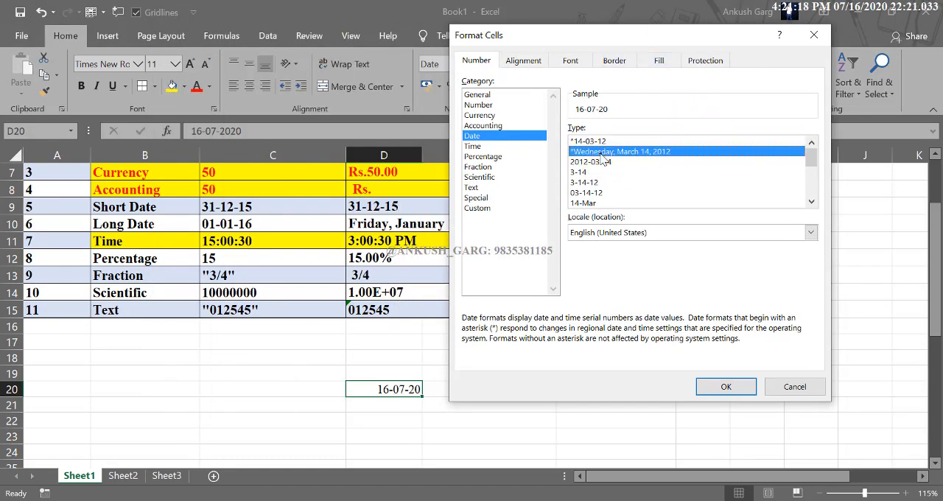
left_click(600, 161)
left_click(593, 171)
left_click(594, 182)
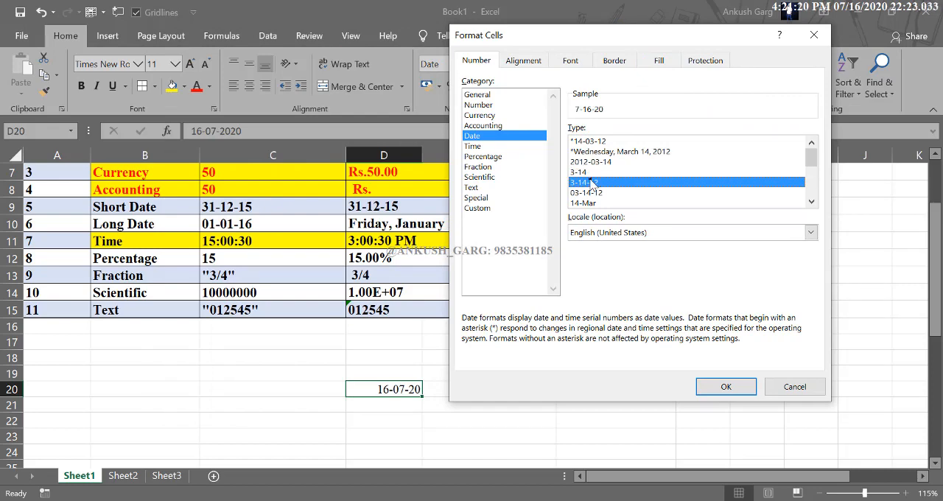
Compare the date types 14-Mar-2012, 3-14-2012 and M-12, and apply the March 14, 2012 type to D20
scroll(635, 177, "down", 2)
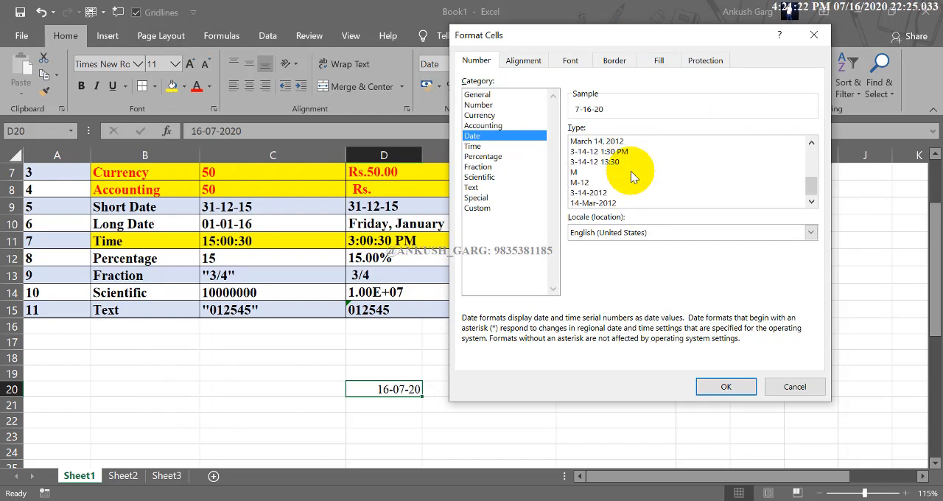
left_click(610, 203)
left_click(592, 193)
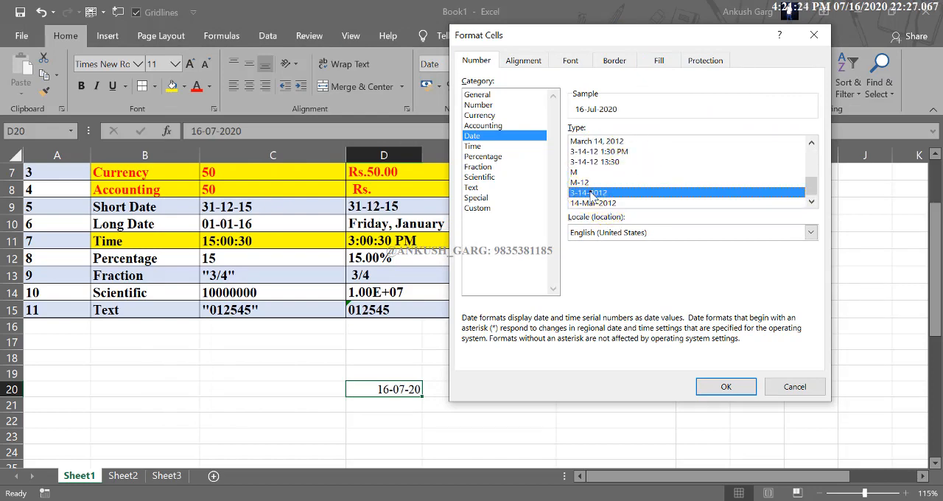
left_click(583, 182)
scroll(589, 180, "up", 1)
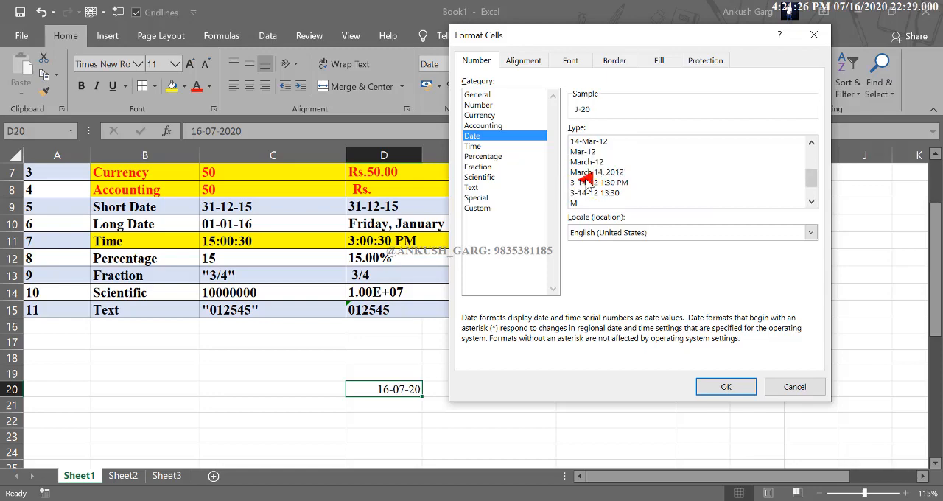
left_click(610, 173)
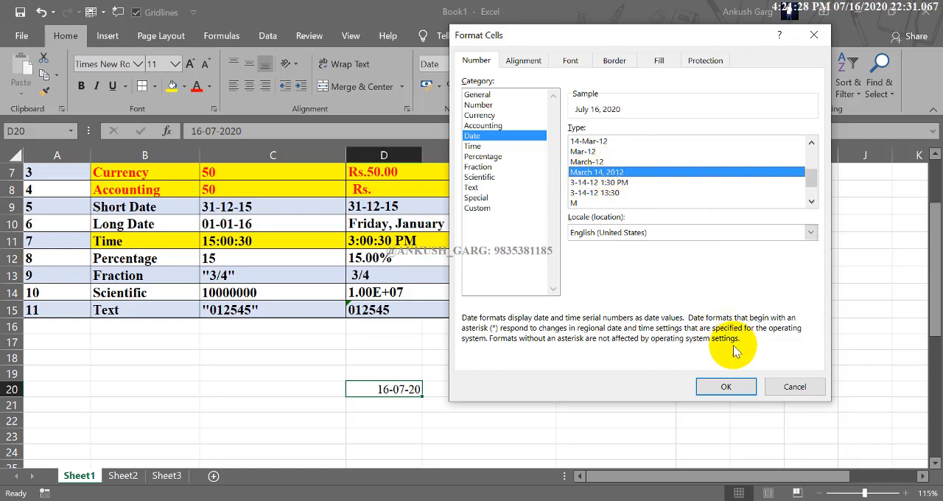
left_click(726, 388)
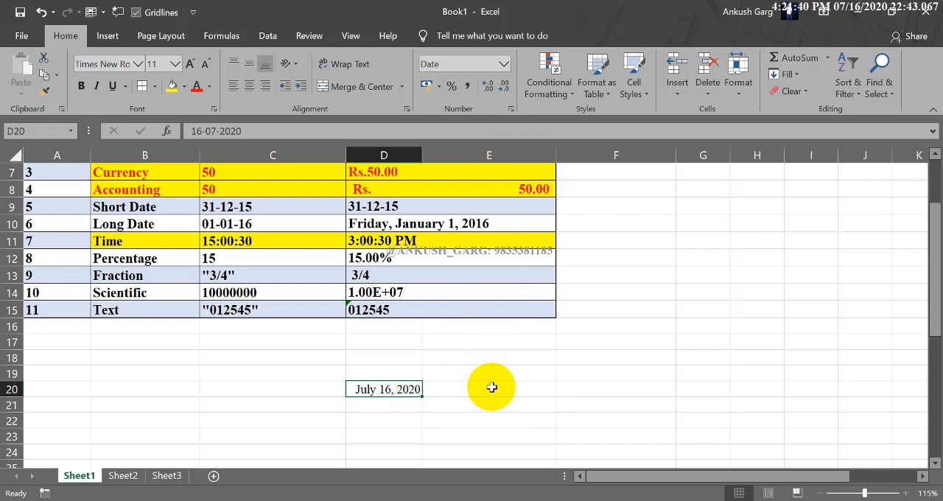
Examine the Number and Currency categories in Format Cells for D20, including the list of currency symbols
left_click(503, 64)
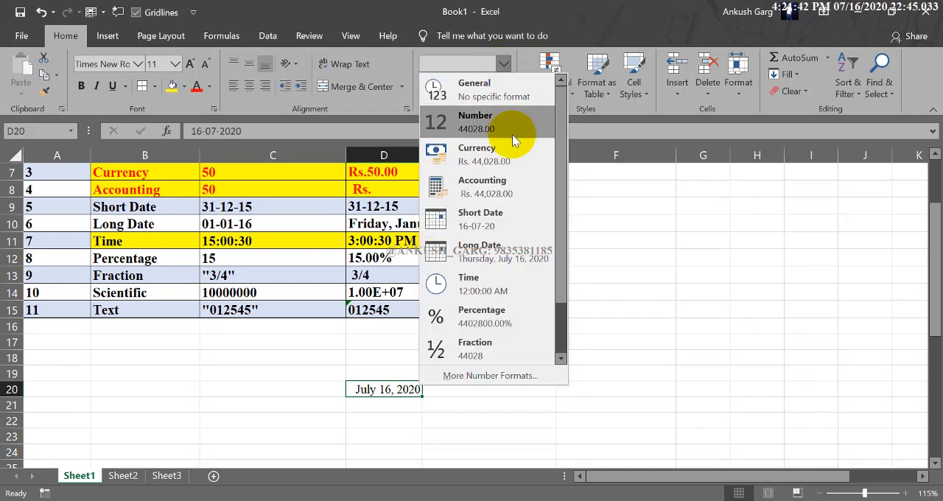
left_click(518, 380)
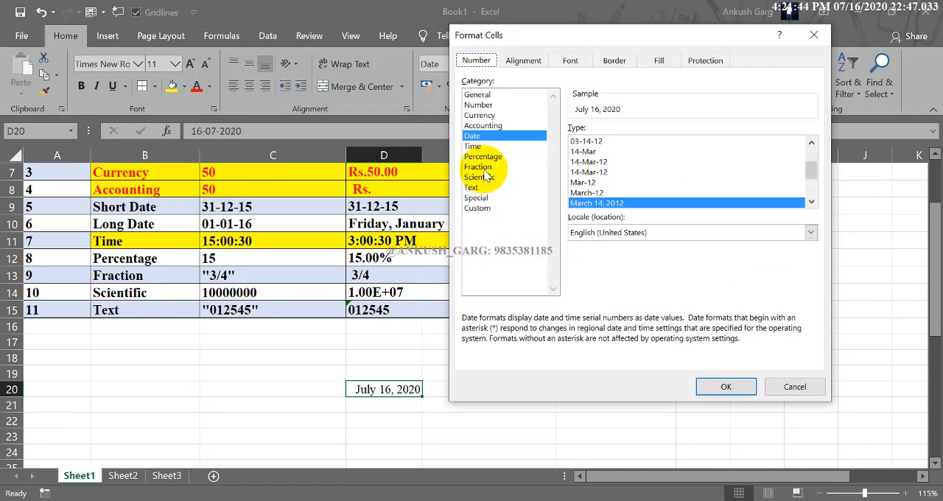
left_click(479, 105)
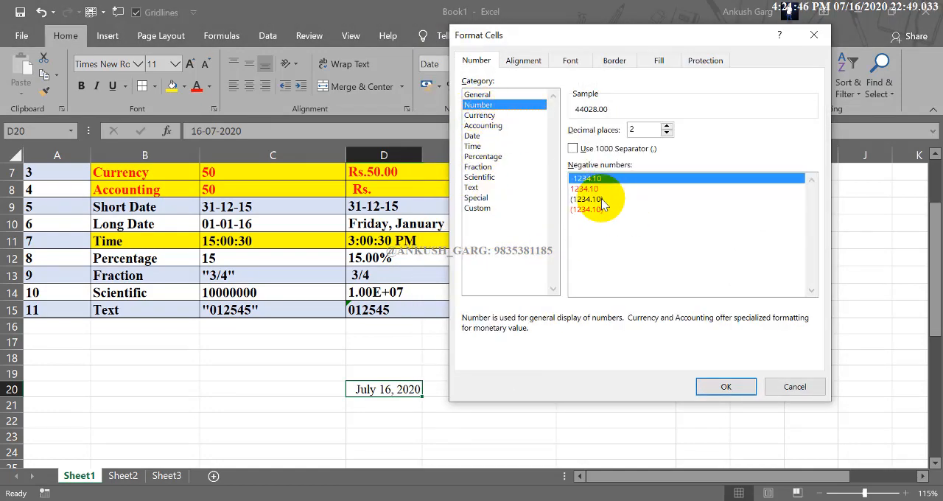
left_click(501, 115)
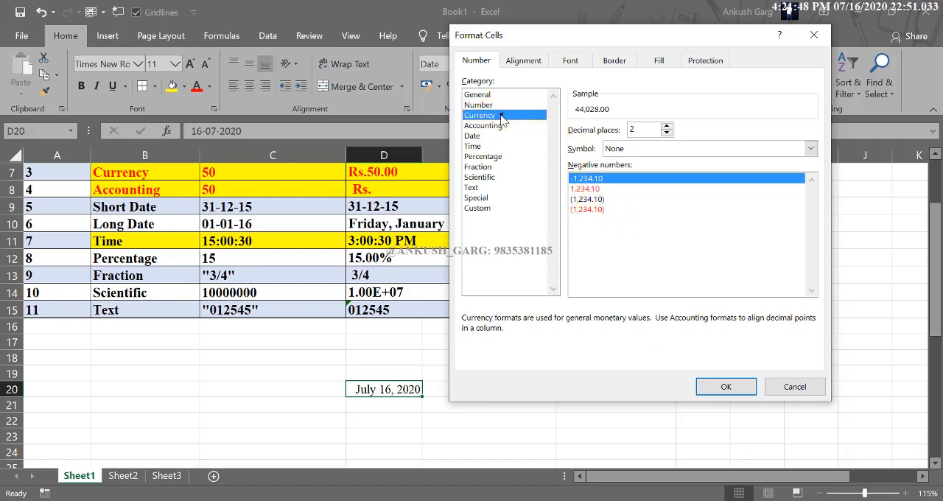
left_click(810, 150)
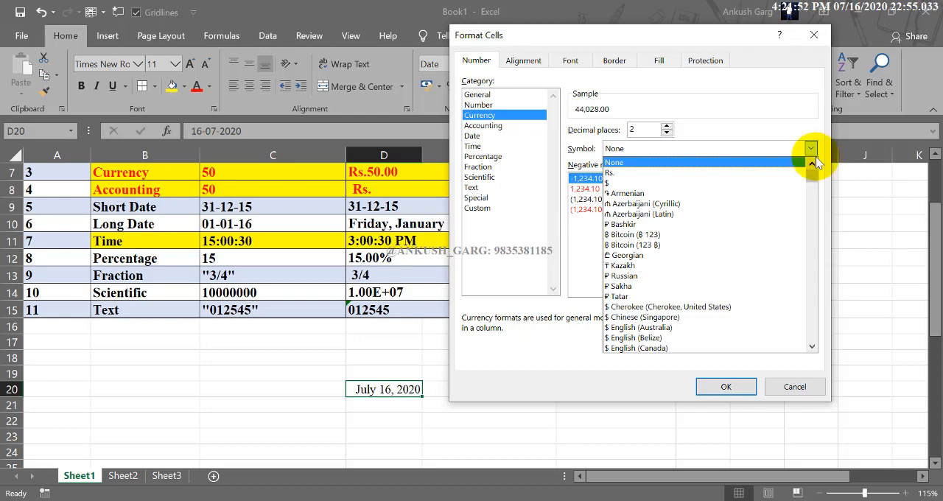
left_click_drag(816, 177, 809, 224)
scroll(810, 219, "down", 2)
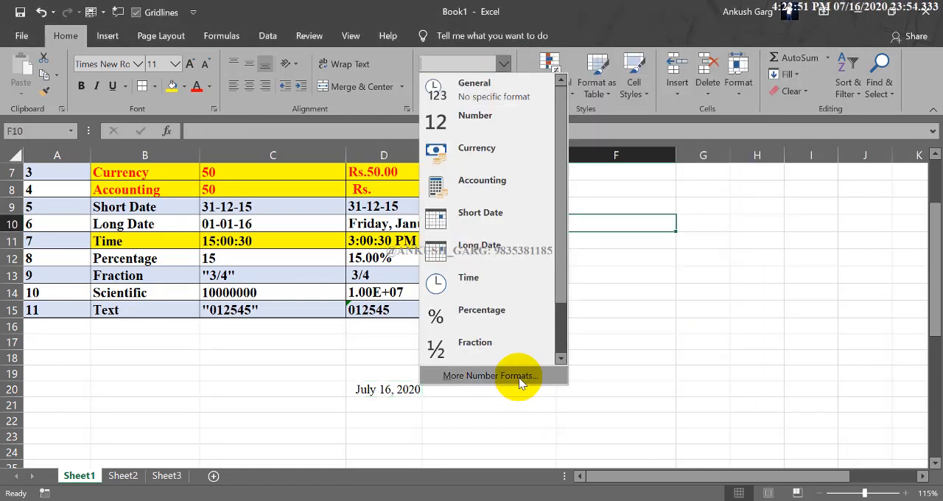
Examine the Accounting, Date, Percentage, Time, Fraction, Scientific, Text and Custom categories in Format Cells for cell F10, without applying any
left_click(519, 379)
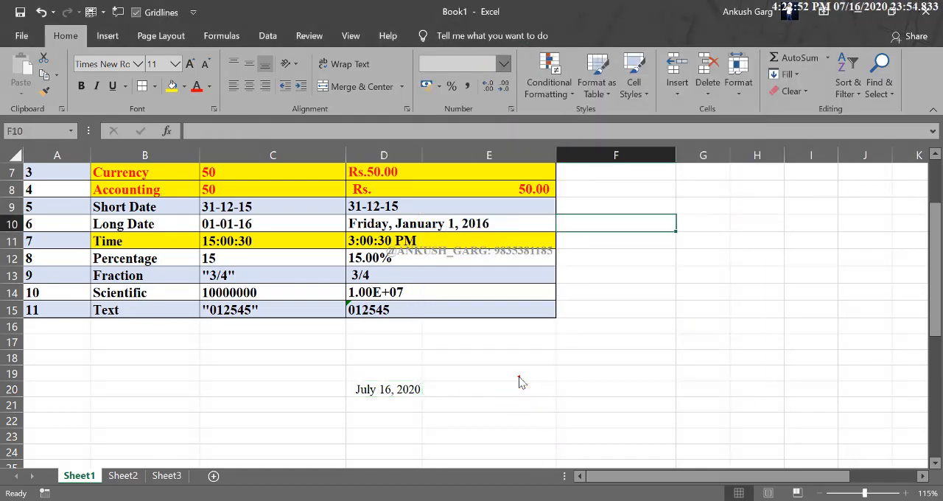
left_click(565, 154)
left_click(557, 166)
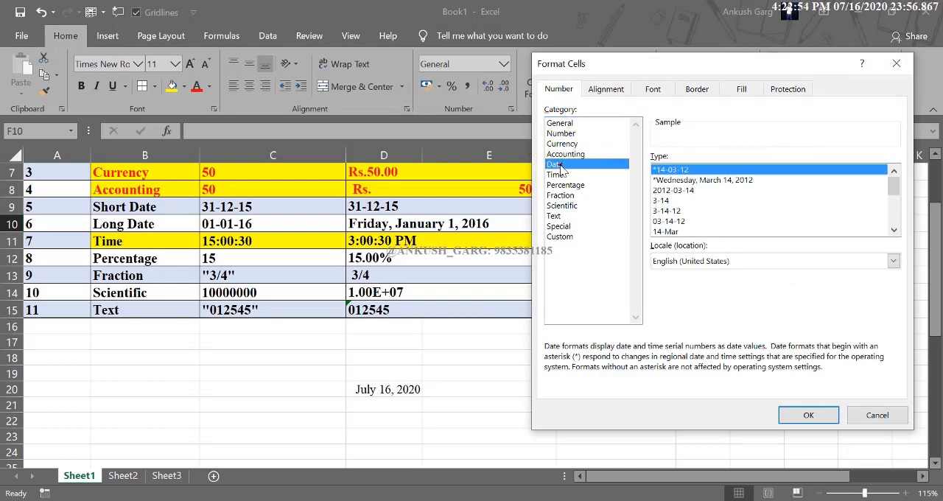
left_click(564, 185)
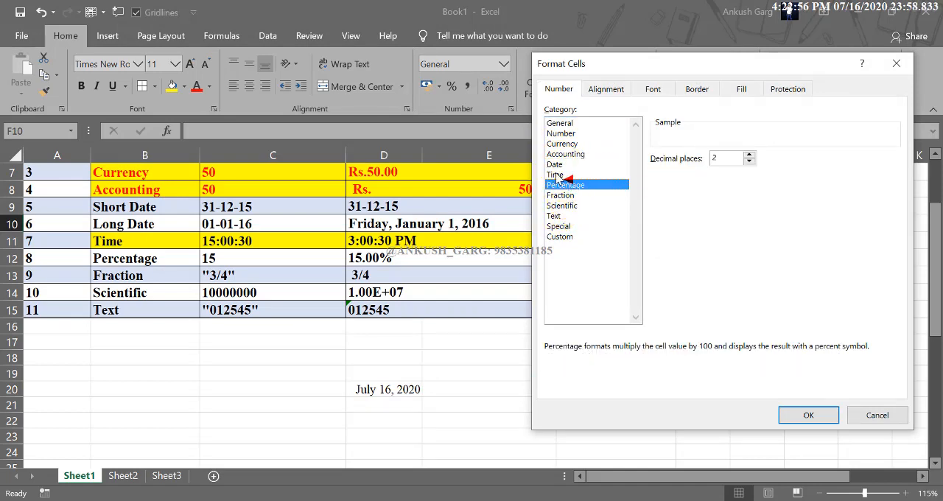
left_click(557, 175)
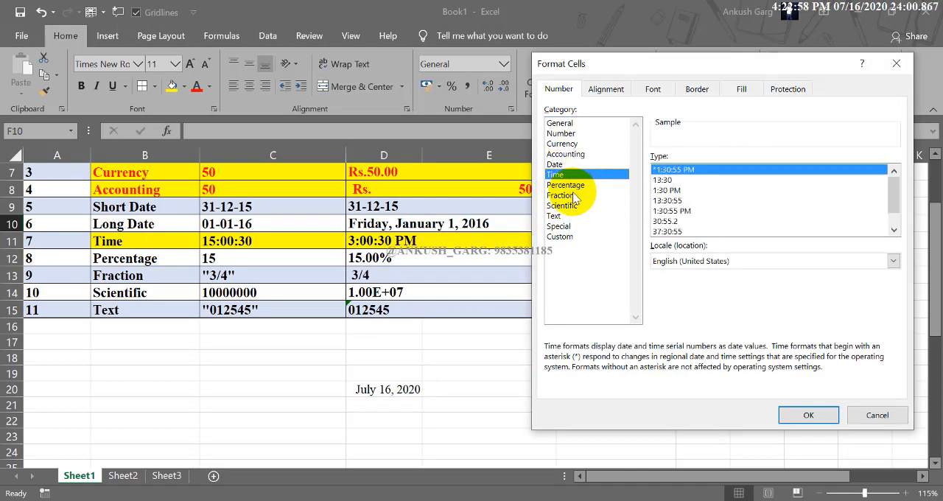
left_click(569, 195)
left_click(575, 207)
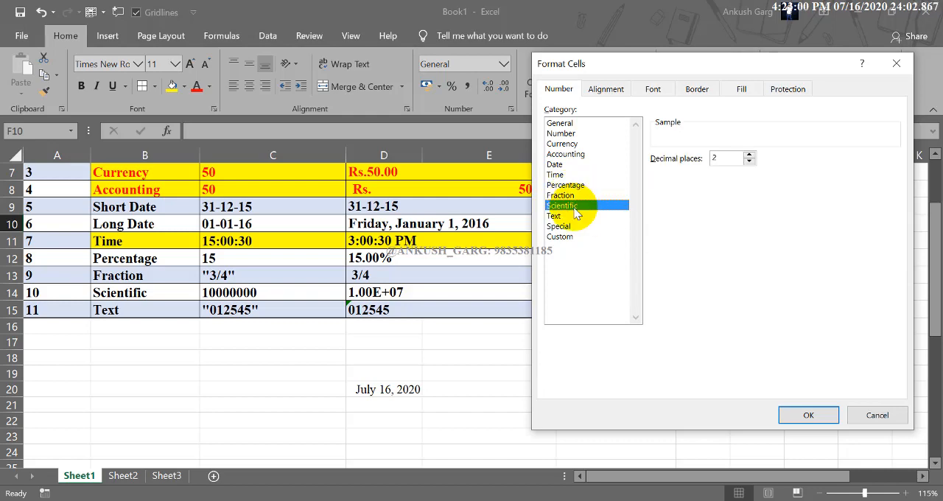
left_click(572, 216)
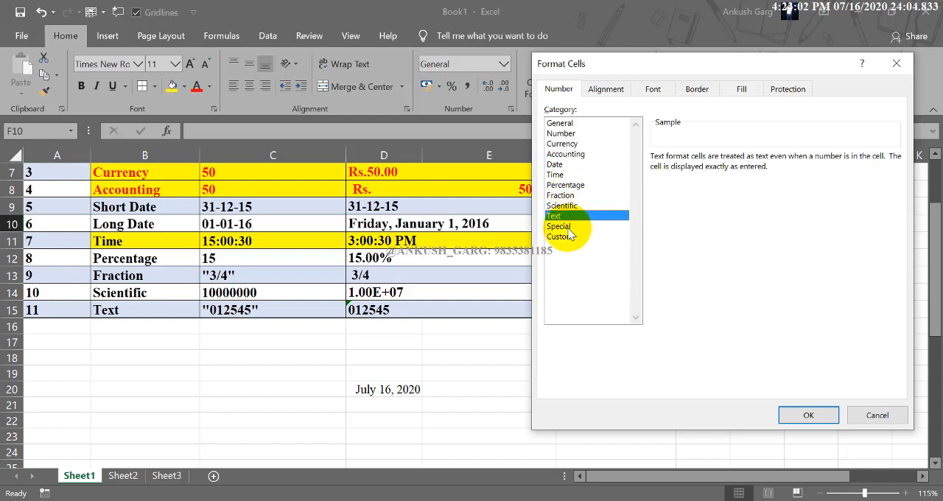
left_click(564, 236)
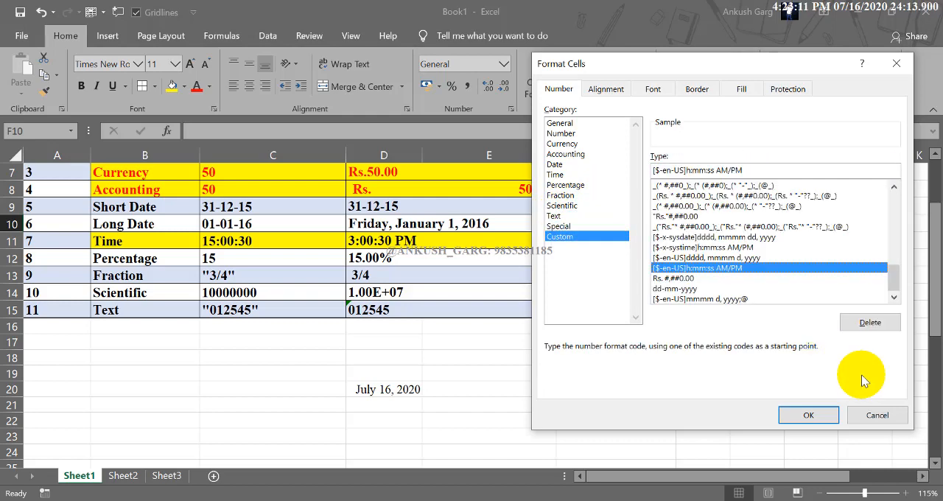
left_click(866, 417)
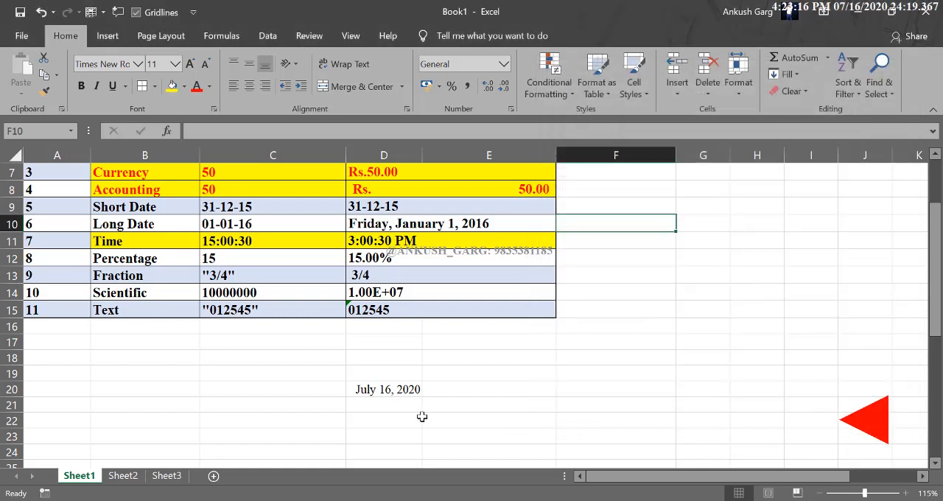
View the available number formats for the empty cell E20, including the full number format and additional accounting format settings
left_click(404, 389)
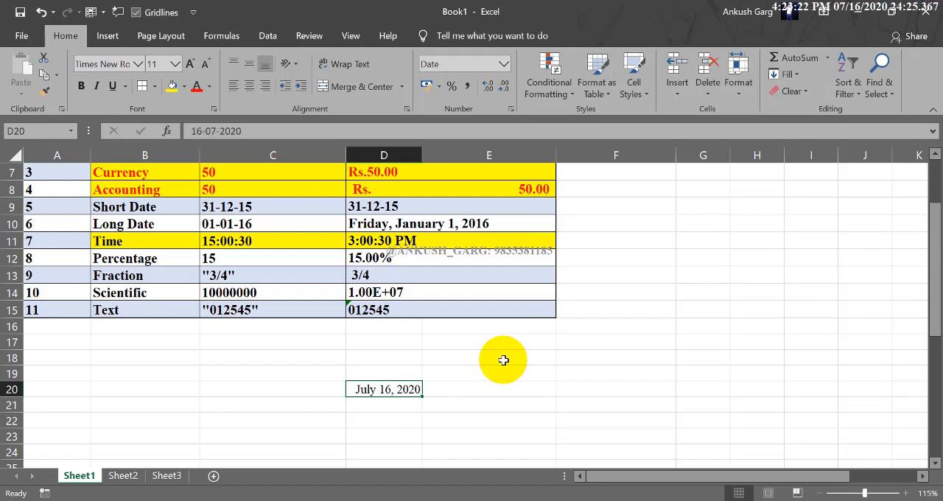
left_click(482, 390)
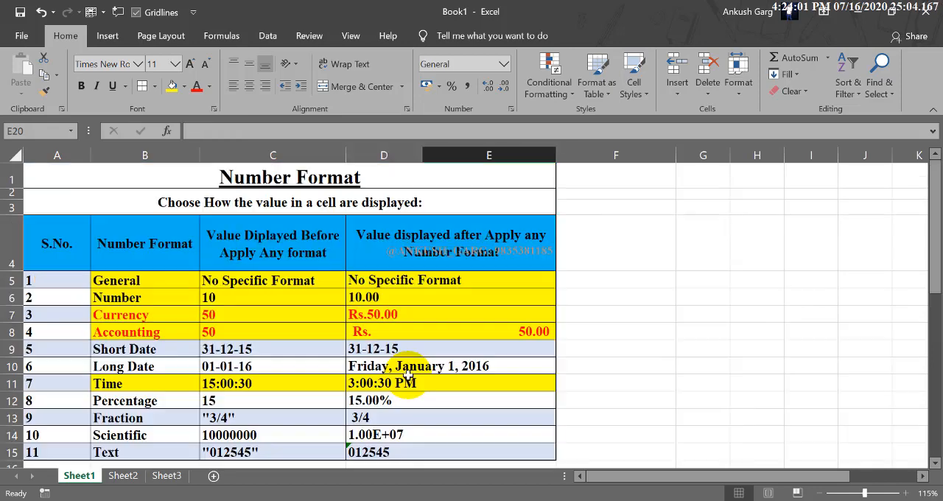
left_click(504, 65)
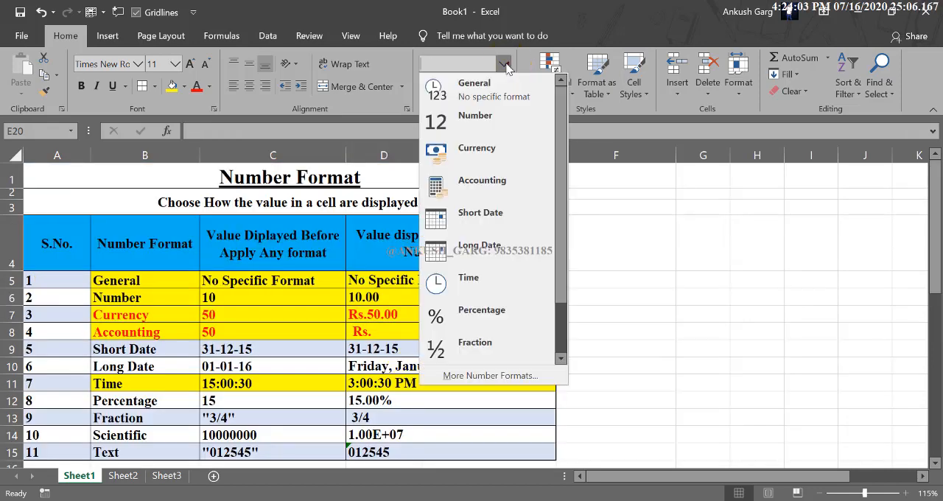
left_click(518, 381)
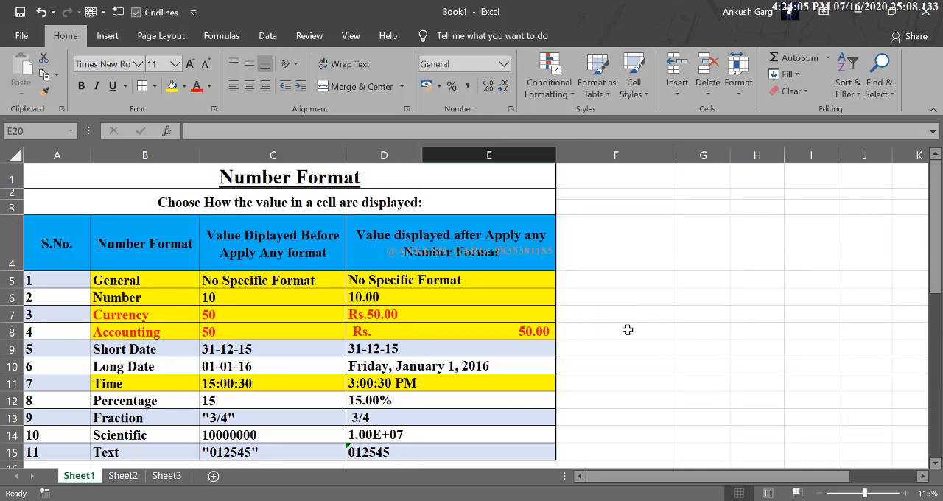
left_click(439, 87)
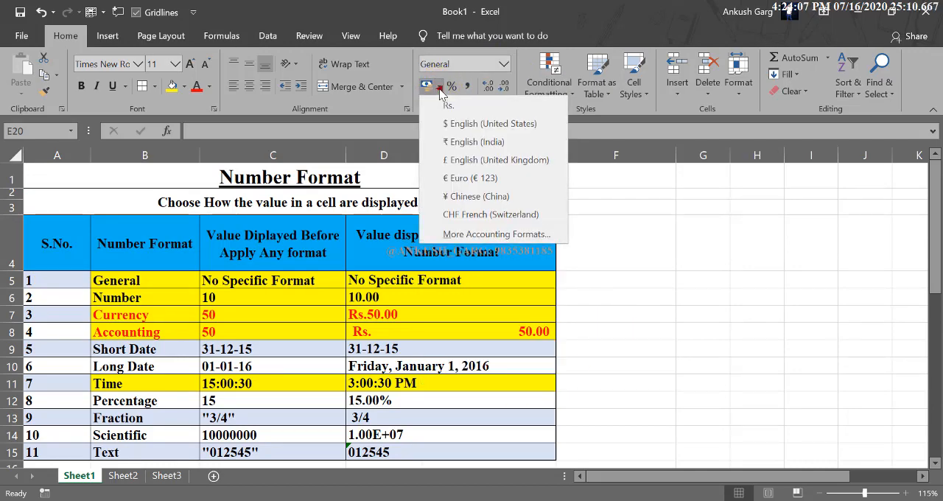
left_click(479, 235)
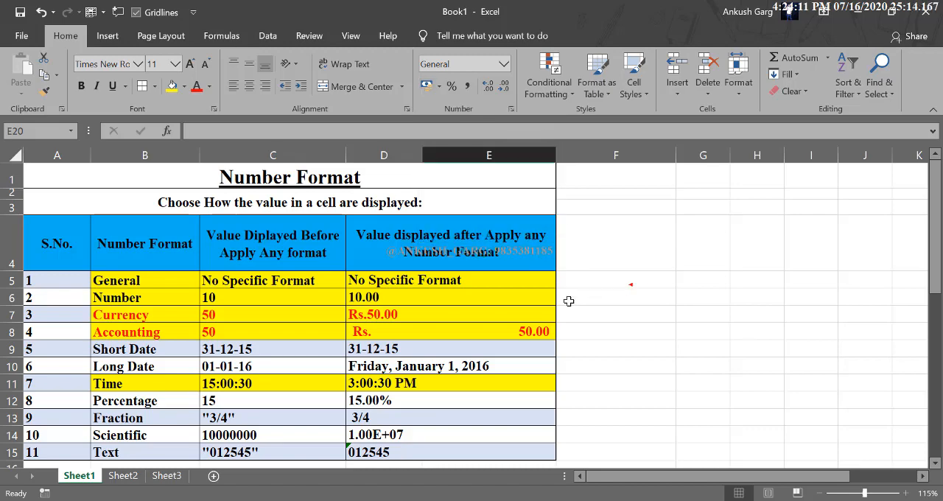
Open Format Cells for the accounting value in D8 and view its Date, Currency and Number categories
left_click(523, 329)
right_click(525, 330)
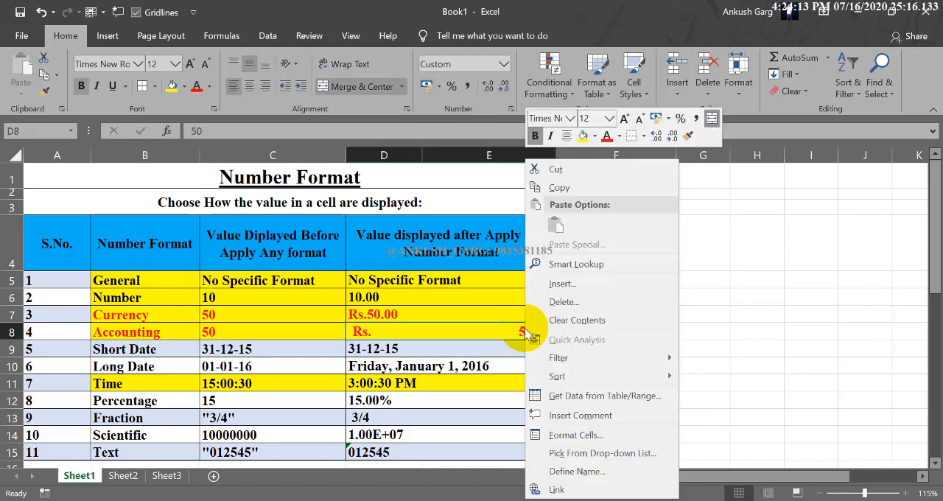
left_click(594, 439)
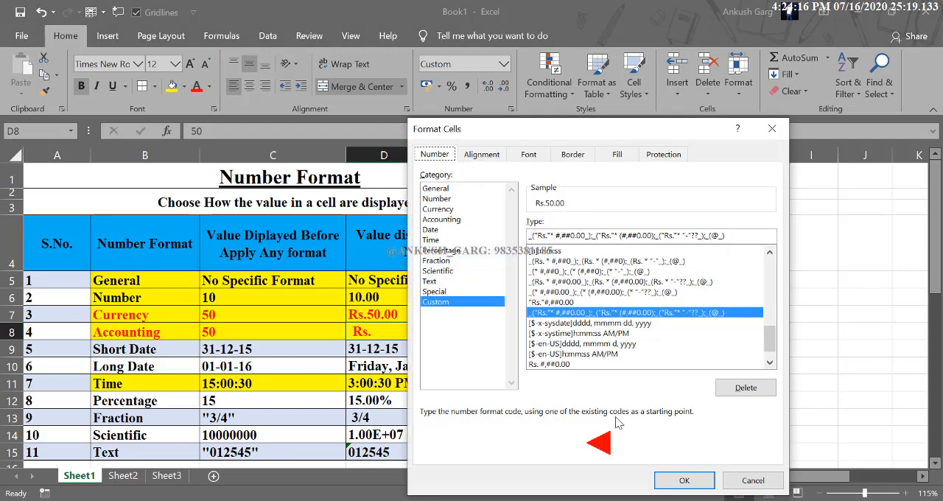
left_click(463, 229)
left_click(455, 209)
left_click(439, 198)
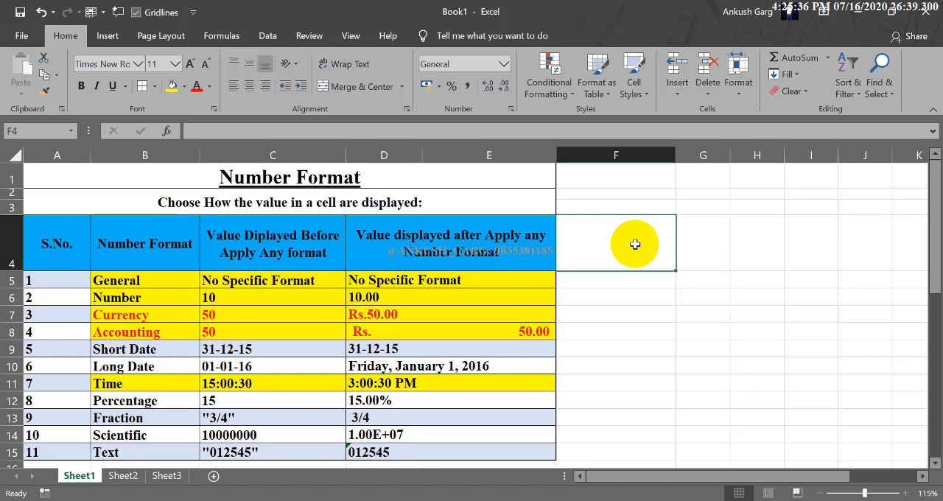
left_click(473, 153)
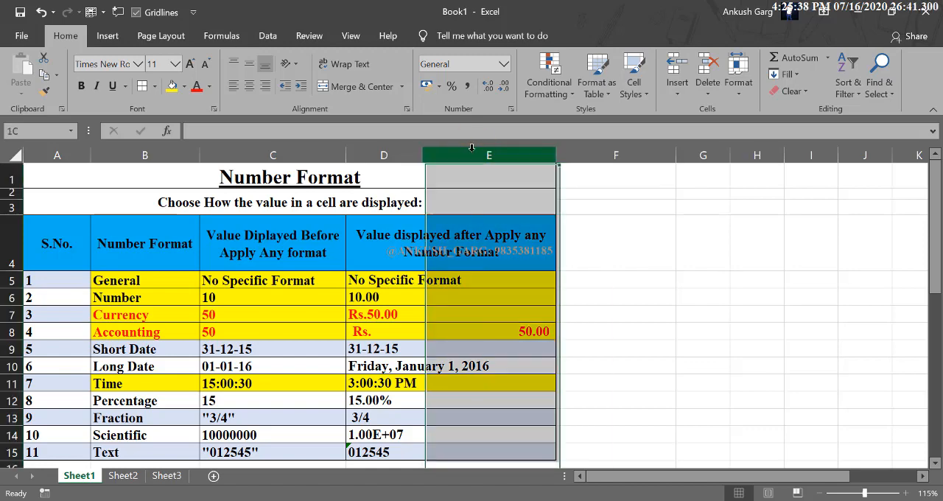
left_click(394, 154)
left_click(293, 154)
left_click(172, 156)
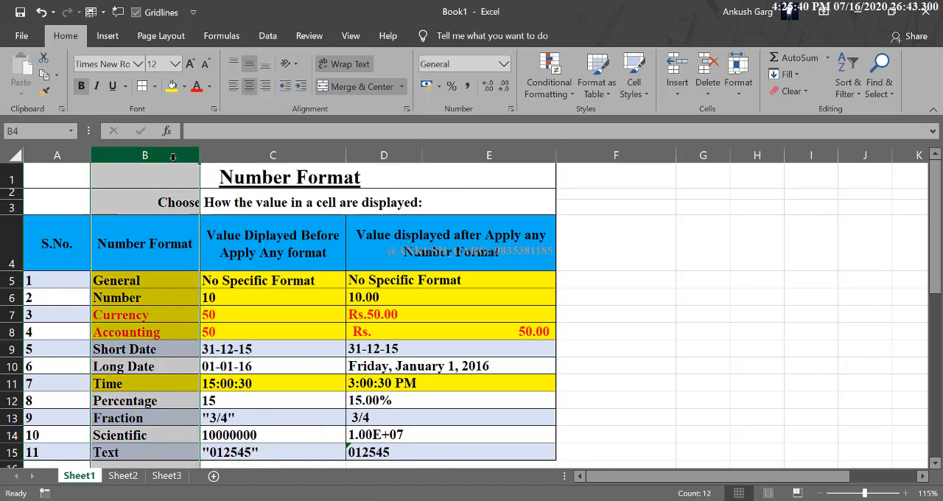
left_click(76, 153)
left_click(145, 155)
left_click(273, 155)
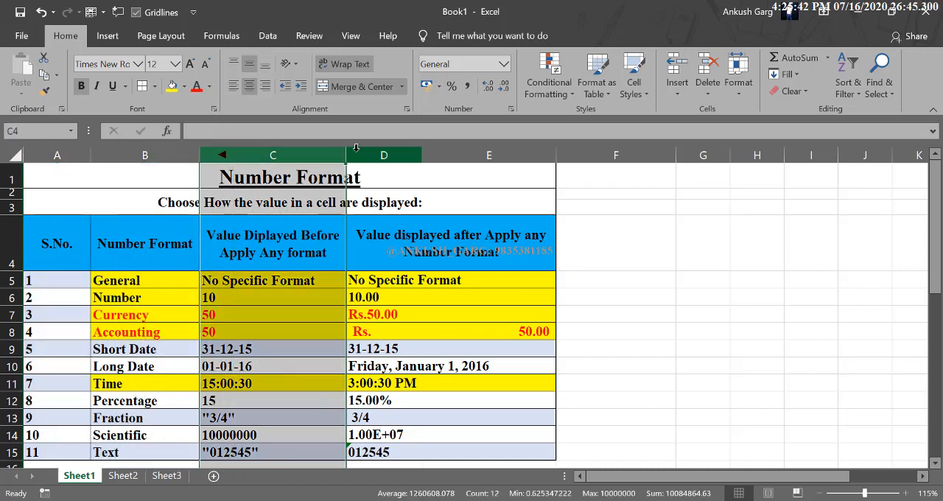
left_click(384, 155)
left_click(475, 155)
left_click(641, 154)
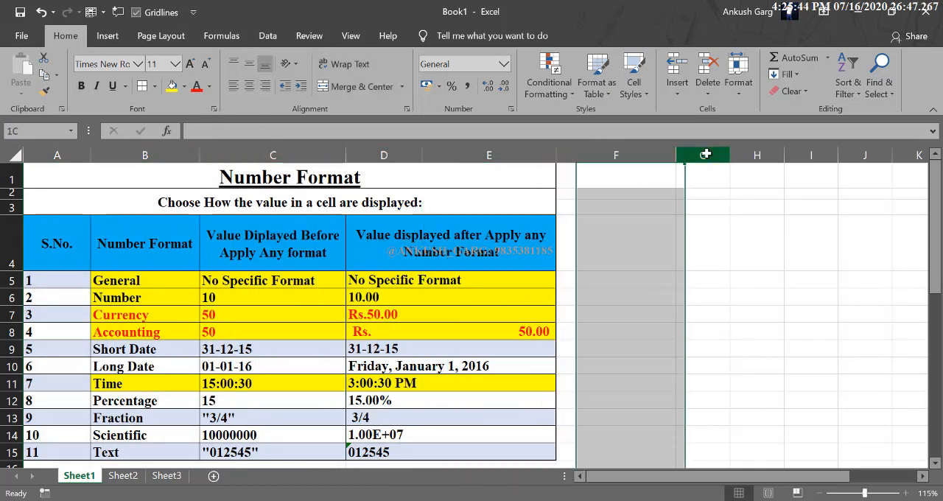
left_click(703, 154)
left_click_drag(643, 153, 508, 153)
left_click(621, 156)
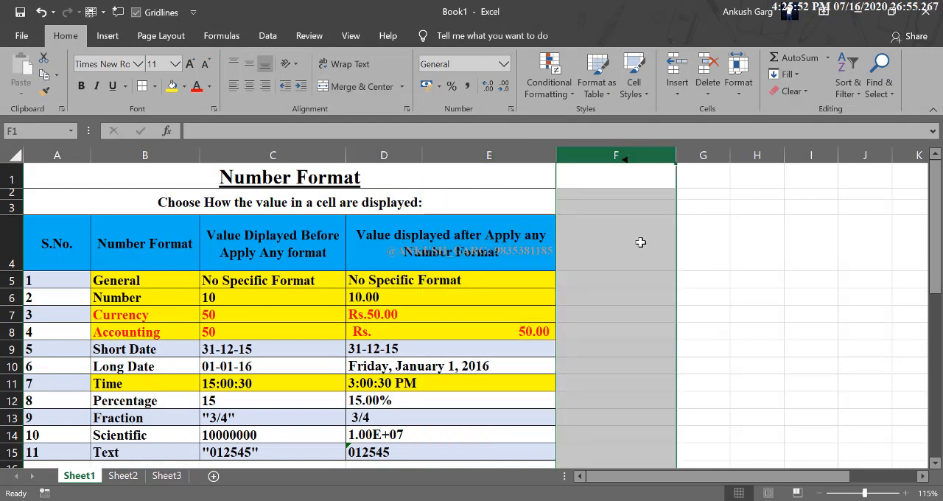